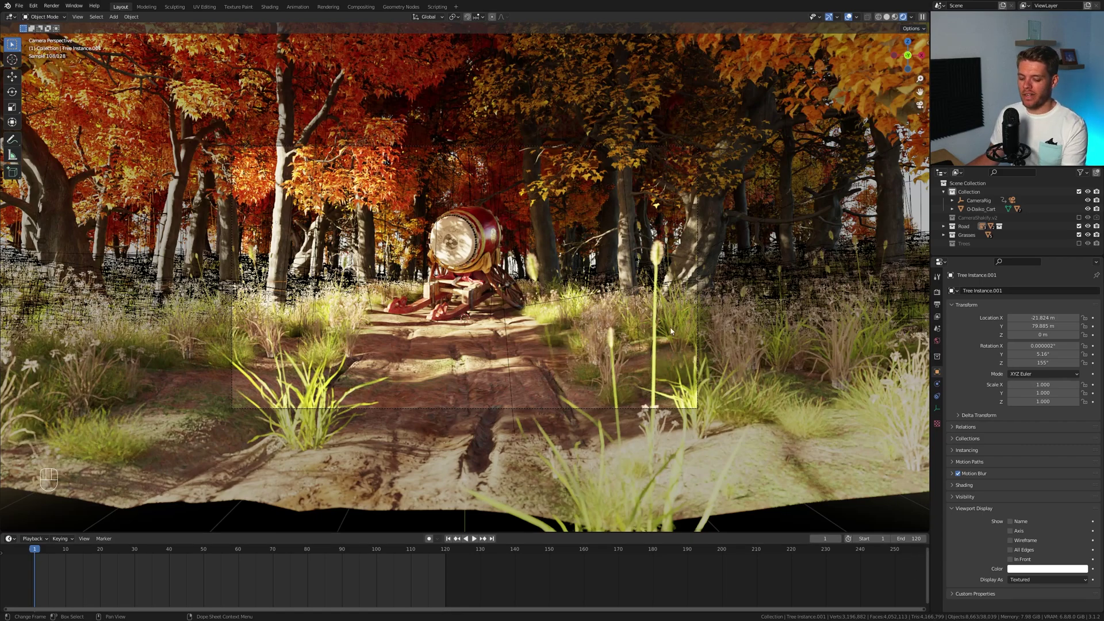
Step: Switch the viewport to solid shading and orbit out to an overview of the scene
{"action": "left_click", "coordinate": [654, 293]}
{"action": "key", "text": "z"}
{"action": "left_click", "coordinate": [733, 297]}
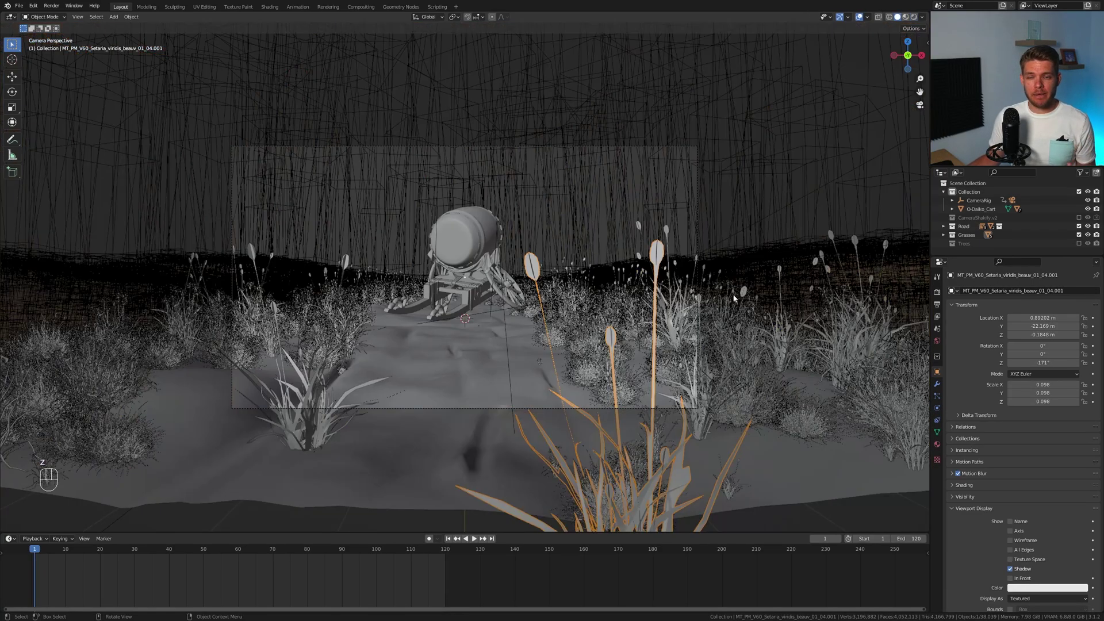
{"action": "middle_click_drag", "start_coordinate": [776, 219], "coordinate": [537, 306]}
{"action": "scroll", "coordinate": [667, 330], "scroll_direction": "up", "scroll_amount": 3}
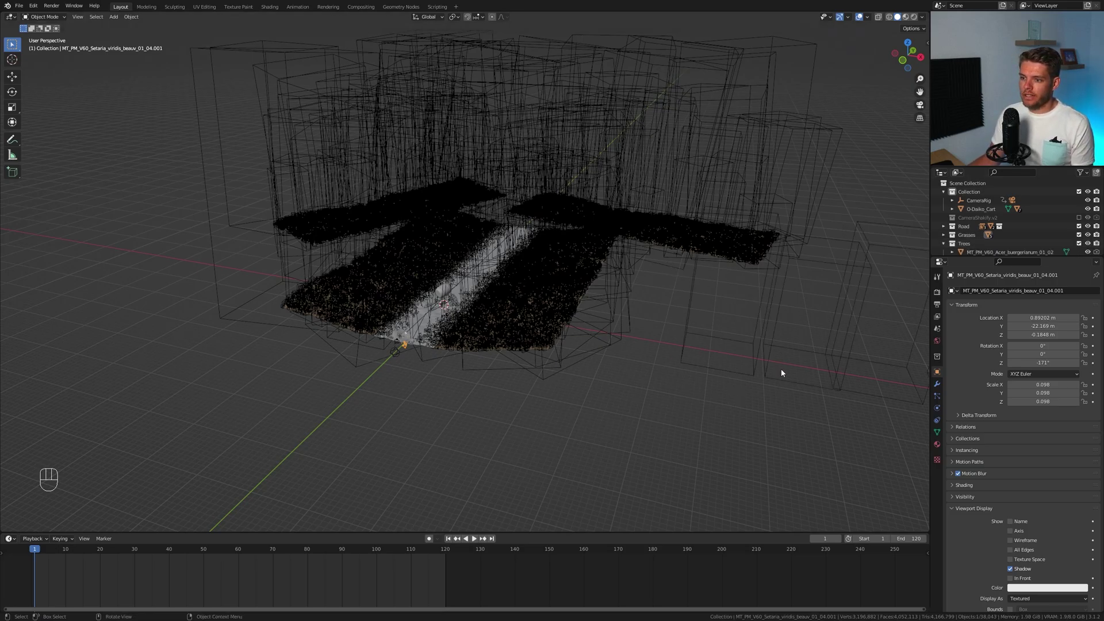
{"action": "mouse_move", "coordinate": [732, 379]}
{"action": "middle_mouse_down"}
{"action": "mouse_move", "coordinate": [699, 378]}
{"action": "mouse_move", "coordinate": [714, 384]}
{"action": "middle_mouse_up"}
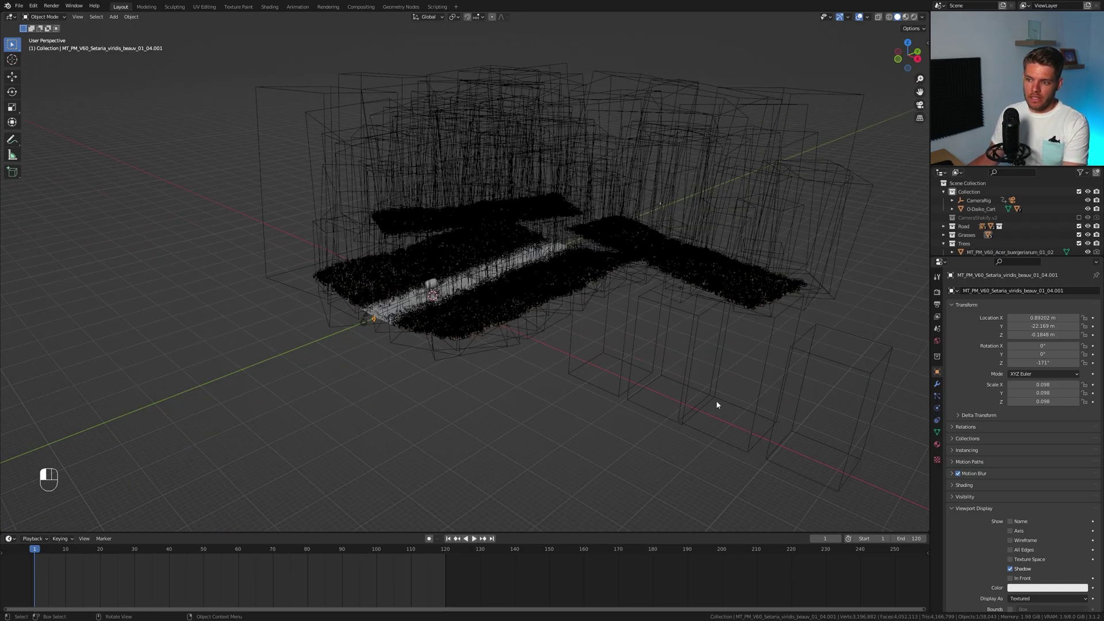
Step: Set a tree's Viewport Display to show it as Bounds
{"action": "left_click", "coordinate": [717, 401]}
{"action": "left_click", "coordinate": [1011, 599]}
{"action": "left_click", "coordinate": [1032, 560]}
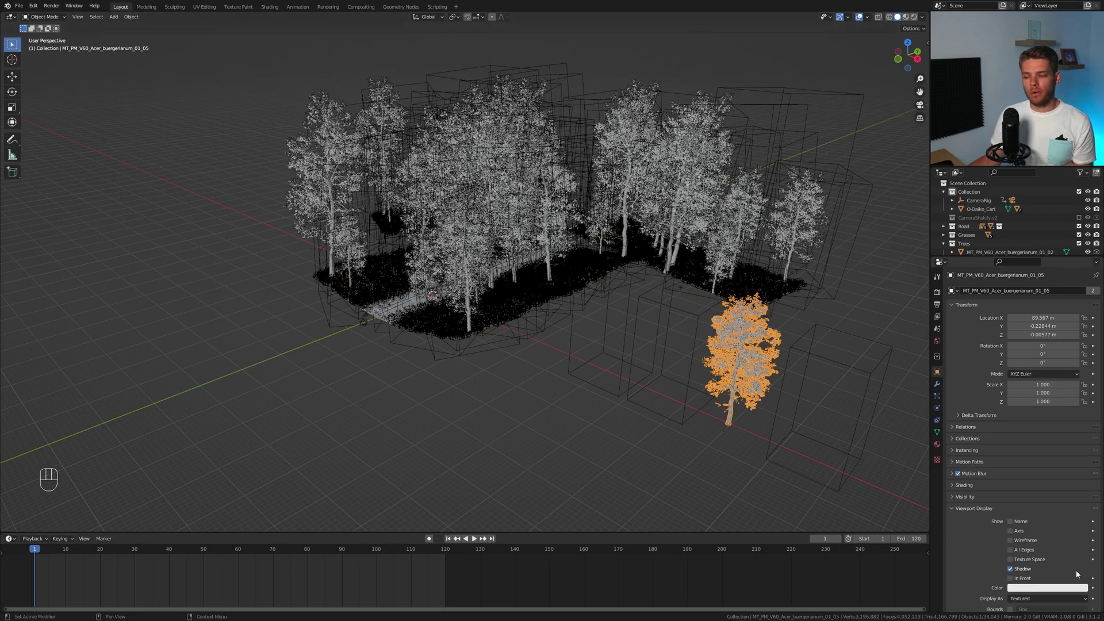
{"action": "left_click", "coordinate": [1046, 598]}
{"action": "left_click", "coordinate": [1039, 583]}
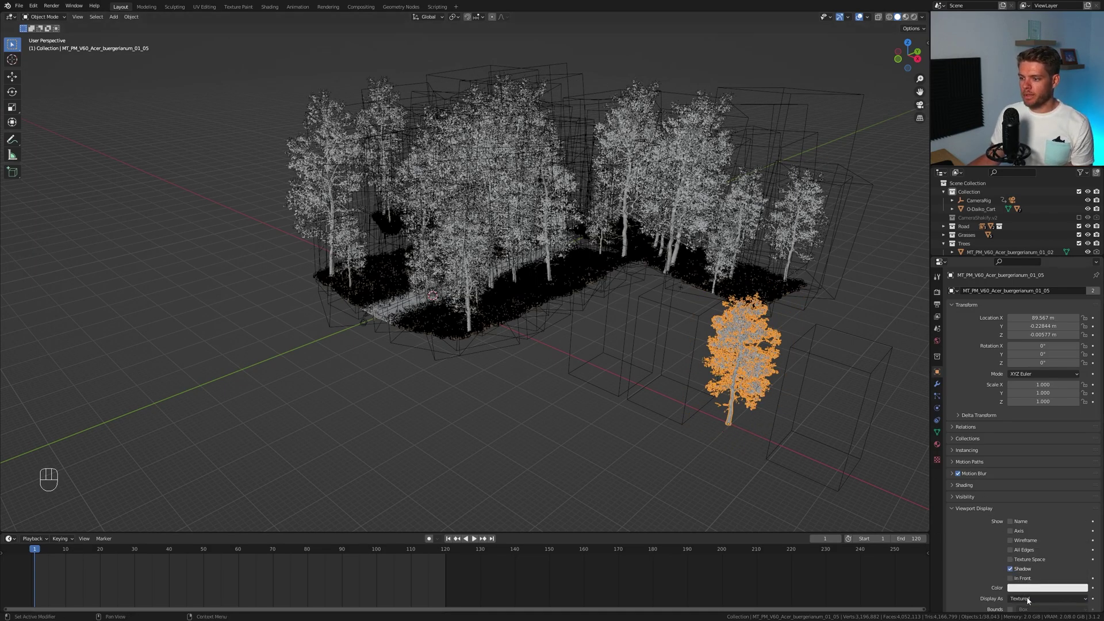
{"action": "left_click", "coordinate": [1046, 599]}
{"action": "key", "text": "Return"}
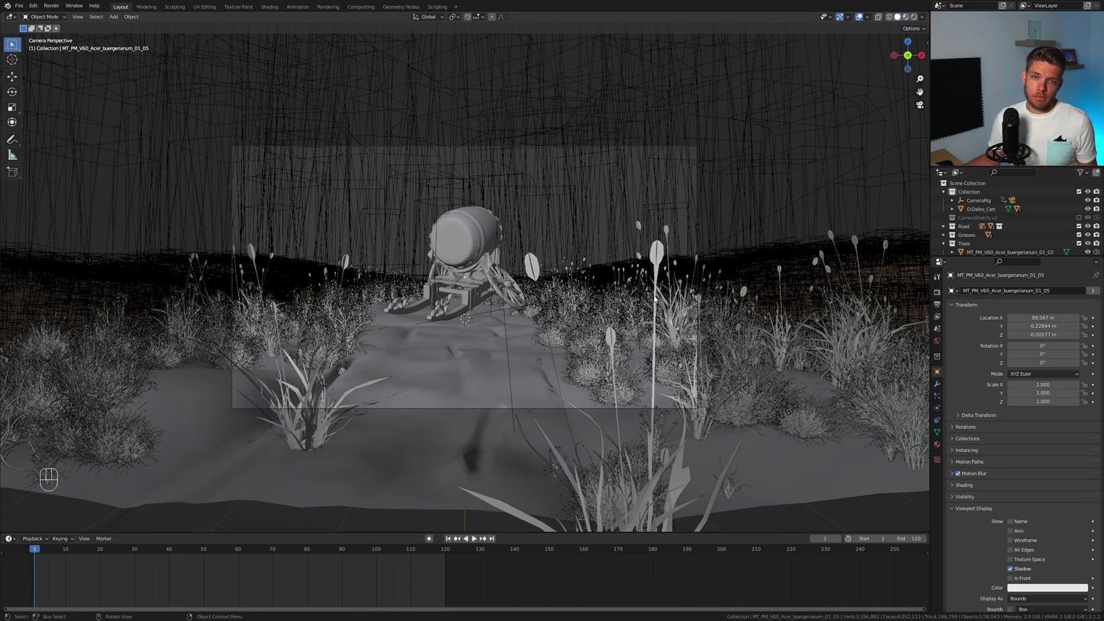
Step: Add a cube scaled to 37.595 and move it to Z 27.196 m, Y 16.23 m
{"action": "key", "text": "KP_0"}
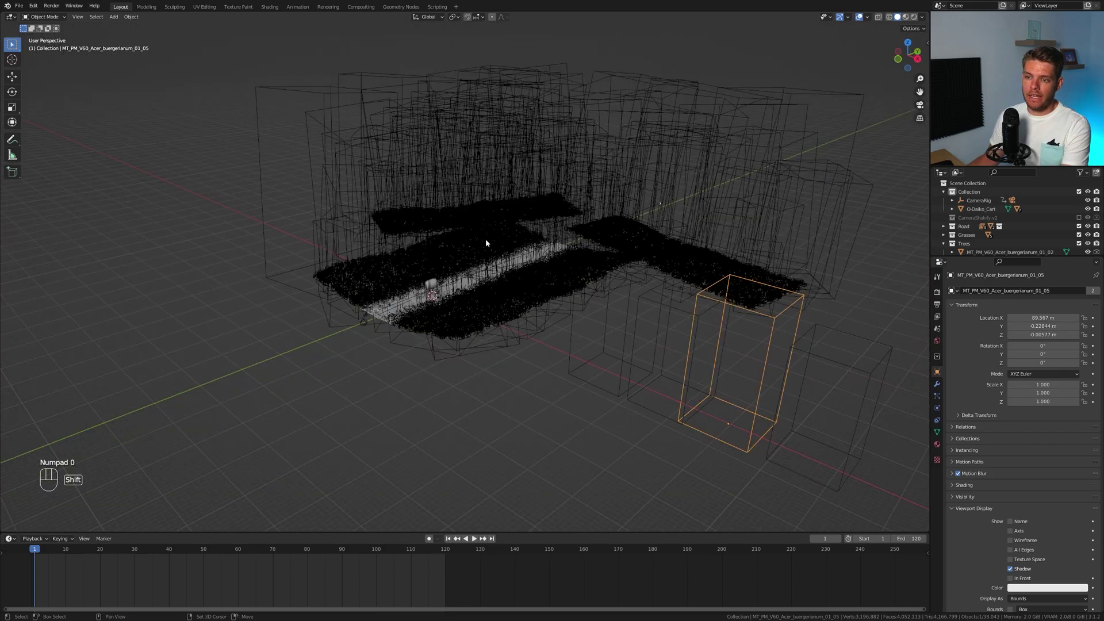
{"action": "key", "text": "shift+a"}
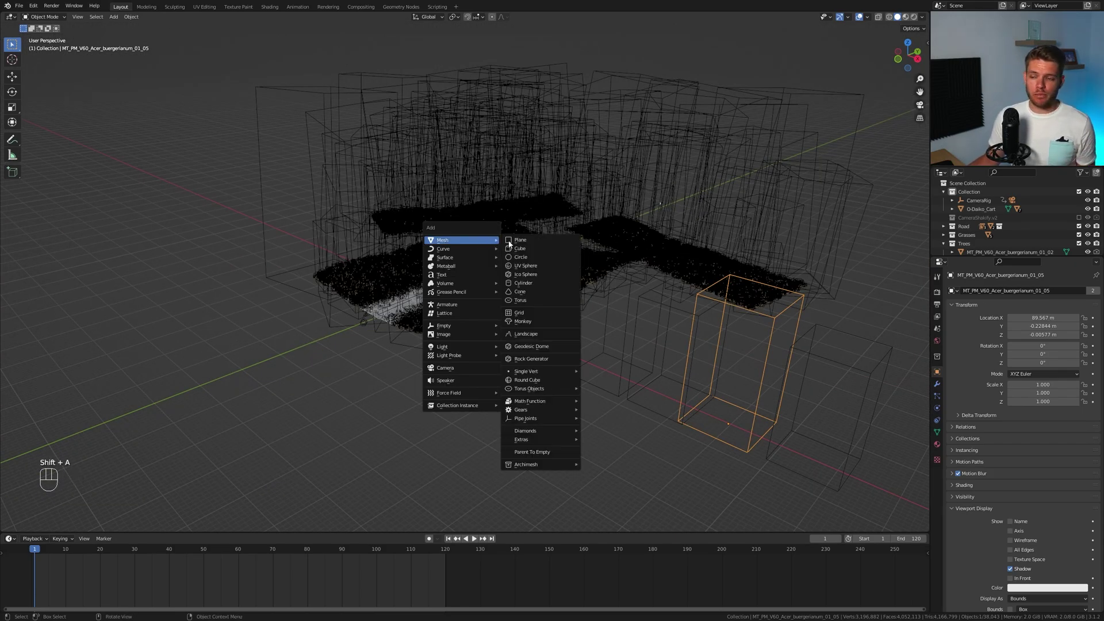
{"action": "left_click", "coordinate": [543, 249]}
{"action": "key", "text": "s"}
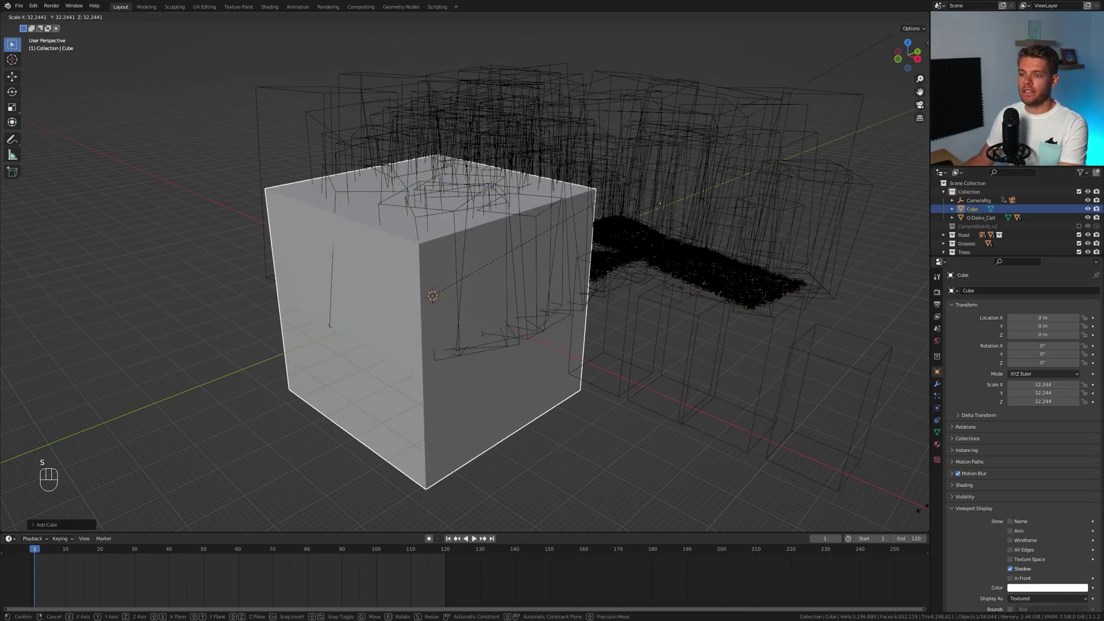
{"action": "left_click", "coordinate": [176, 421]}
{"action": "key", "text": "g"}
{"action": "key", "text": "z"}
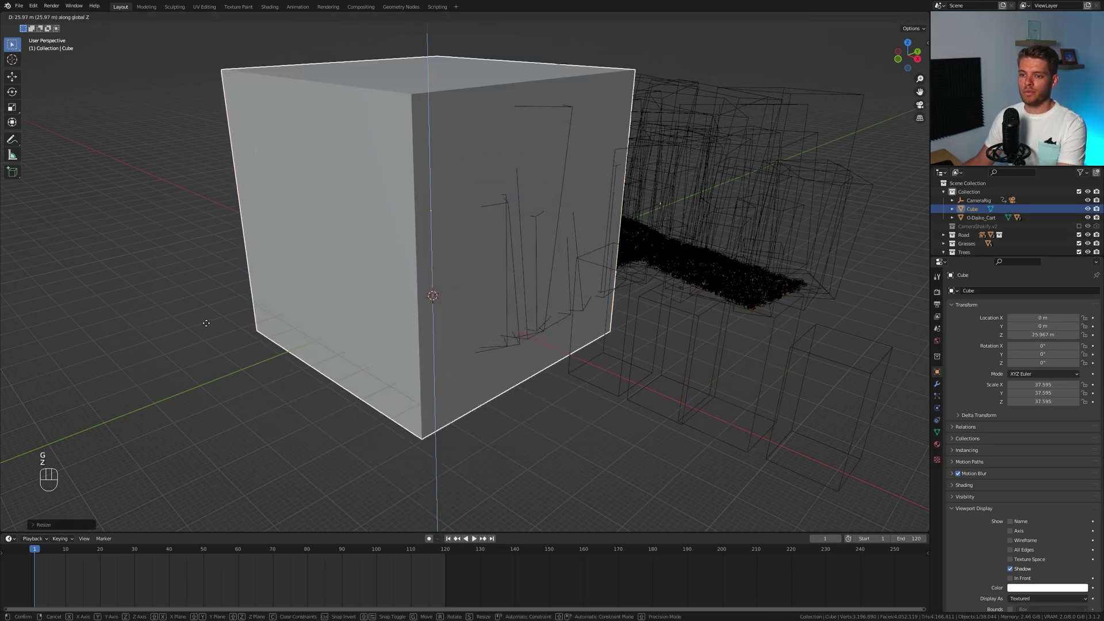
{"action": "left_click", "coordinate": [208, 327]}
{"action": "key", "text": "g"}
{"action": "key", "text": "y"}
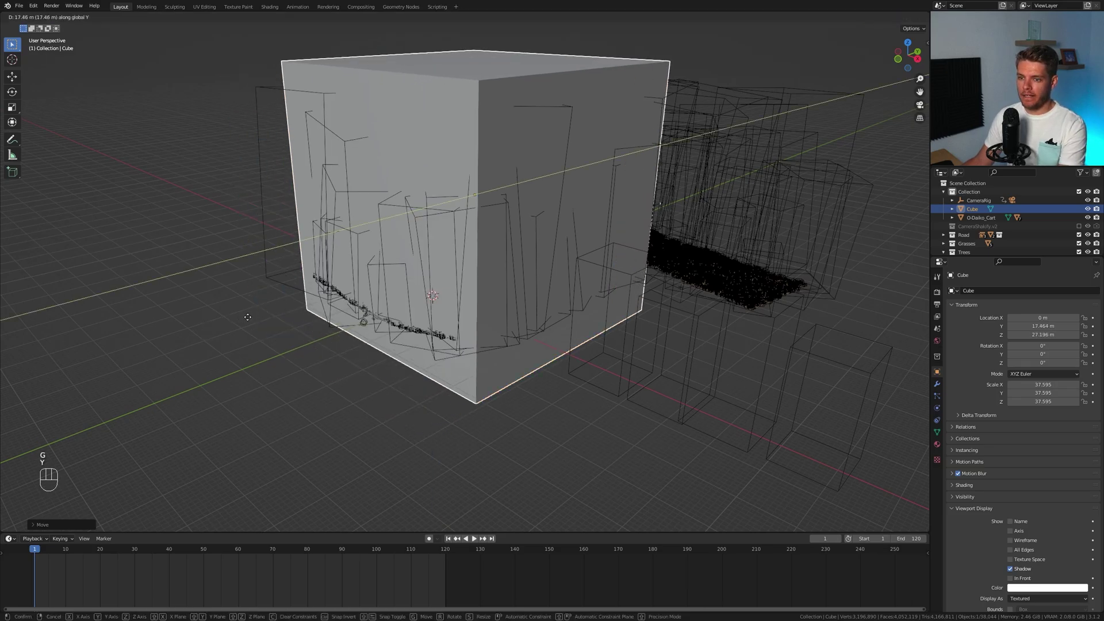
{"action": "left_click", "coordinate": [253, 317]}
Step: Set the cube's viewport display to Wire
{"action": "middle_click_drag", "start_coordinate": [253, 316], "coordinate": [495, 327]}
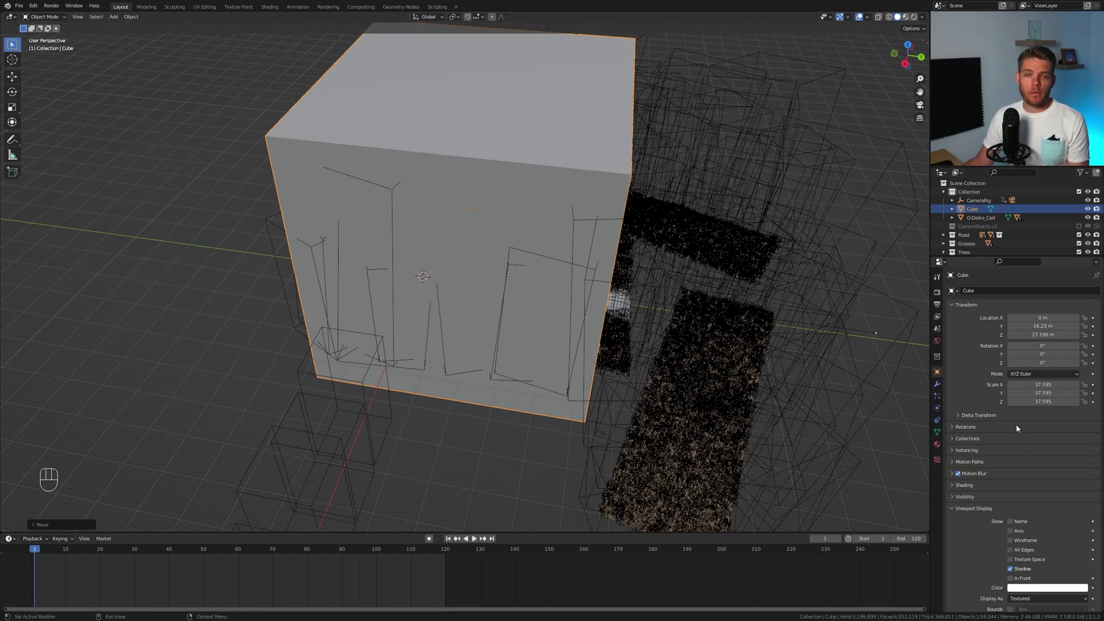
{"action": "scroll", "coordinate": [1029, 423], "scroll_direction": "down", "scroll_amount": 2}
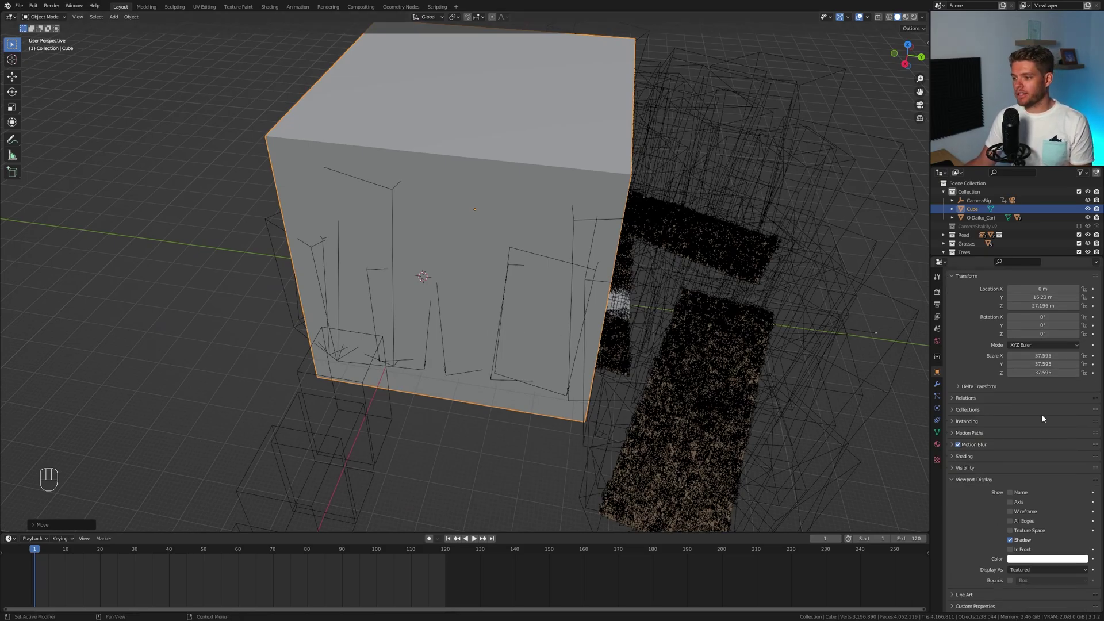
{"action": "left_click", "coordinate": [1022, 569]}
{"action": "key", "text": "Return"}
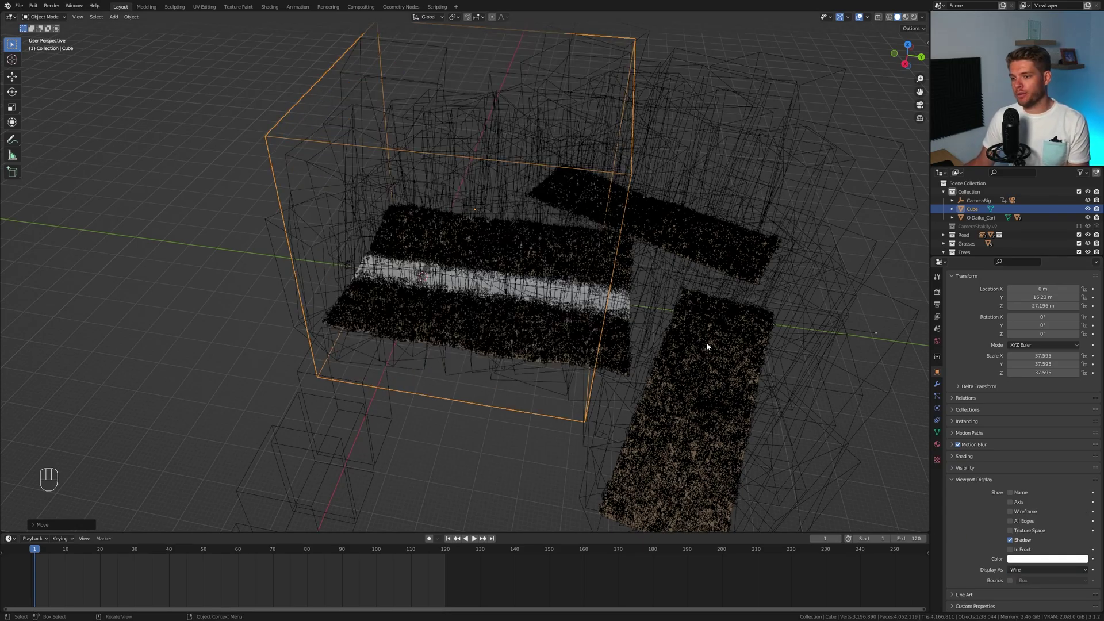
Step: Add a new material to the cube and name it 'Volumetrics'
{"action": "left_click", "coordinate": [937, 444]}
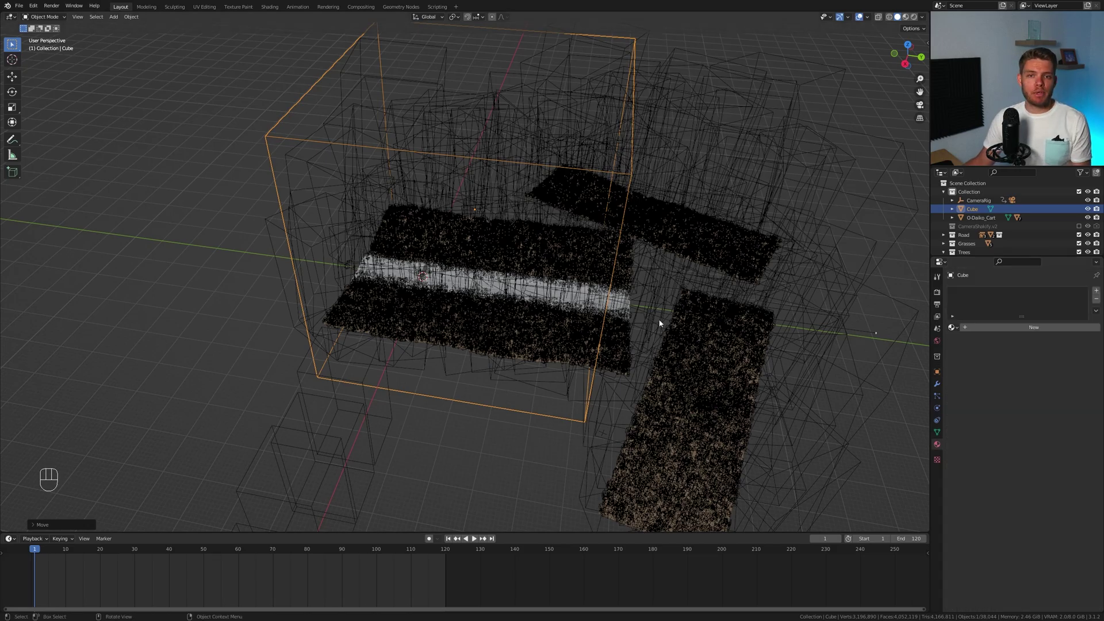
{"action": "left_click", "coordinate": [1096, 290]}
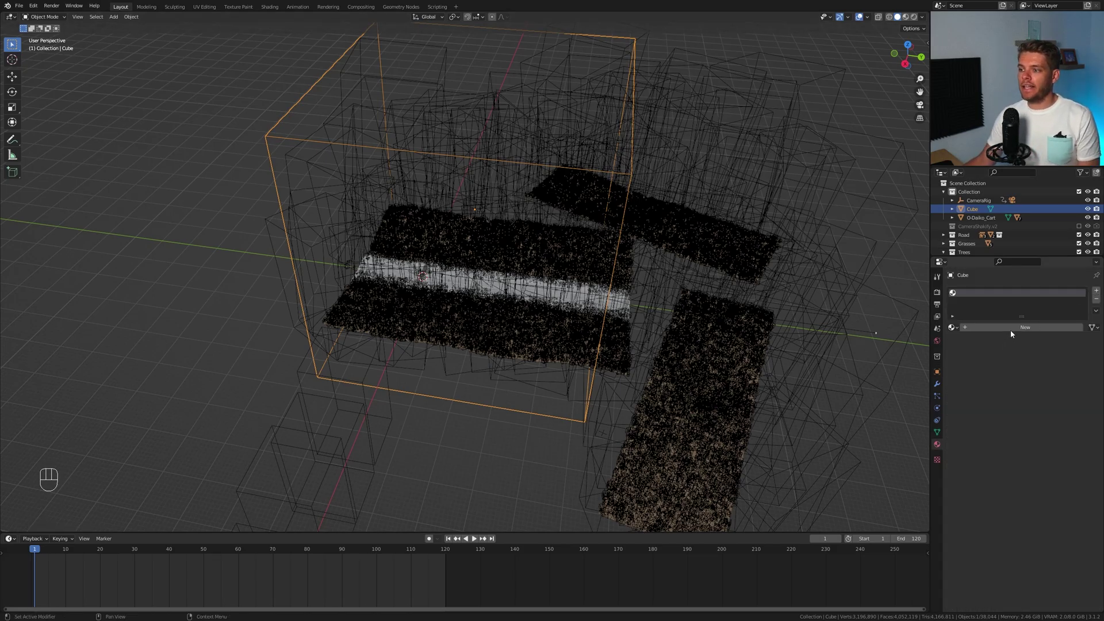
{"action": "left_click", "coordinate": [977, 327]}
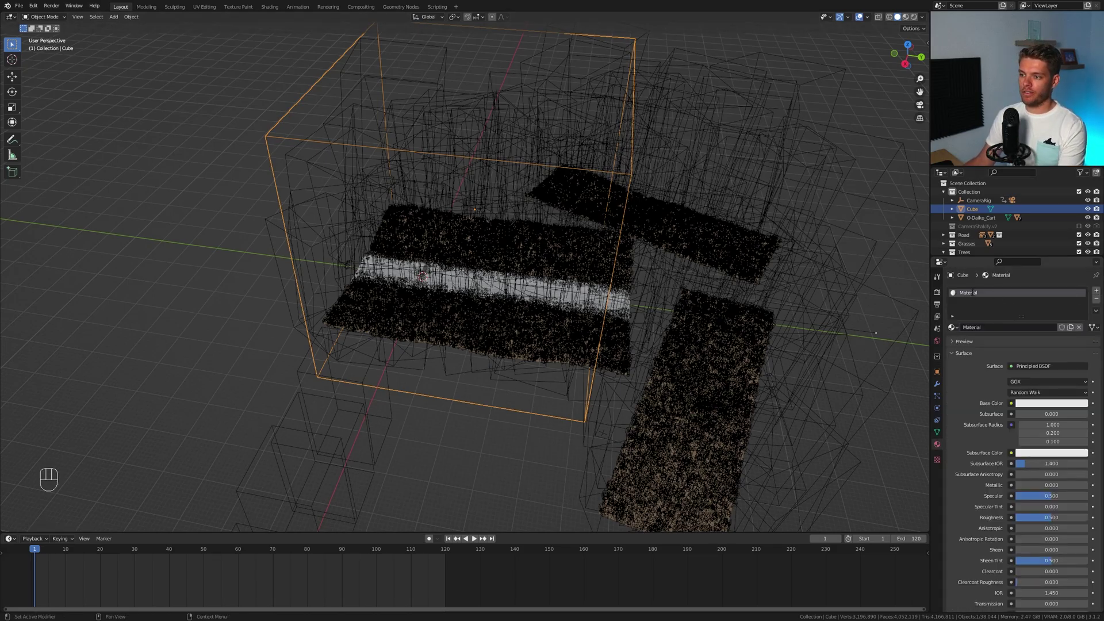
{"action": "double_click", "coordinate": [973, 293]}
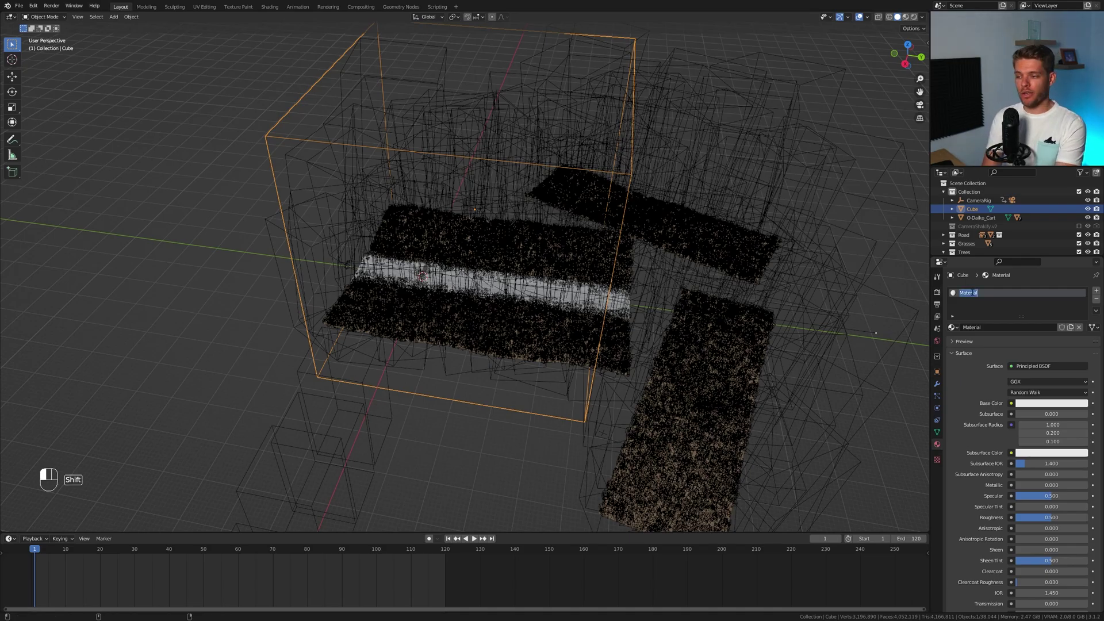
{"action": "type", "text": "Volumetrics"}
{"action": "key", "text": "Return"}
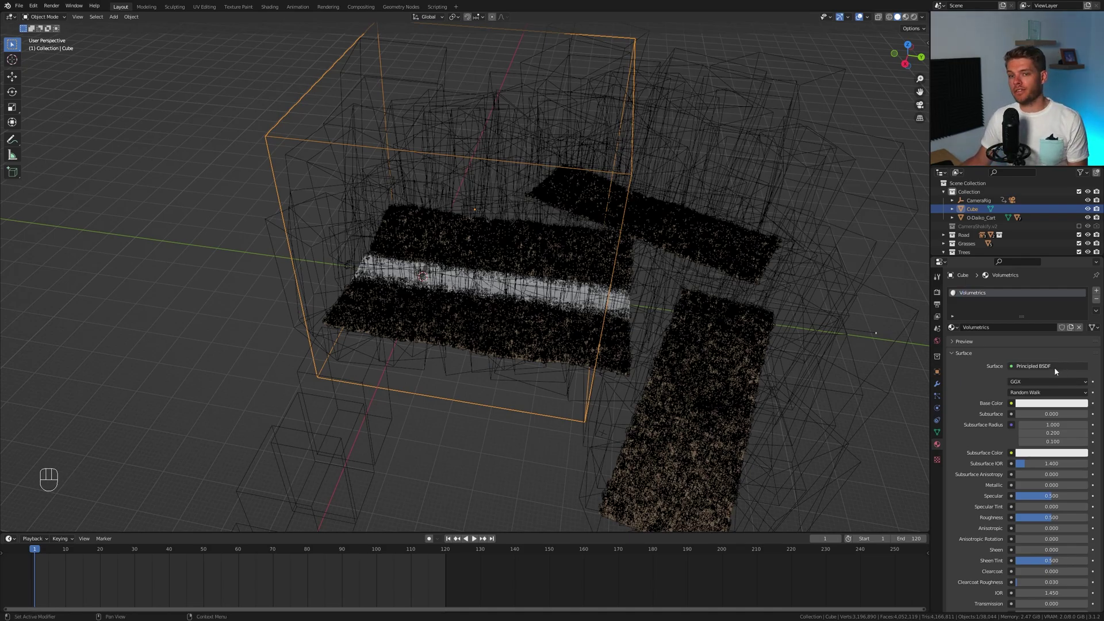
Step: Remove the material's surface shader and set its volume to Principled Volume
{"action": "left_click", "coordinate": [1050, 365]}
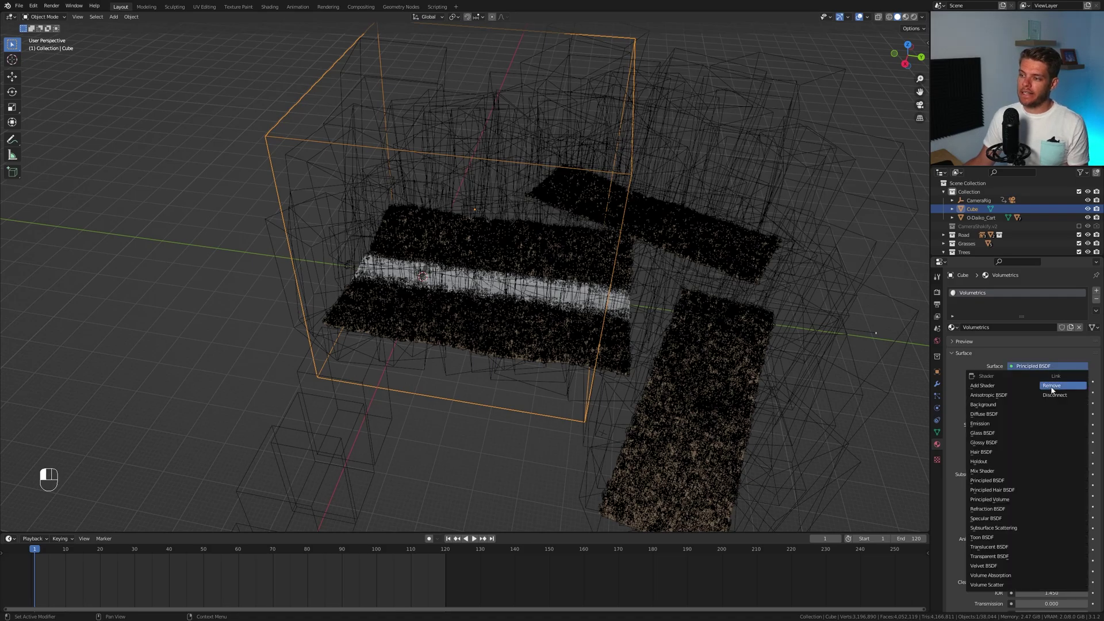
{"action": "left_click", "coordinate": [1050, 385]}
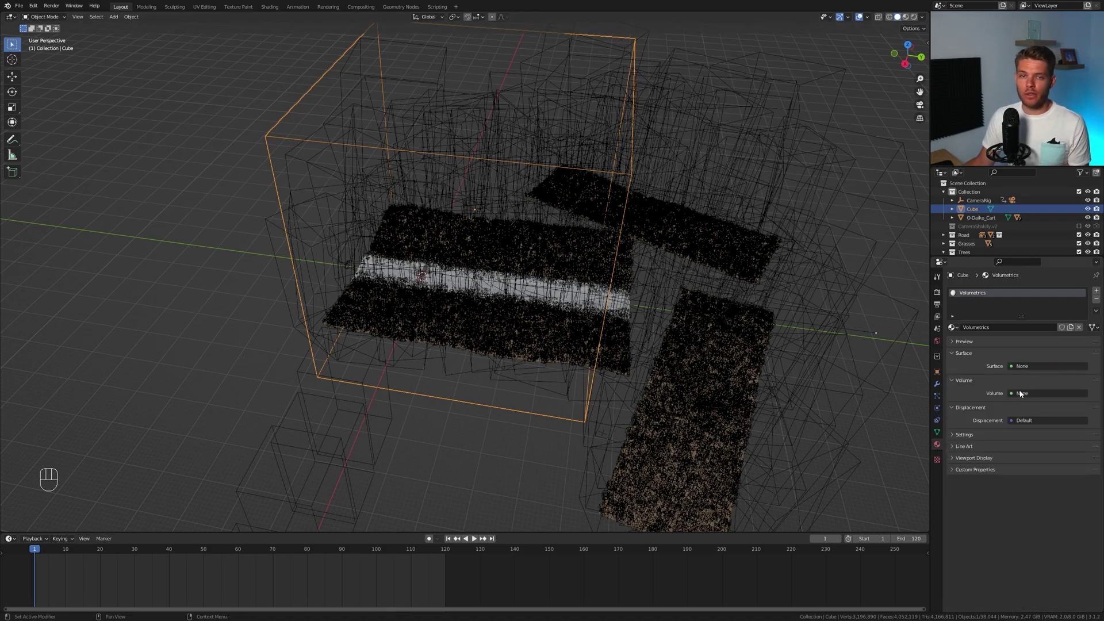
{"action": "left_click", "coordinate": [1026, 394]}
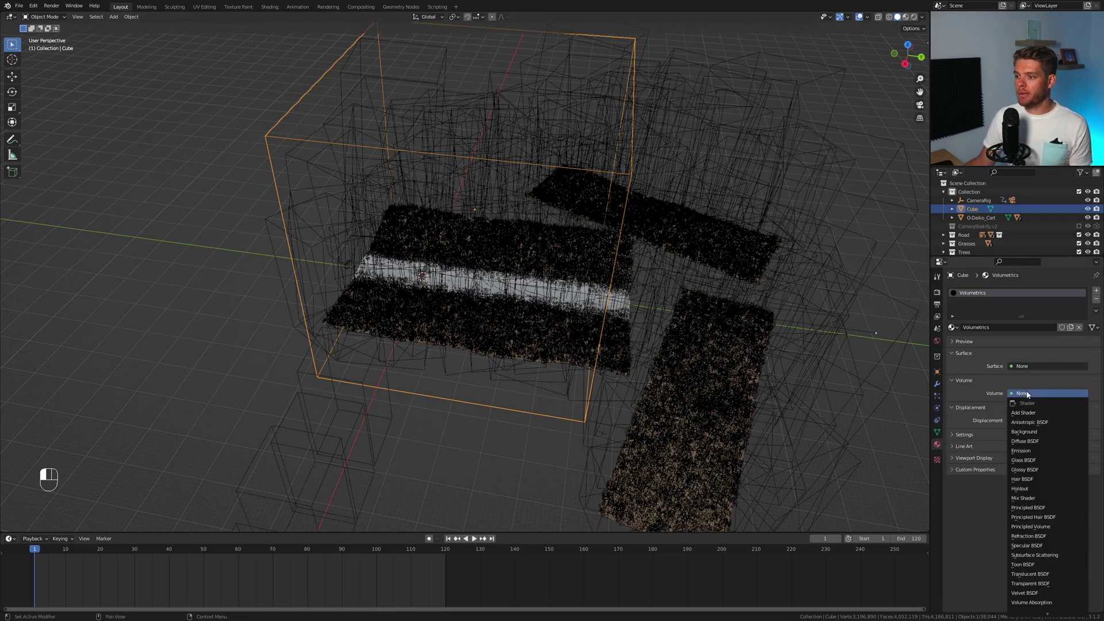
{"action": "left_click", "coordinate": [1025, 527]}
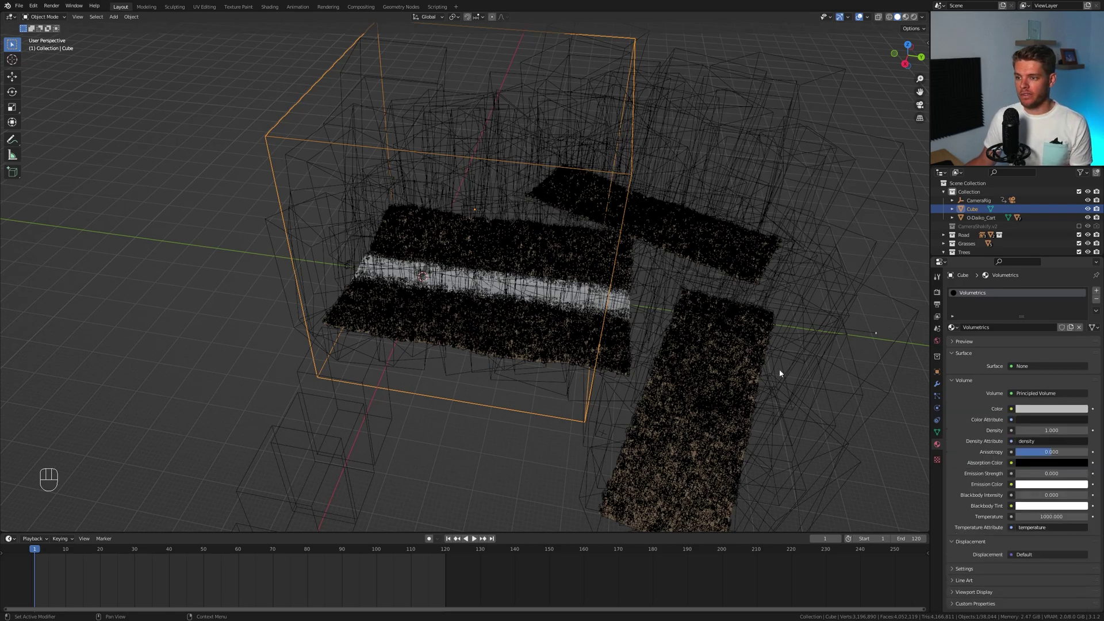
Step: Show the camera view in rendered shading and set the volume Density to 0.01
{"action": "key", "text": "KP_0"}
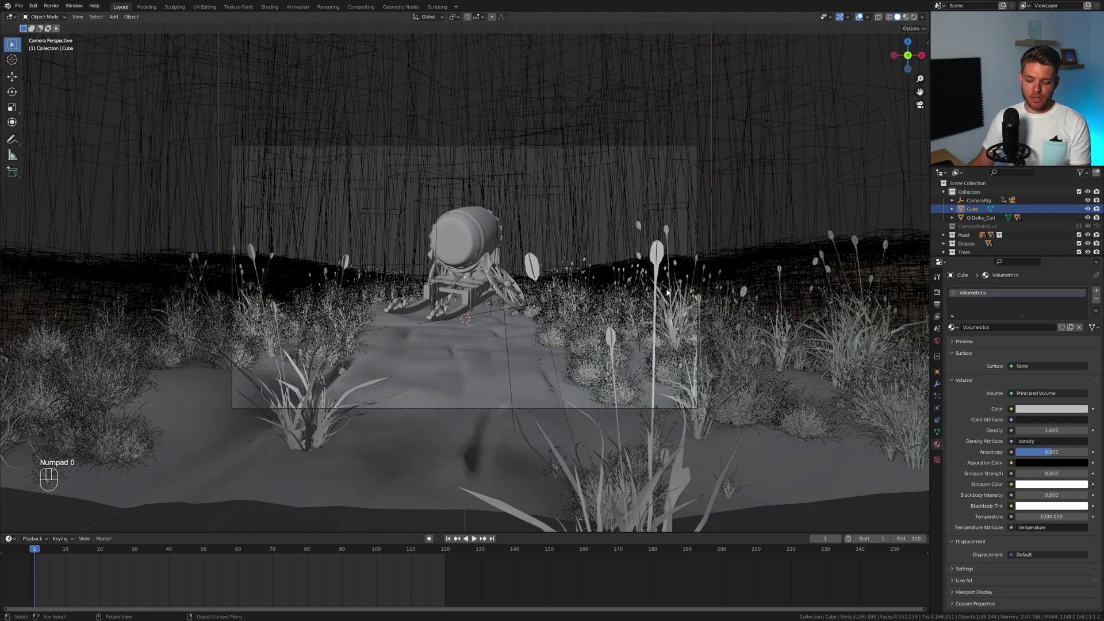
{"action": "key", "text": "z"}
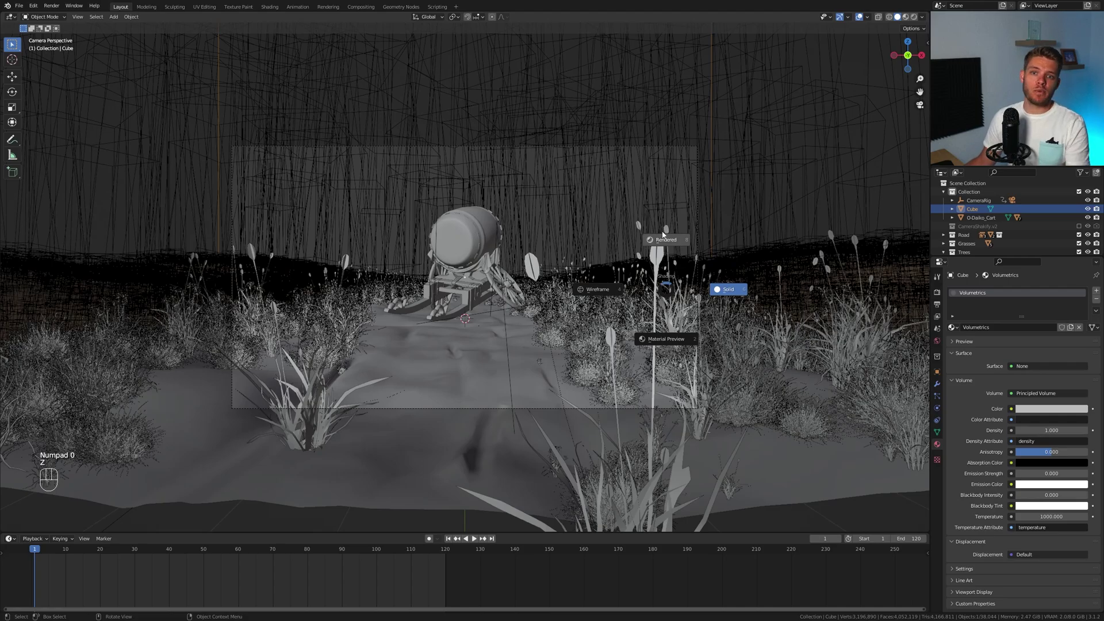
{"action": "left_click", "coordinate": [663, 234]}
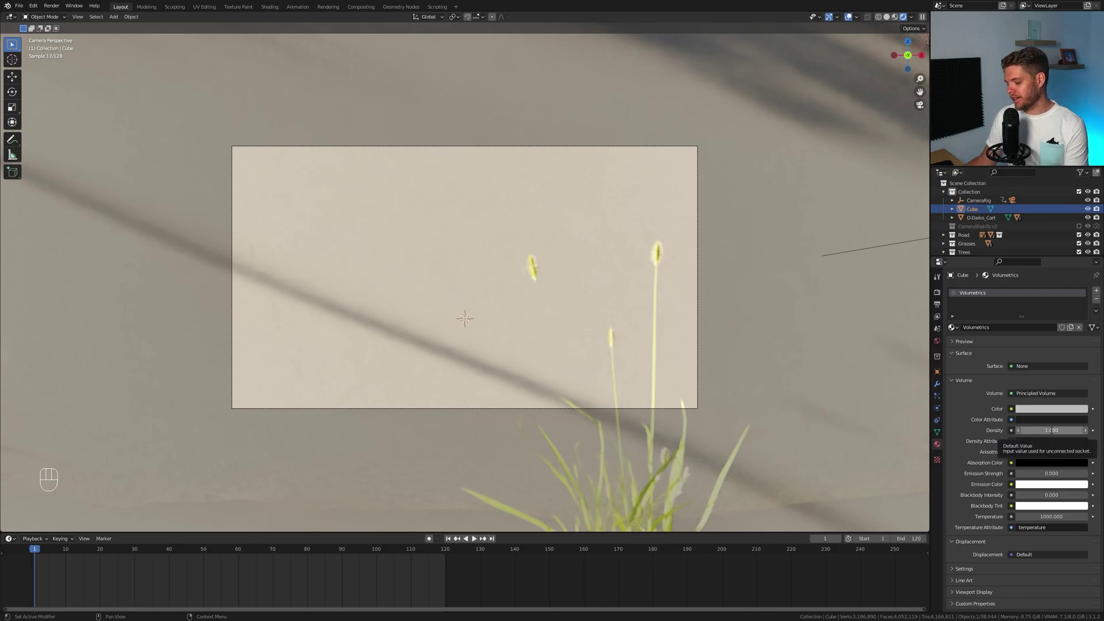
{"action": "left_click", "coordinate": [1051, 430]}
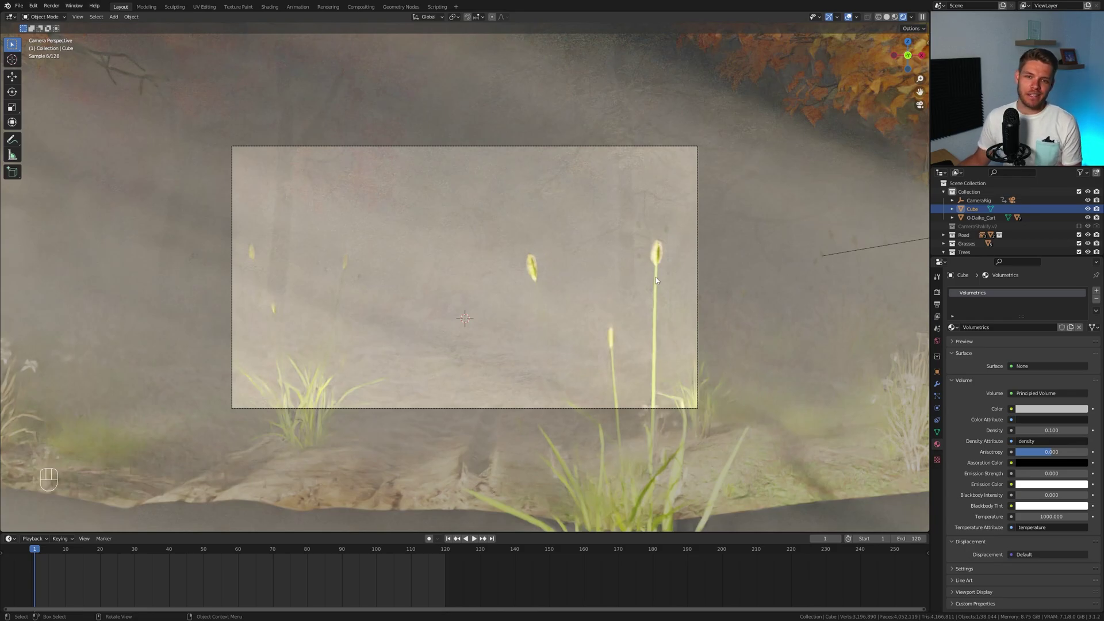
{"action": "left_click", "coordinate": [1063, 431]}
{"action": "type", "text": "0.01"}
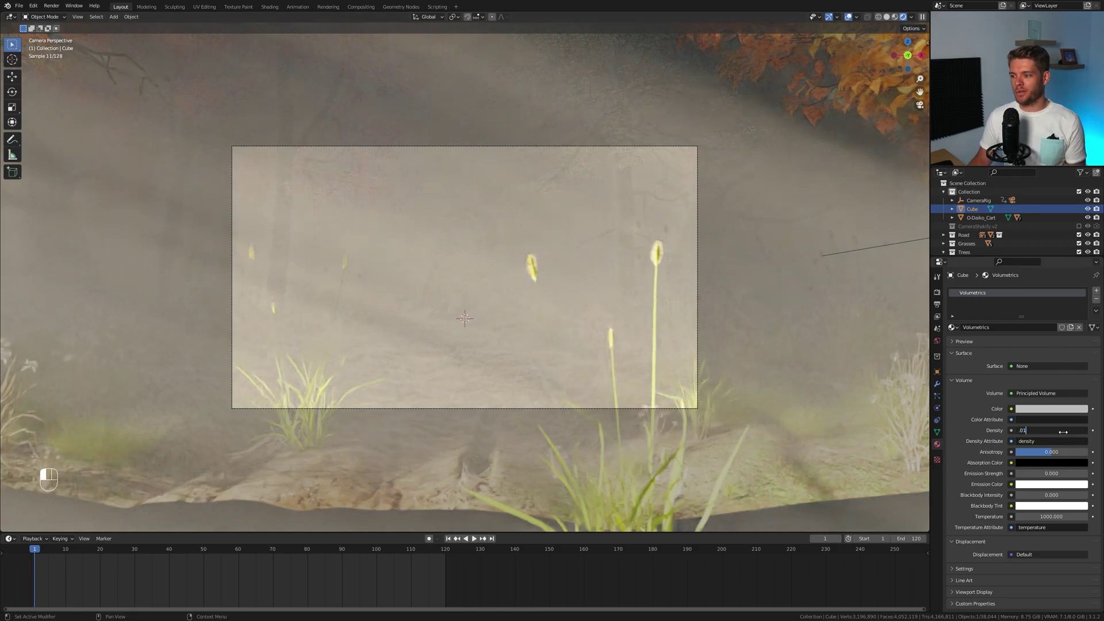
{"action": "key", "text": "Return"}
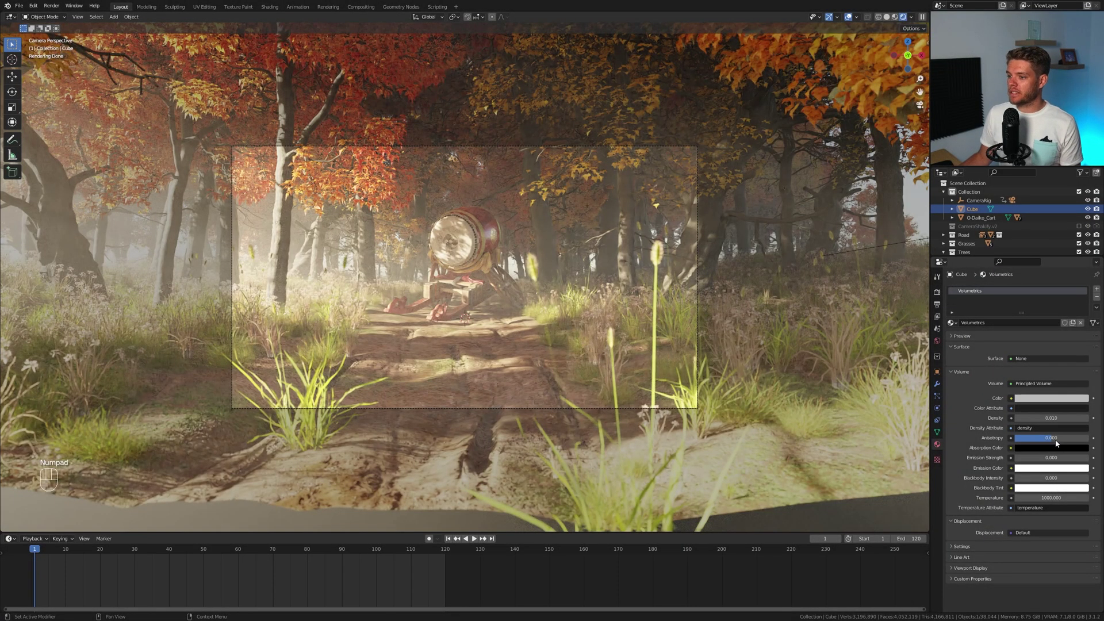
Step: Set the Principled Volume anisotropy to 0.6
{"action": "mouse_move", "coordinate": [1051, 438]}
{"action": "left_mouse_down"}
{"action": "mouse_move", "coordinate": [1081, 438]}
{"action": "mouse_move", "coordinate": [1070, 437]}
{"action": "left_mouse_up"}
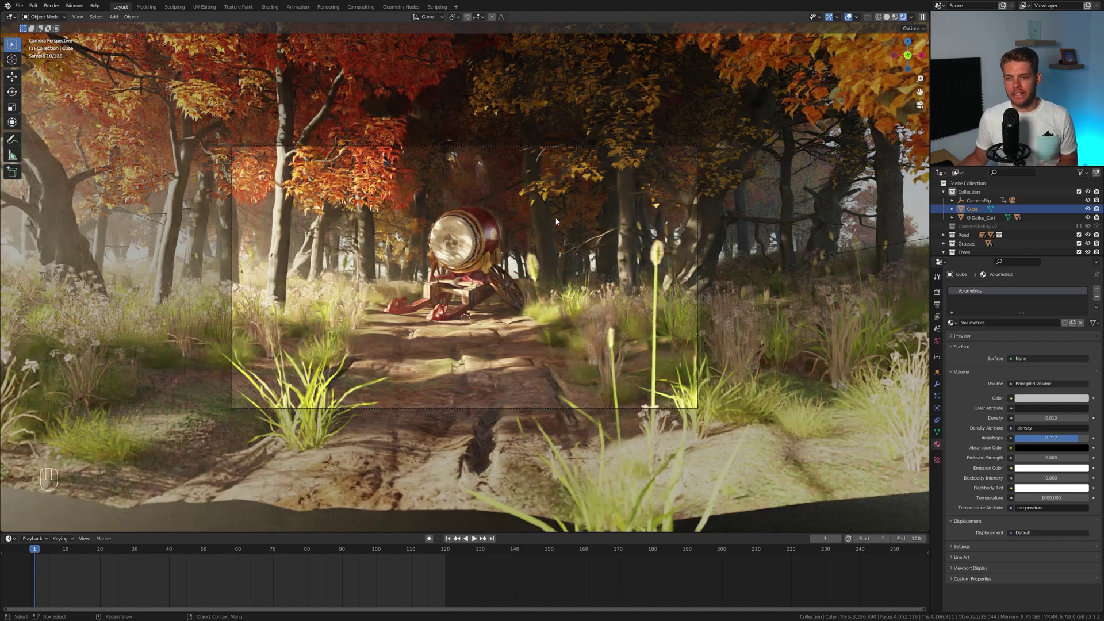
{"action": "left_click", "coordinate": [1067, 438]}
{"action": "type", "text": "0.6"}
{"action": "key", "text": "Return"}
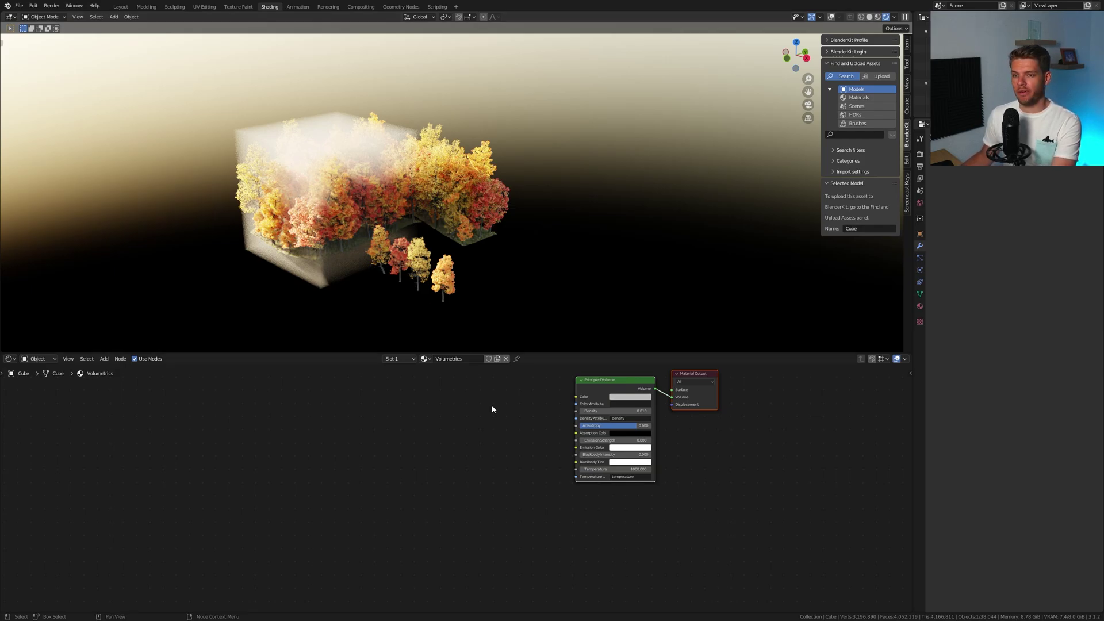
Step: Add a Noise Texture and a ColorRamp driving the volume Density, sliding the black stop right
{"action": "scroll", "coordinate": [489, 391], "scroll_direction": "up", "scroll_amount": 2}
{"action": "key", "text": "shift+a"}
{"action": "left_click", "coordinate": [379, 407]}
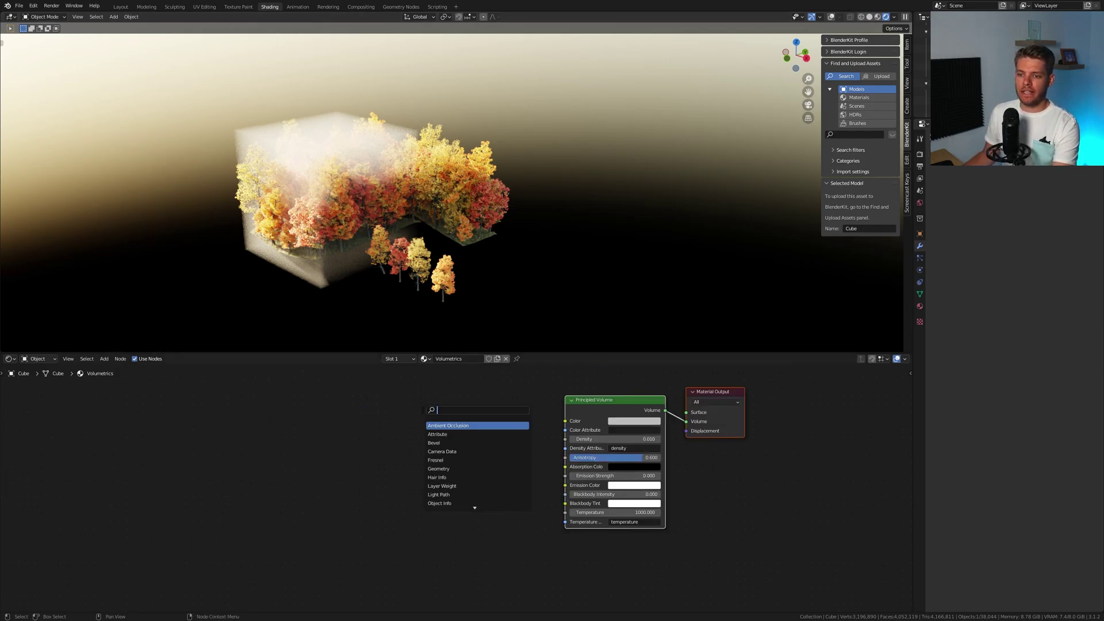
{"action": "type", "text": "noise"}
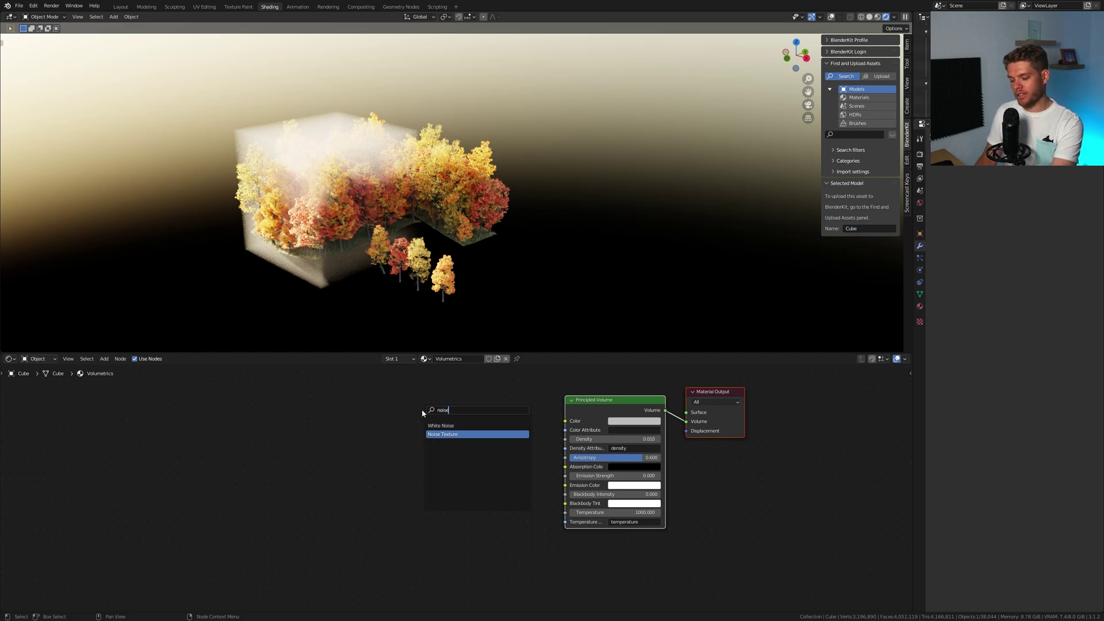
{"action": "key", "text": "Return"}
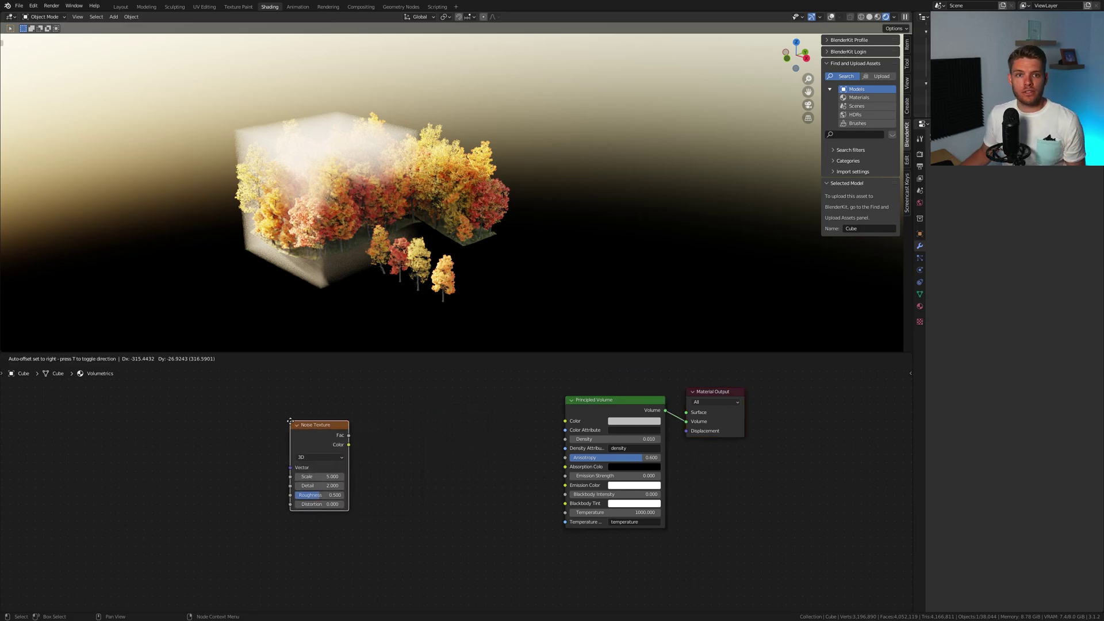
{"action": "left_click", "coordinate": [320, 425]}
{"action": "key", "text": "shift+a"}
{"action": "left_click", "coordinate": [320, 414]}
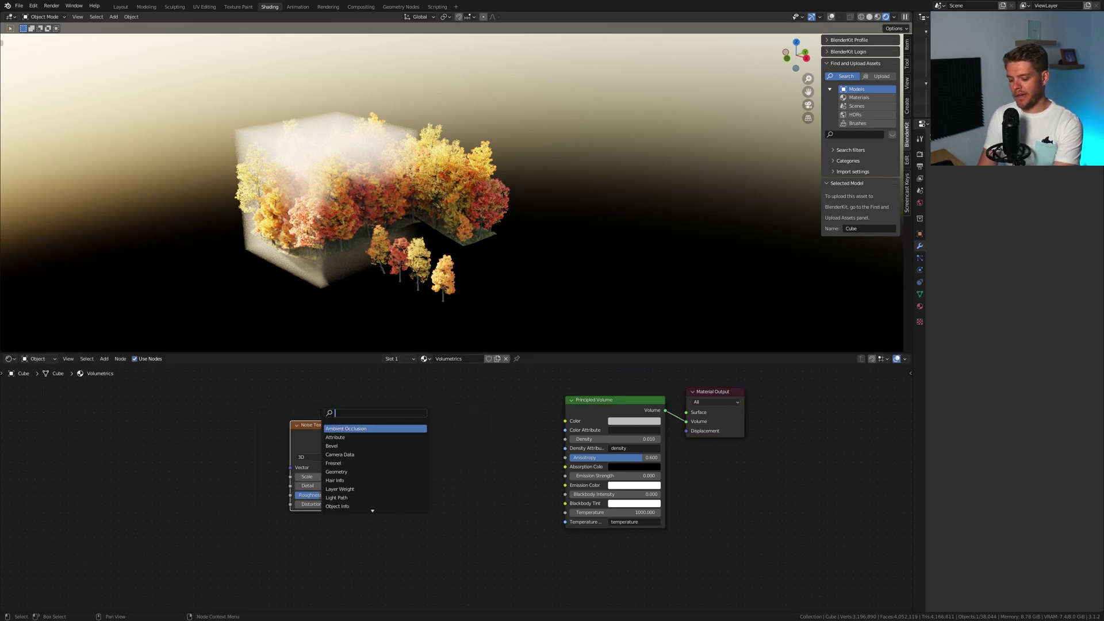
{"action": "type", "text": "color ramp"}
{"action": "key", "text": "Return"}
{"action": "left_click", "coordinate": [467, 454]}
{"action": "left_click_drag", "start_coordinate": [518, 433], "coordinate": [491, 442]}
{"action": "left_click_drag", "start_coordinate": [409, 469], "coordinate": [454, 471]}
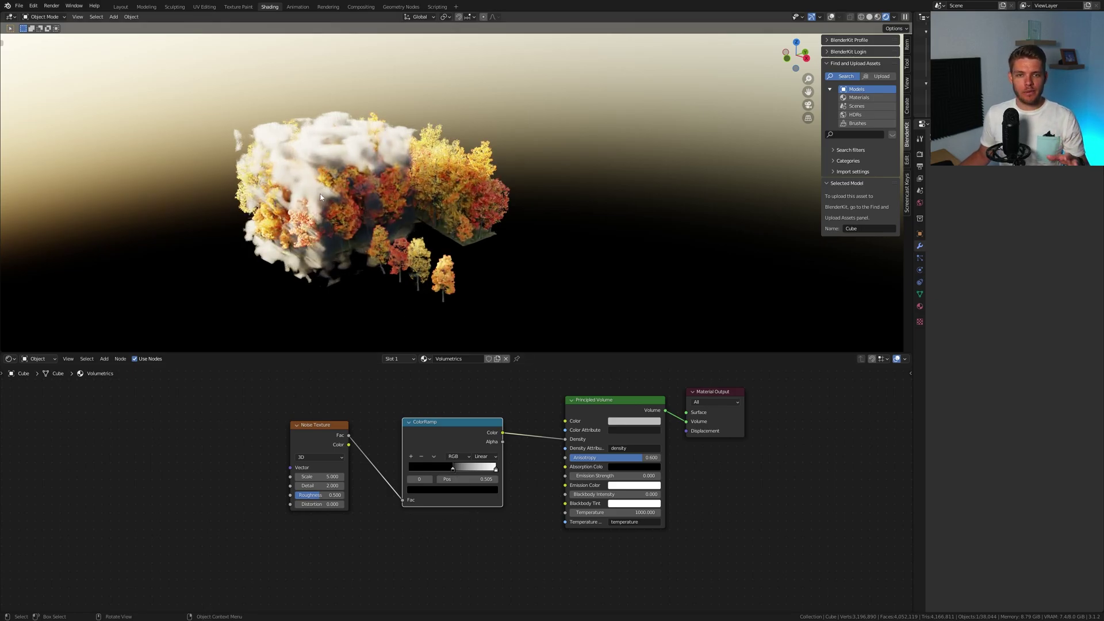
Step: Give the Noise Texture Scale 10, Detail 10 and Roughness 0.65
{"action": "left_click", "coordinate": [319, 476]}
{"action": "type", "text": "10"}
{"action": "key", "text": "Return"}
{"action": "left_click", "coordinate": [329, 485]}
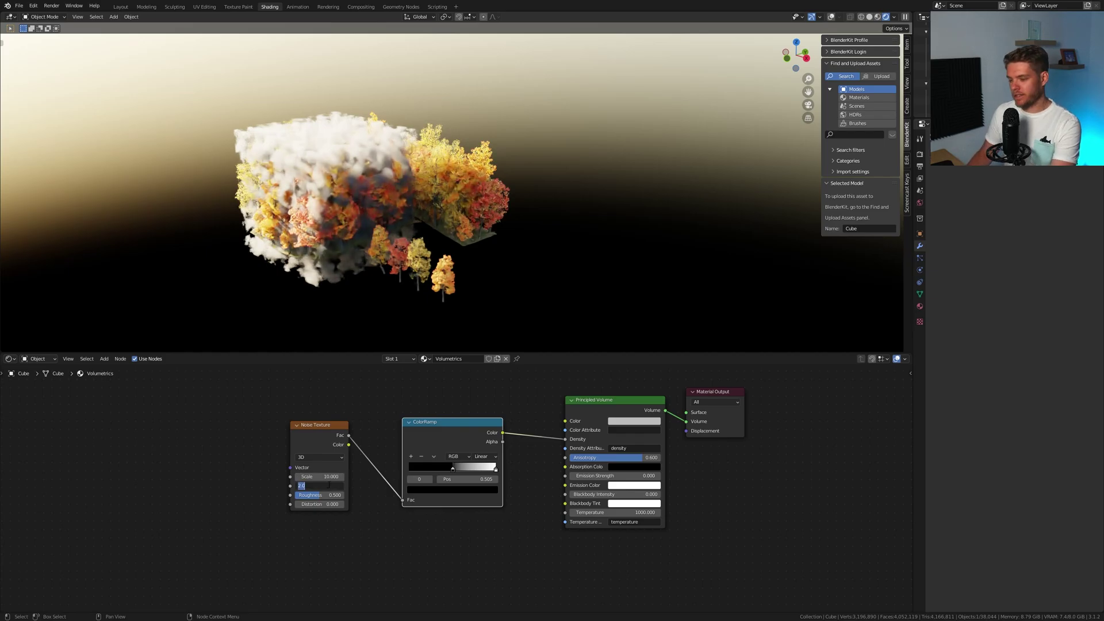
{"action": "type", "text": "10"}
{"action": "key", "text": "Return"}
{"action": "left_click", "coordinate": [326, 495]}
{"action": "type", "text": "0.65"}
{"action": "key", "text": "Return"}
{"action": "scroll", "coordinate": [308, 183], "scroll_direction": "up", "scroll_amount": 5}
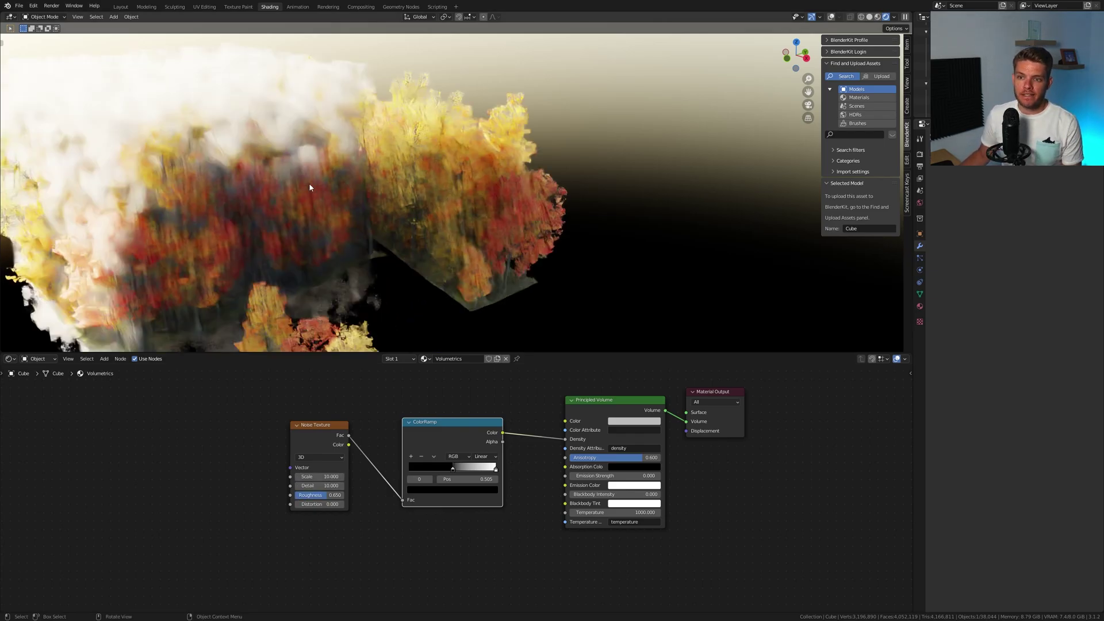
{"action": "scroll", "coordinate": [308, 183], "scroll_direction": "down", "scroll_amount": 4}
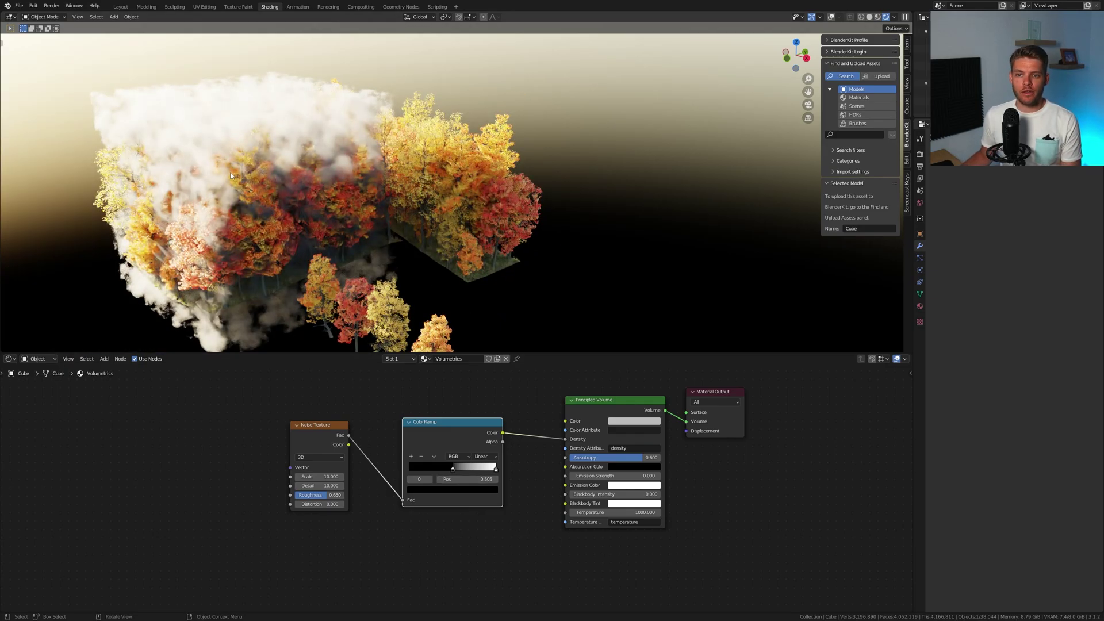
{"action": "key", "text": "KP_0"}
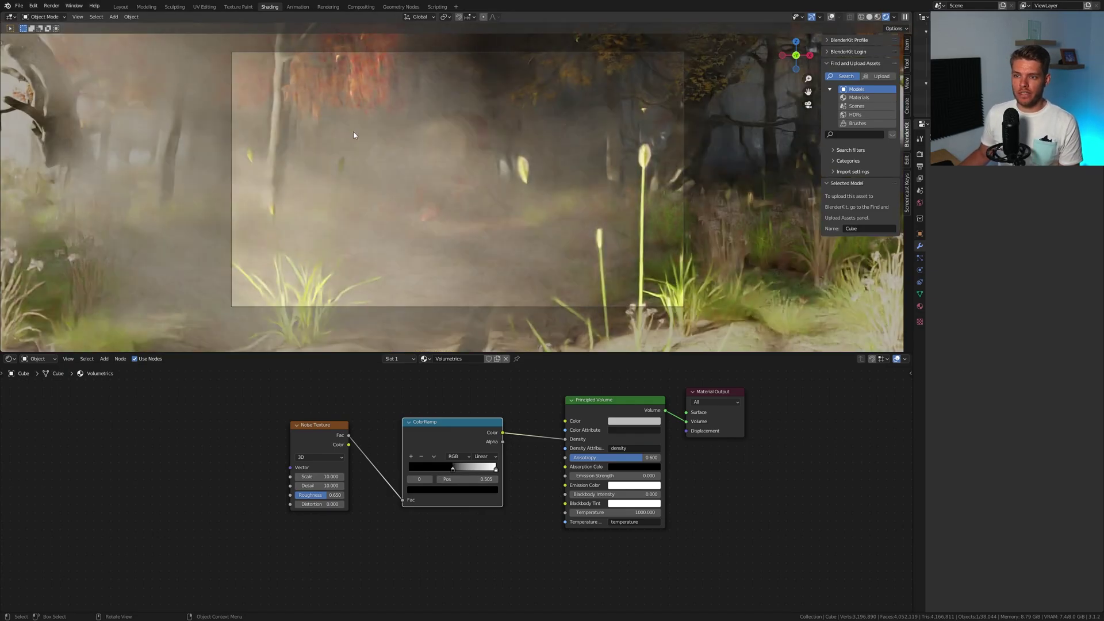
Step: Darken the ColorRamp's white stop to grey, Value about 0.233
{"action": "left_click", "coordinate": [495, 469]}
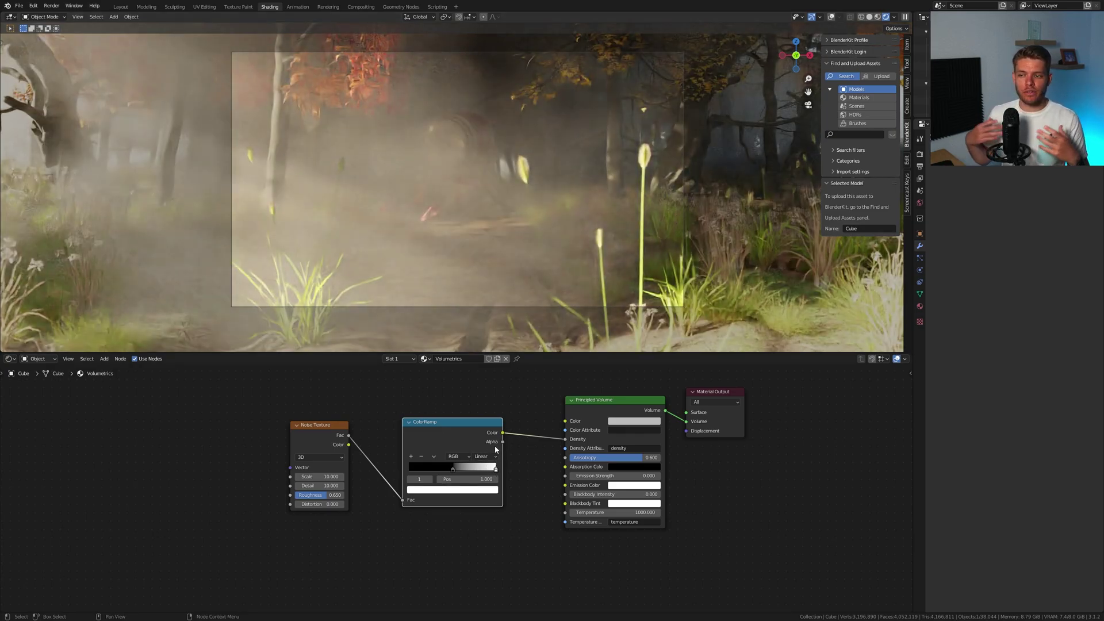
{"action": "left_click", "coordinate": [488, 489]}
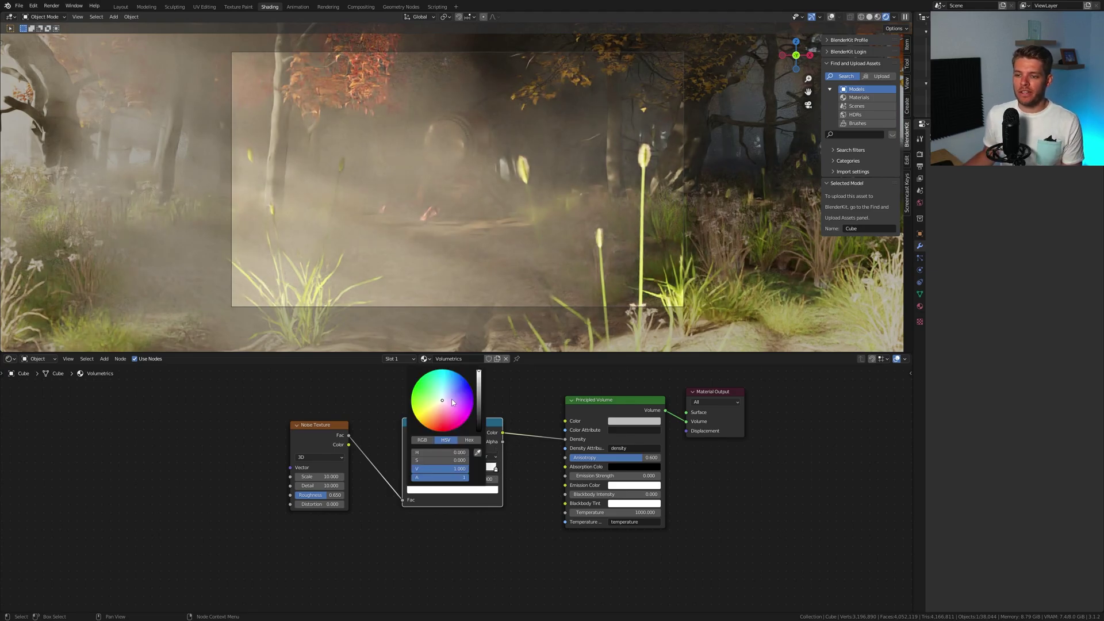
{"action": "left_click_drag", "start_coordinate": [479, 392], "coordinate": [479, 399]}
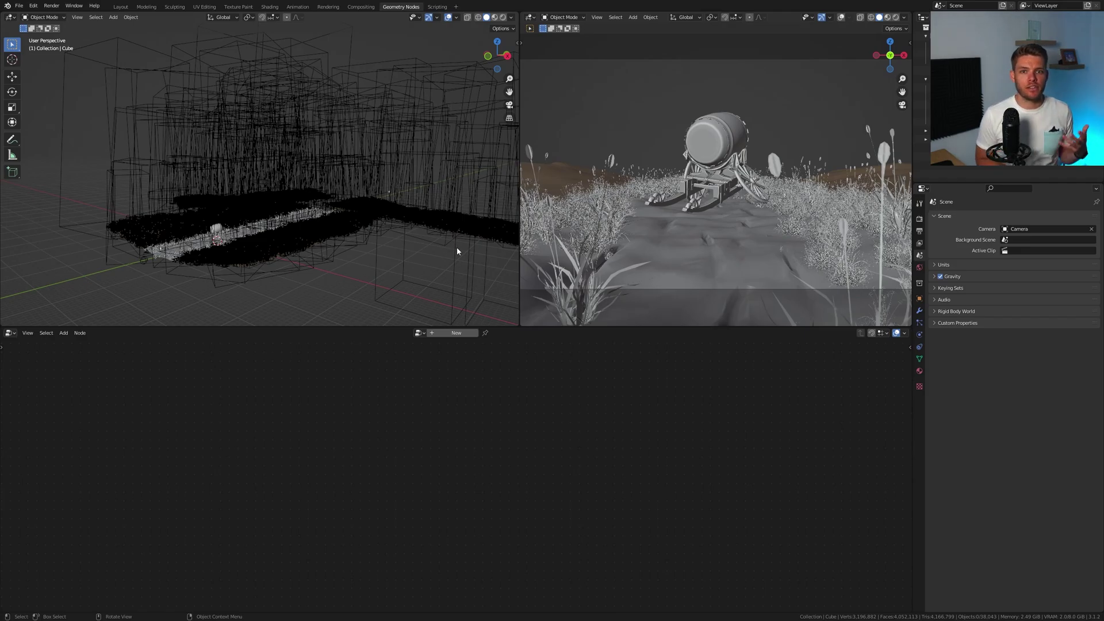
Step: Enable the Import Images as Planes add-on, then bring up the Add > Image options
{"action": "left_click", "coordinate": [34, 6]}
{"action": "left_click", "coordinate": [67, 127]}
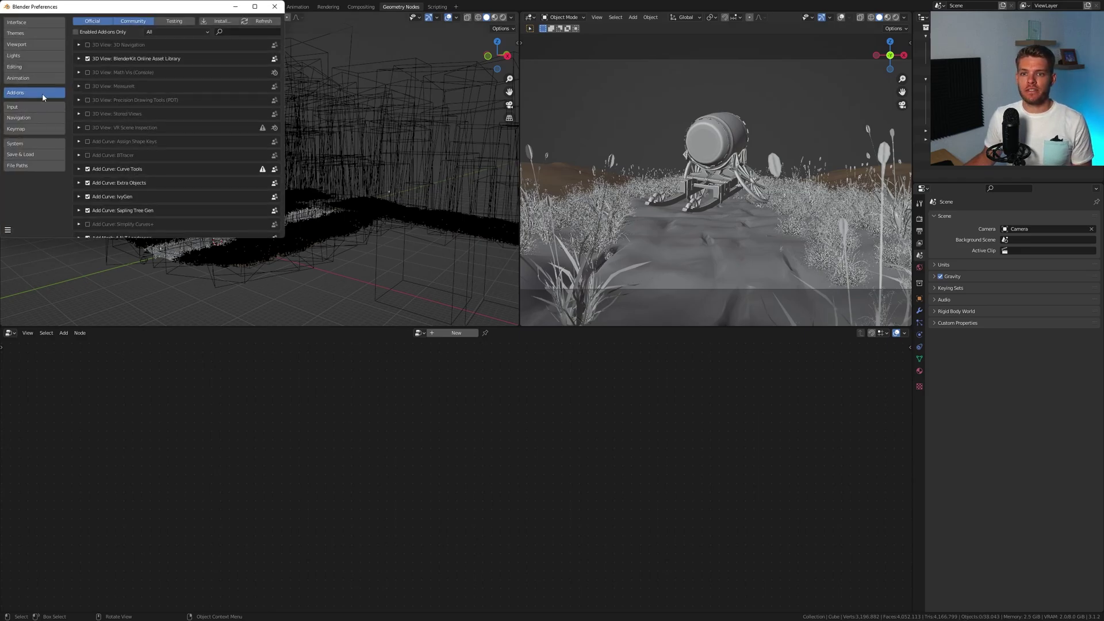
{"action": "left_click", "coordinate": [224, 32]}
{"action": "type", "text": "image"}
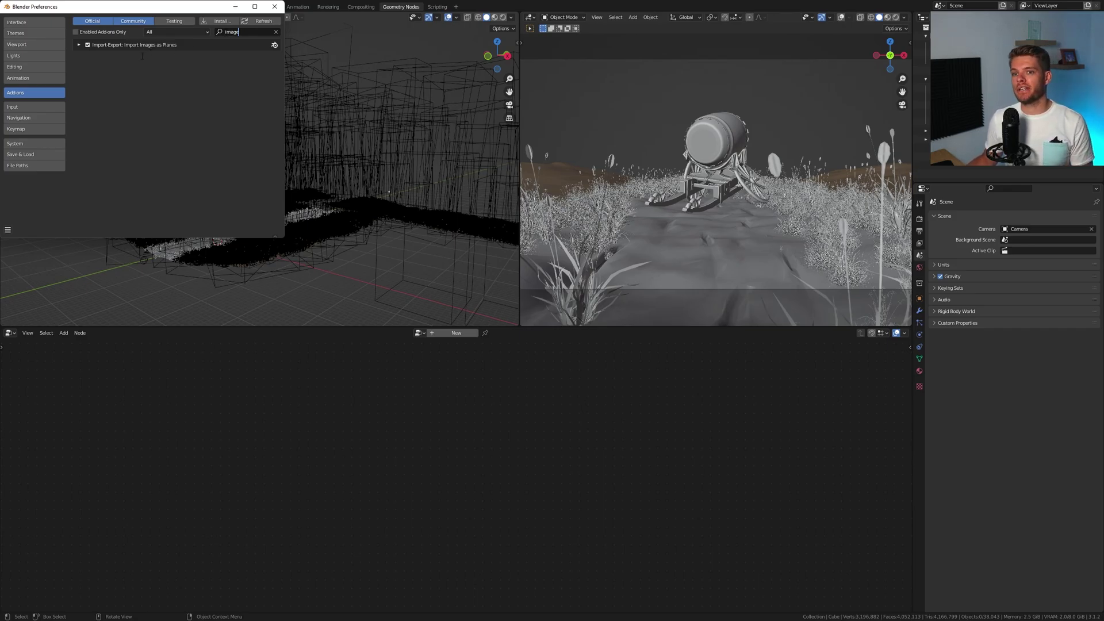
{"action": "left_click", "coordinate": [275, 6]}
{"action": "key", "text": "shift+a"}
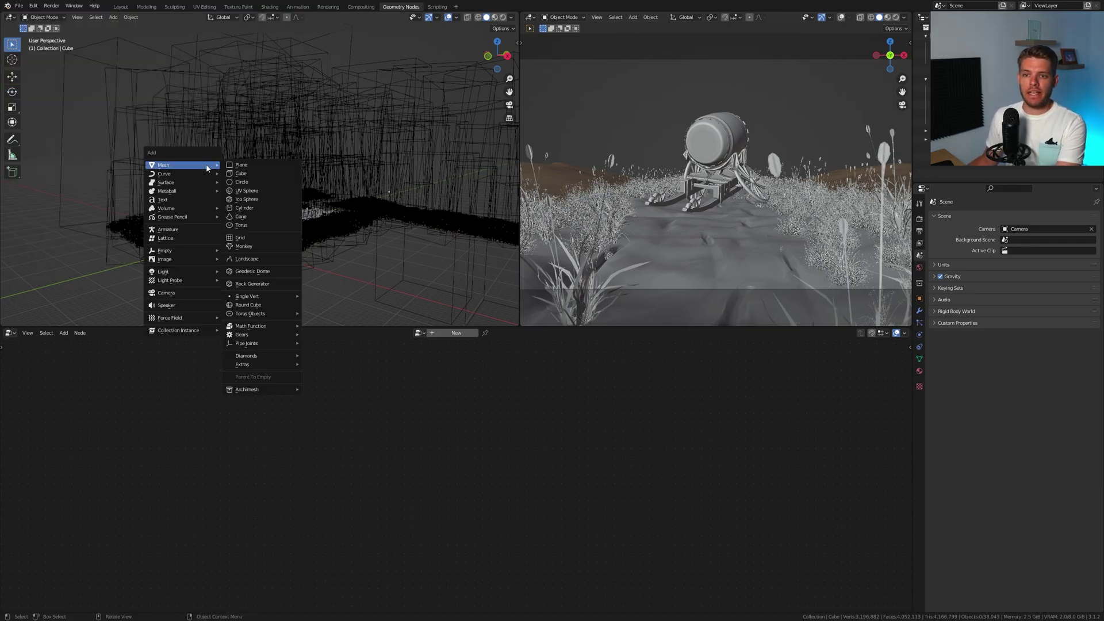
{"action": "mouse_move", "coordinate": [193, 263]}
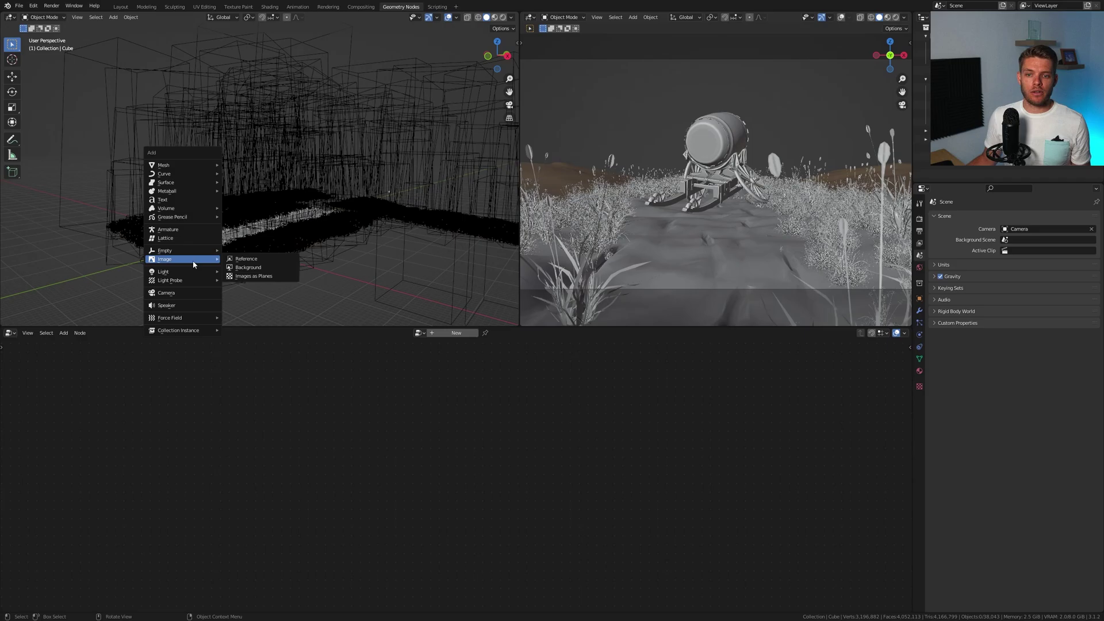
Step: Import Mist.png from the Downloads folder as an image plane
{"action": "left_click", "coordinate": [257, 277]}
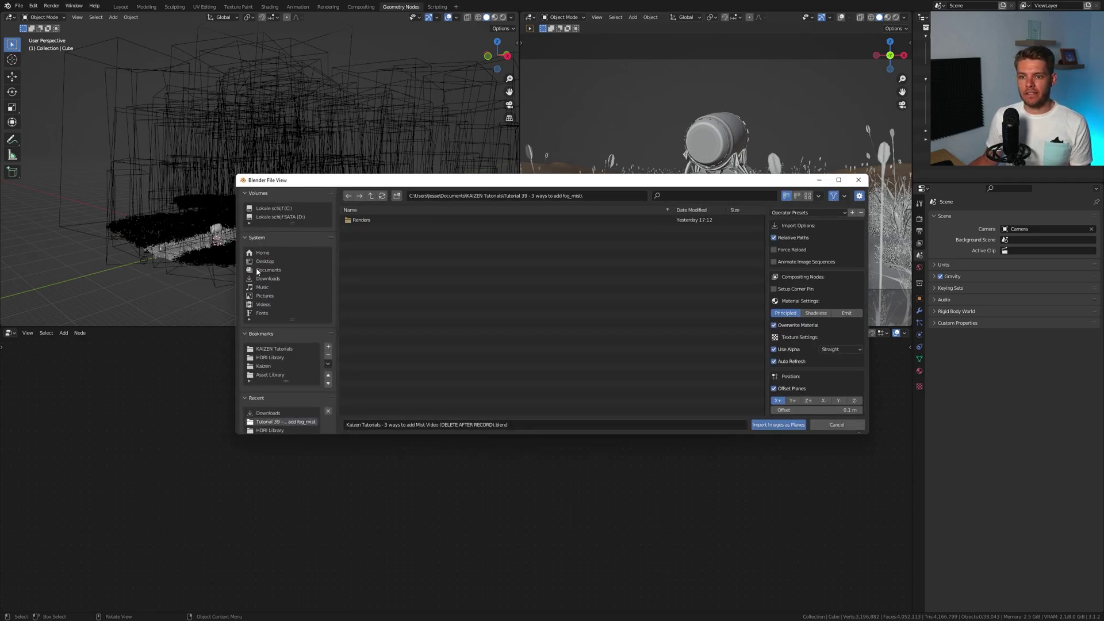
{"action": "left_click", "coordinate": [264, 278]}
{"action": "left_click", "coordinate": [378, 220]}
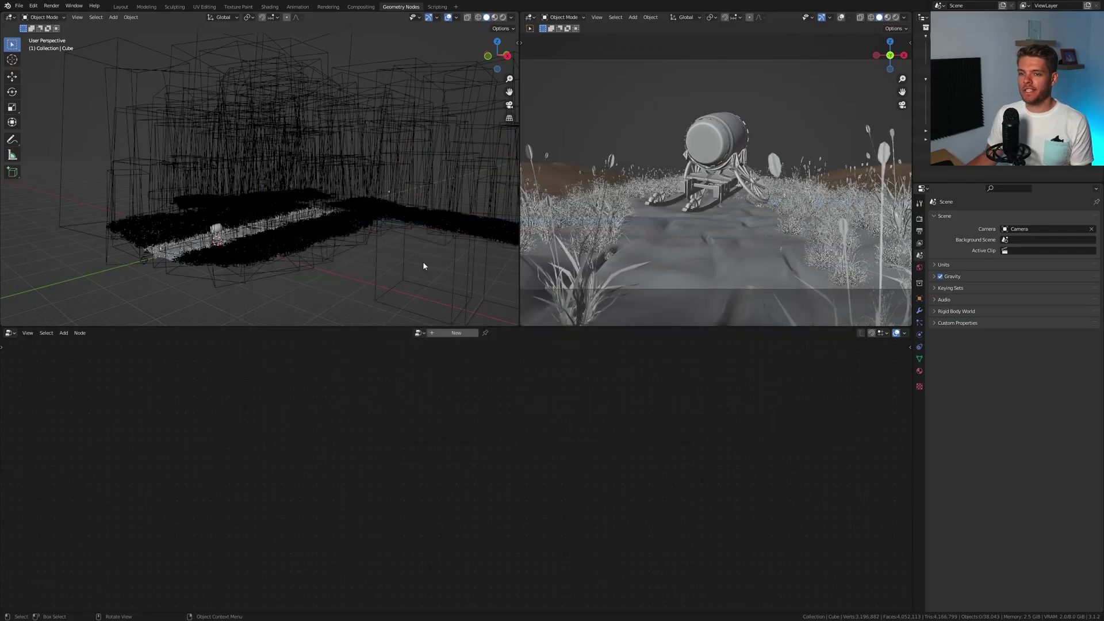
{"action": "key", "text": "KP_Divide"}
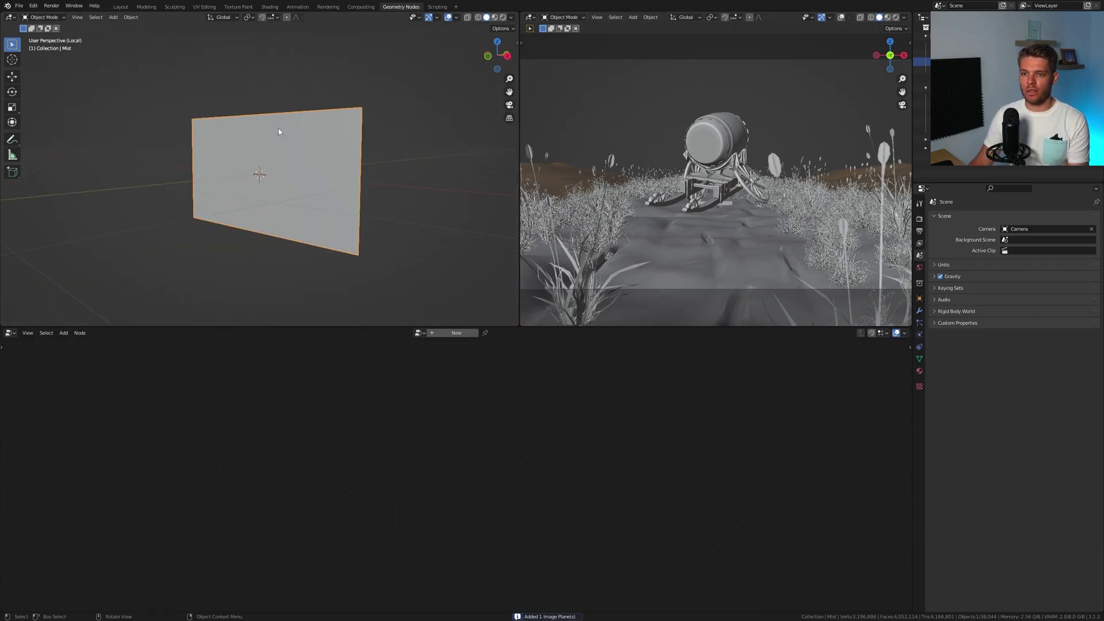
{"action": "key", "text": "z"}
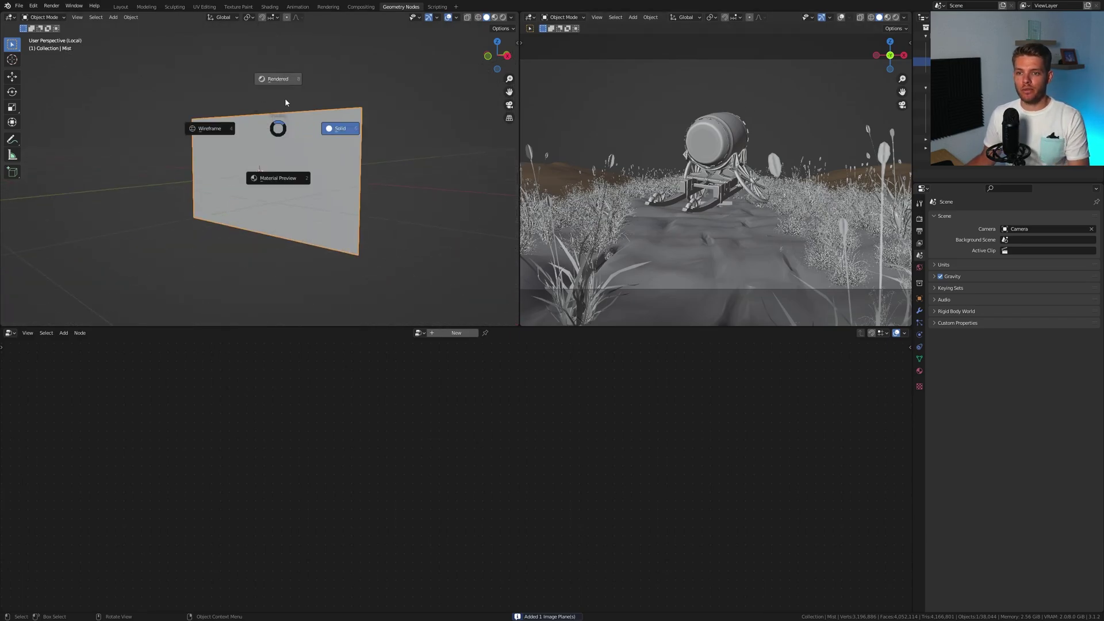
{"action": "left_click", "coordinate": [291, 113]}
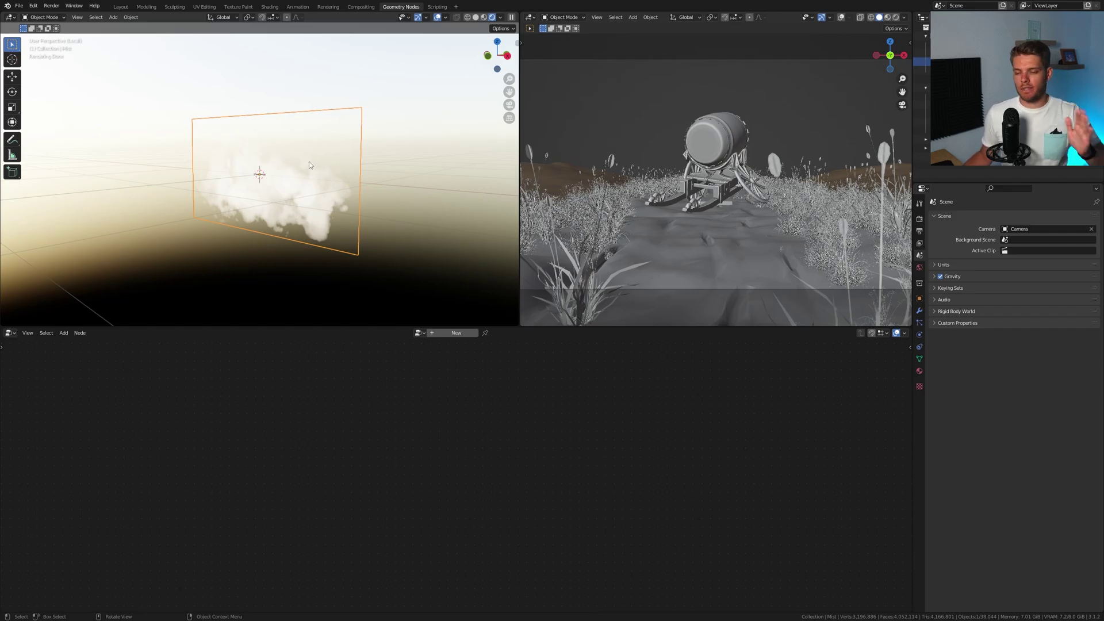
{"action": "key", "text": "KP_Divide"}
{"action": "key", "text": "shift+z"}
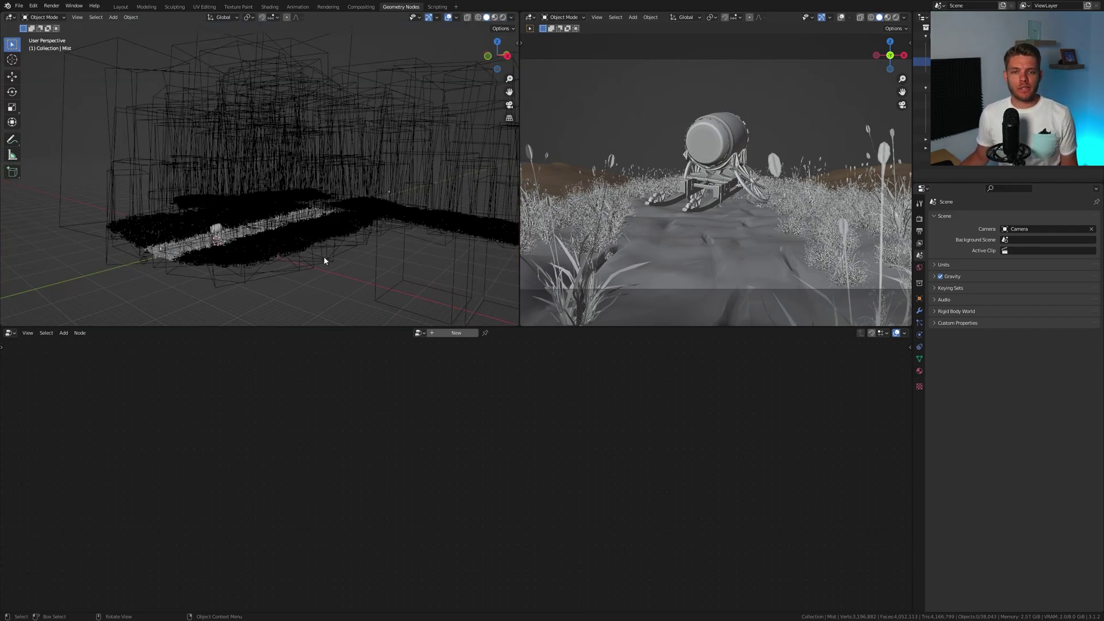
Step: Add a plane mesh and view the scene from directly above
{"action": "scroll", "coordinate": [323, 256], "scroll_direction": "up", "scroll_amount": 2}
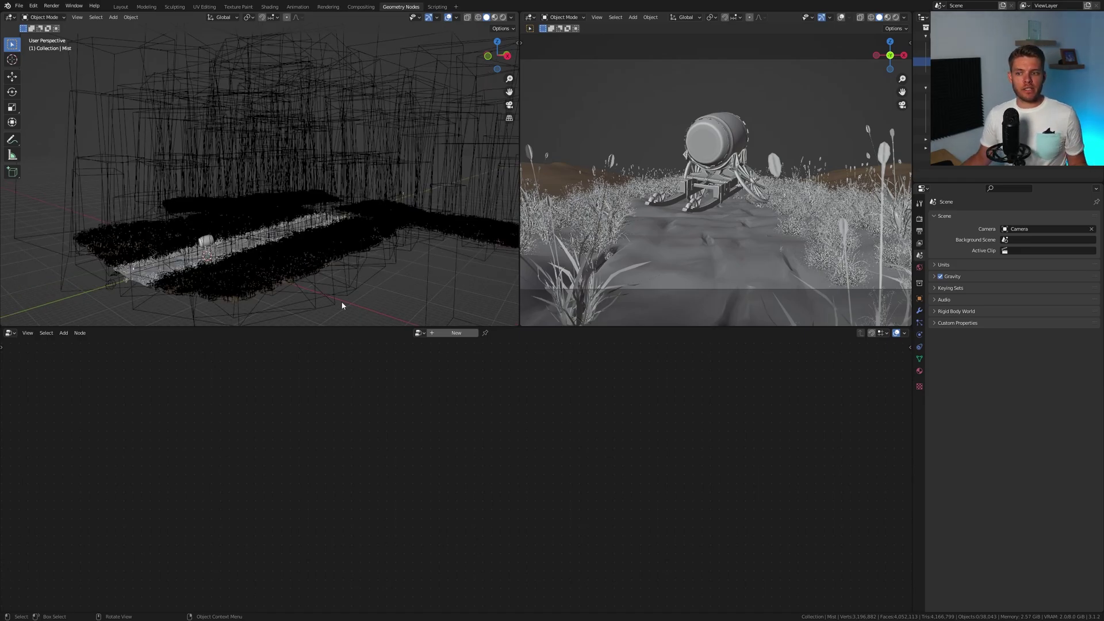
{"action": "middle_click_drag", "start_coordinate": [313, 265], "coordinate": [268, 252]}
{"action": "key", "text": "shift+a"}
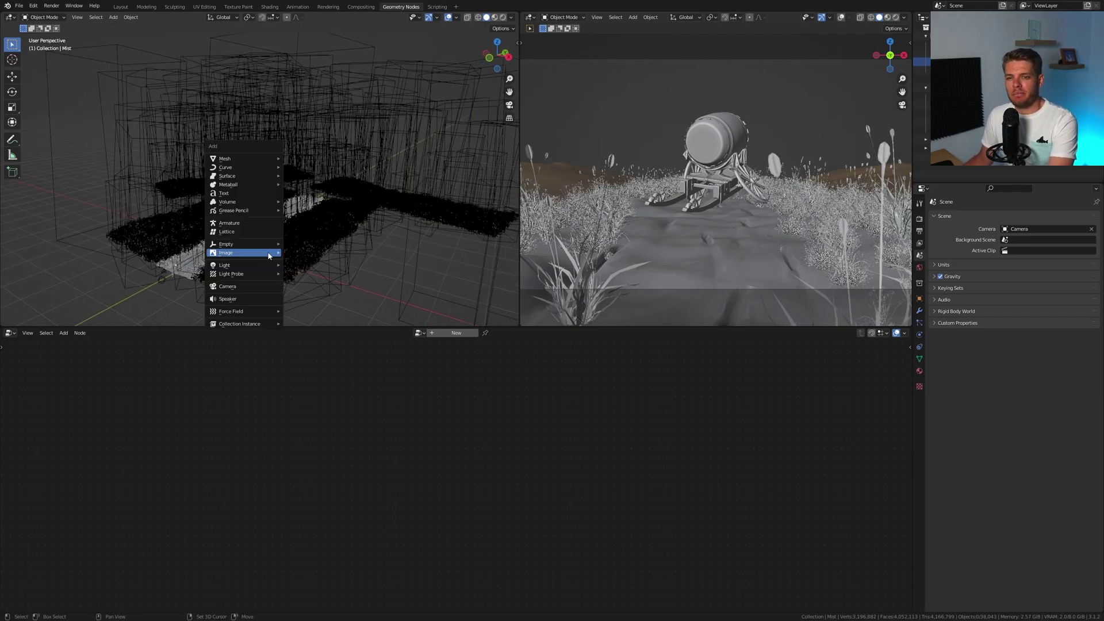
{"action": "mouse_move", "coordinate": [269, 159]}
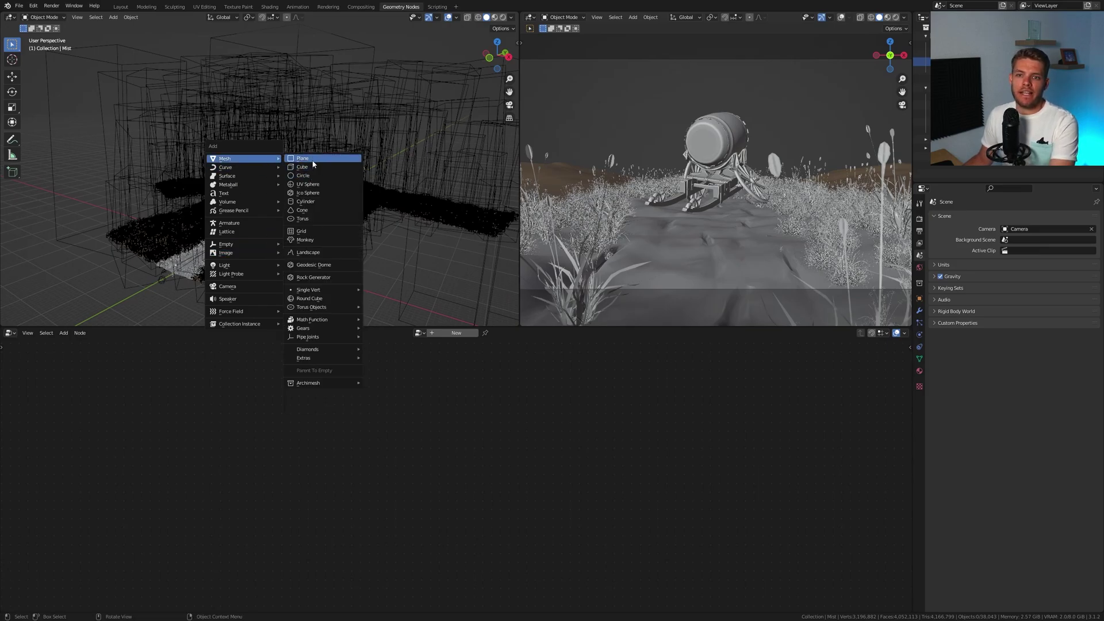
{"action": "key", "text": "Return"}
{"action": "key", "text": "KP_7"}
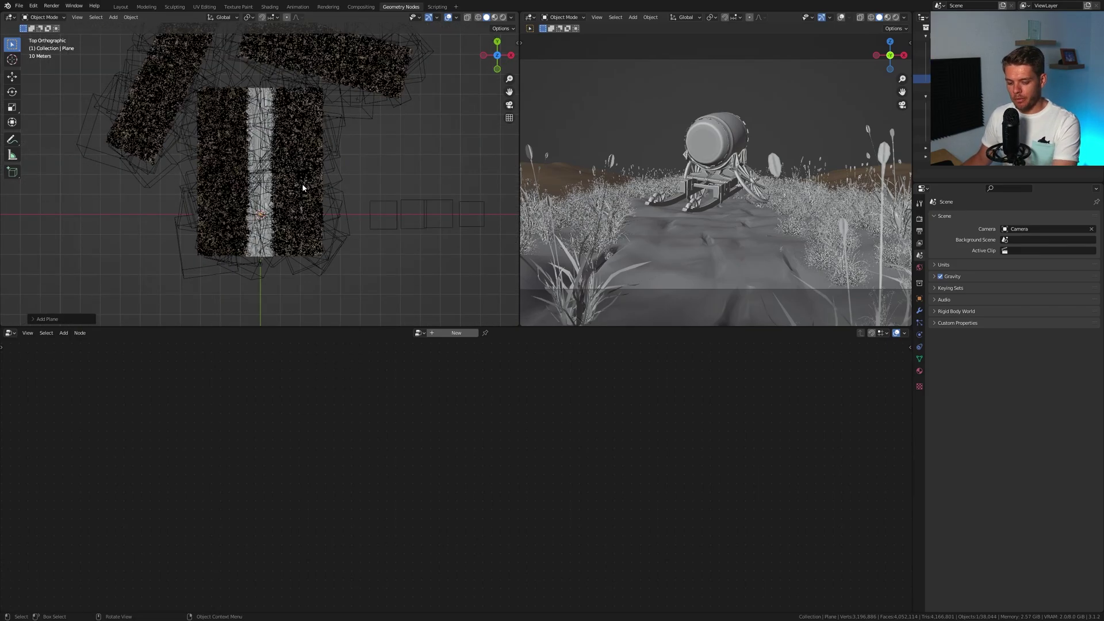
Step: Scale the plane by 31.7263, stretch it along Y, move it 14.23 m, and apply scale
{"action": "key", "text": "s"}
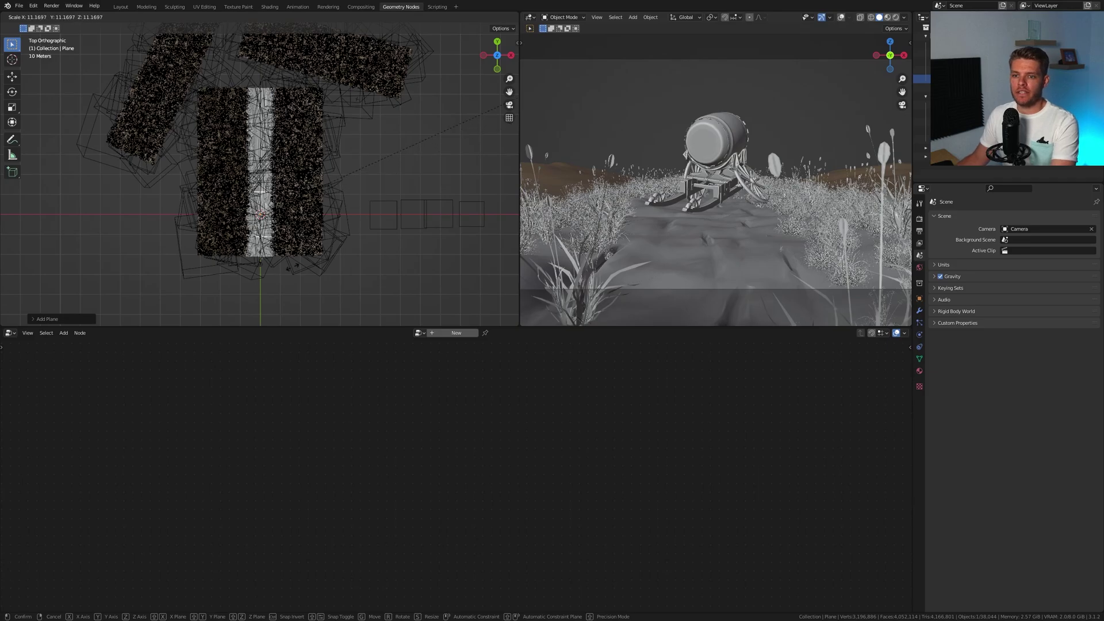
{"action": "left_click", "coordinate": [21, 162]}
{"action": "key", "text": "s"}
{"action": "key", "text": "y"}
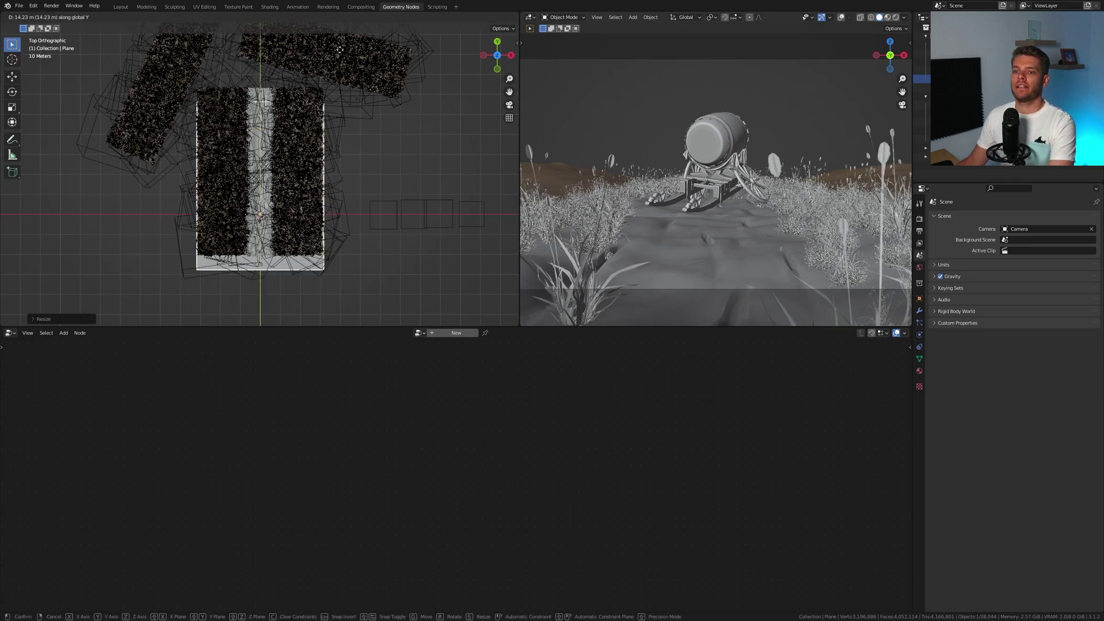
{"action": "key", "text": "g"}
{"action": "left_click", "coordinate": [338, 50]}
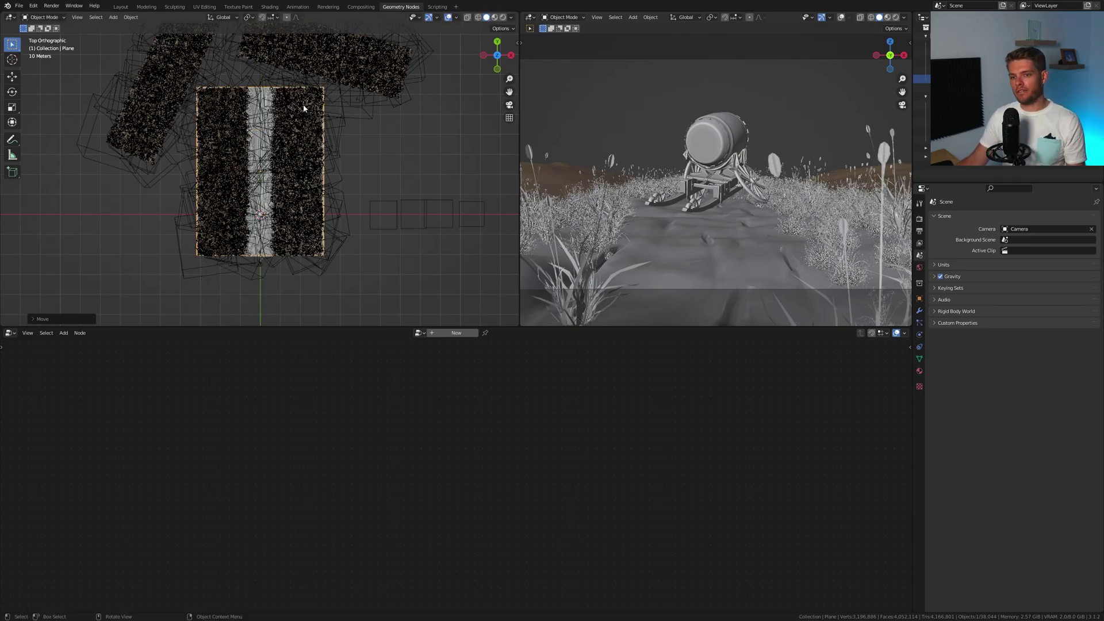
{"action": "key", "text": "ctrl+a"}
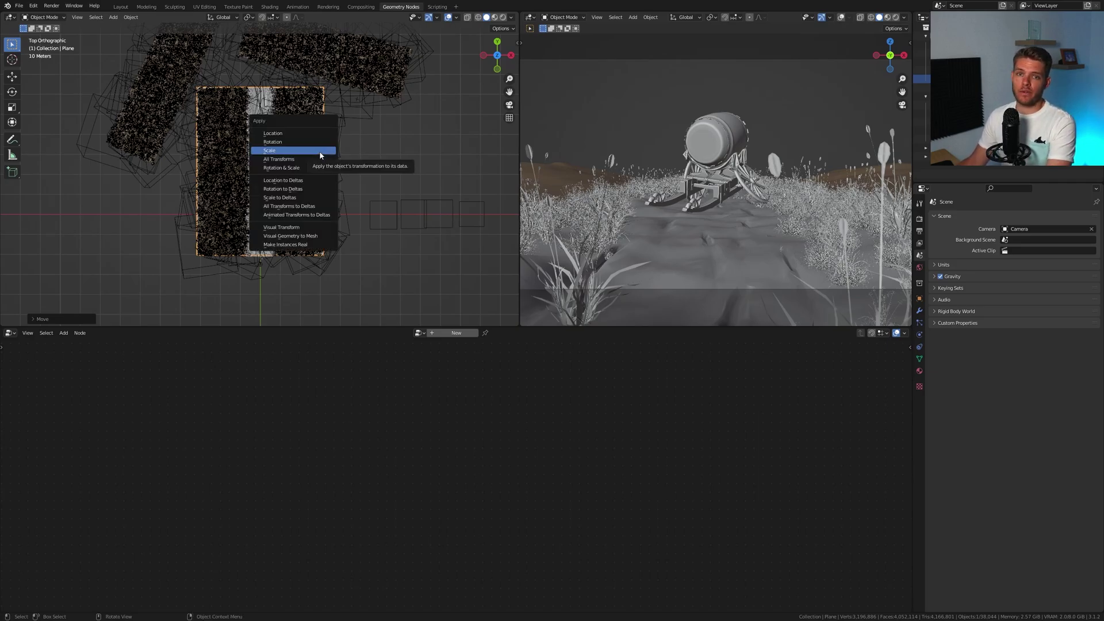
{"action": "left_click", "coordinate": [320, 151]}
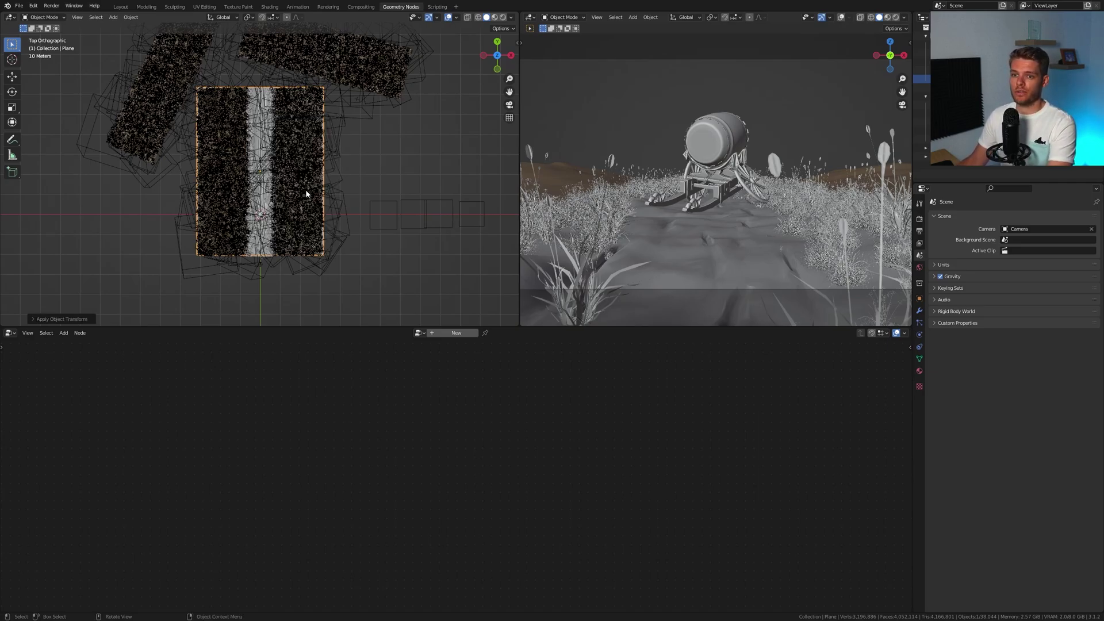
Step: In Edit Mode, add two evenly spaced loop cuts across the plane
{"action": "key", "text": "Tab"}
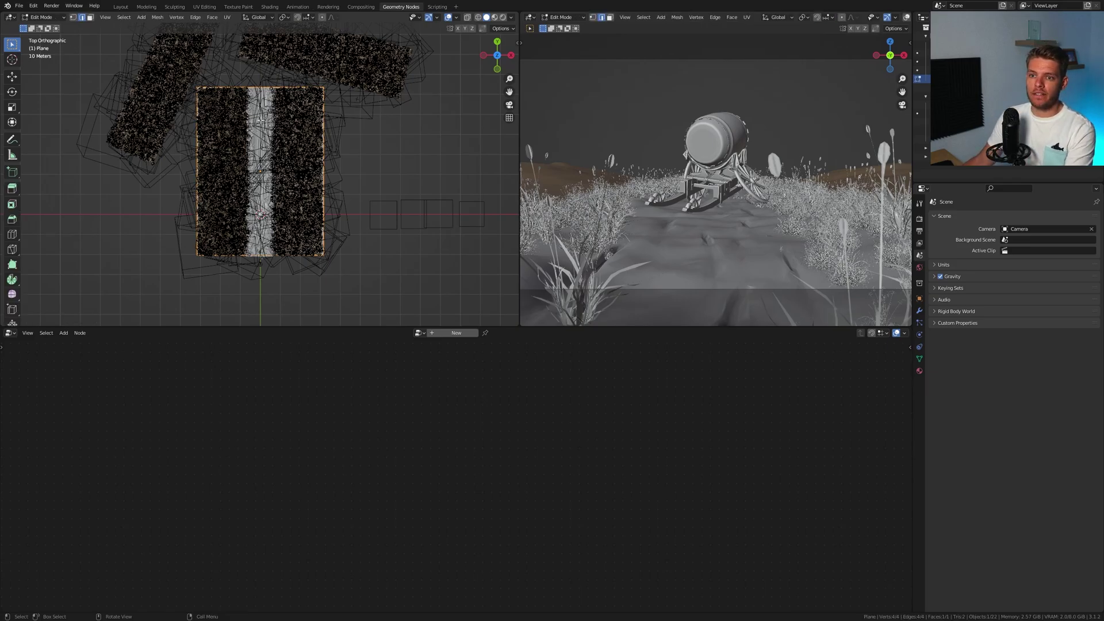
{"action": "key", "text": "ctrl+r"}
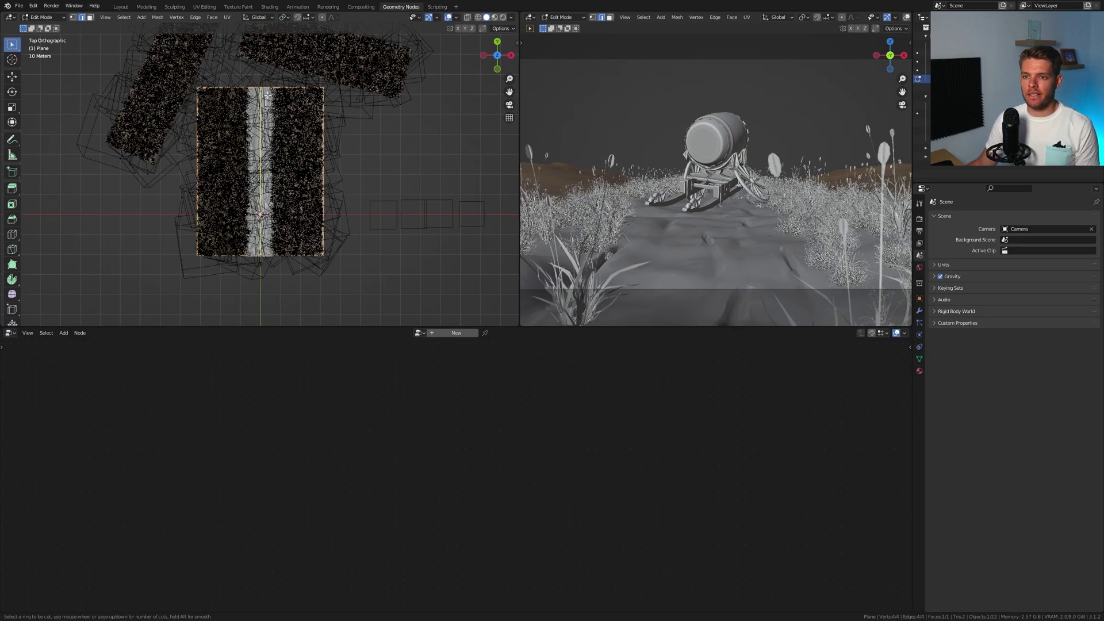
{"action": "scroll", "coordinate": [266, 95], "scroll_direction": "up", "scroll_amount": 1}
{"action": "left_click", "coordinate": [267, 95]}
{"action": "right_click", "coordinate": [266, 95]}
Step: Raise two of the plane's edges along Z to bend it, then return to Object Mode
{"action": "left_click", "coordinate": [201, 142]}
{"action": "left_click", "coordinate": [346, 214], "text": "shift"}
{"action": "middle_click_drag", "start_coordinate": [353, 230], "coordinate": [350, 163]}
{"action": "key", "text": "g"}
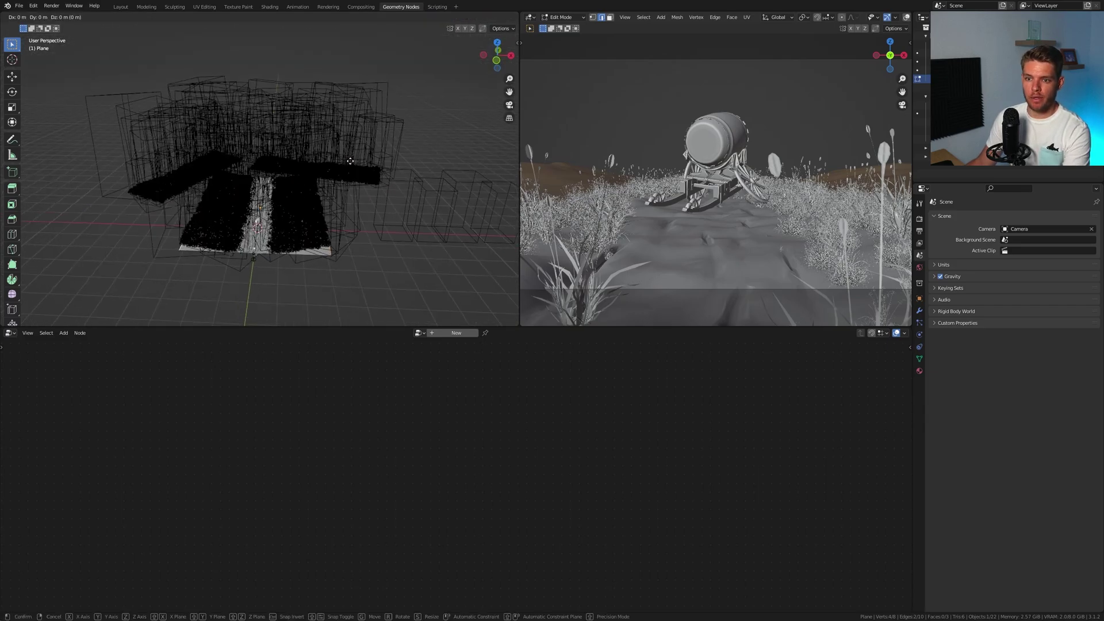
{"action": "key", "text": "z"}
{"action": "left_click", "coordinate": [350, 156]}
{"action": "key", "text": "Tab"}
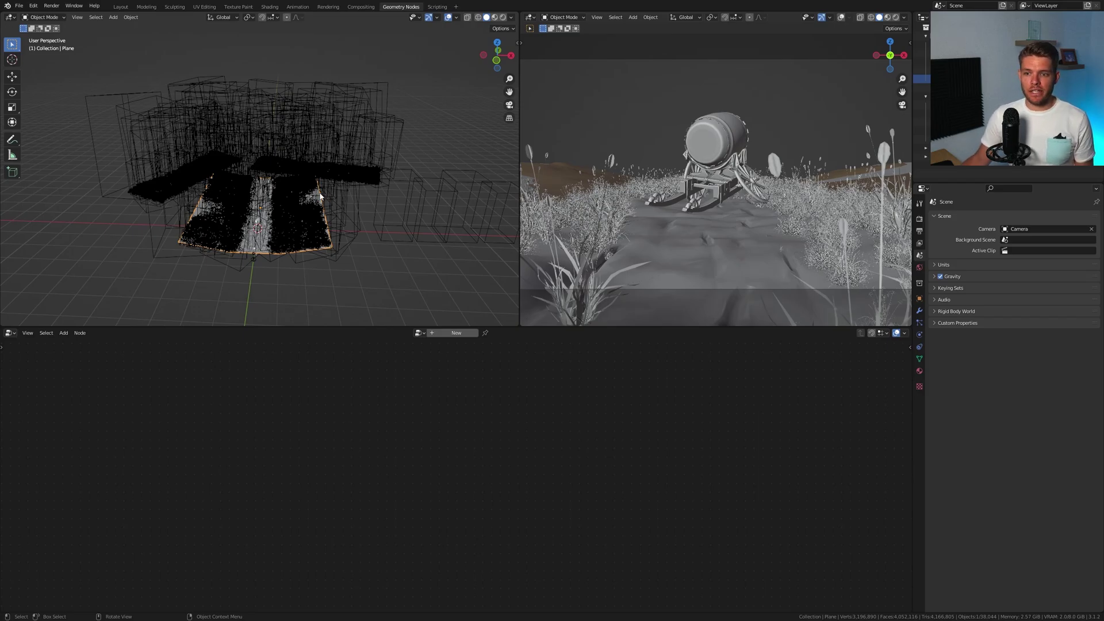
{"action": "scroll", "coordinate": [346, 214], "scroll_direction": "down", "scroll_amount": 1}
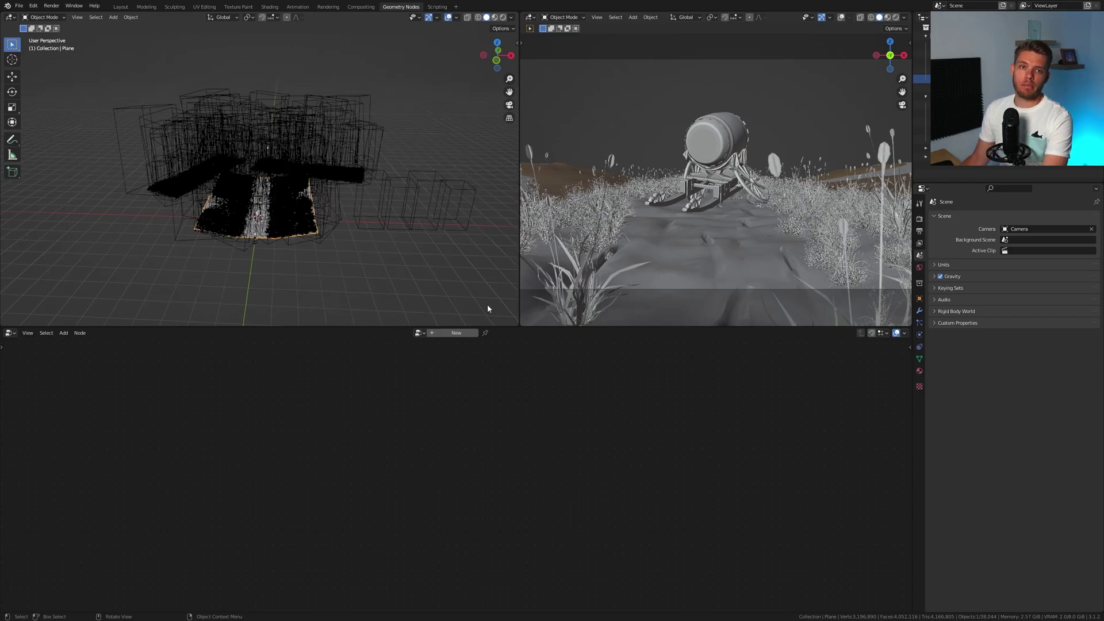
Step: Create a new geometry node tree and insert a Distribute Points on Faces node on its link
{"action": "left_click", "coordinate": [465, 334]}
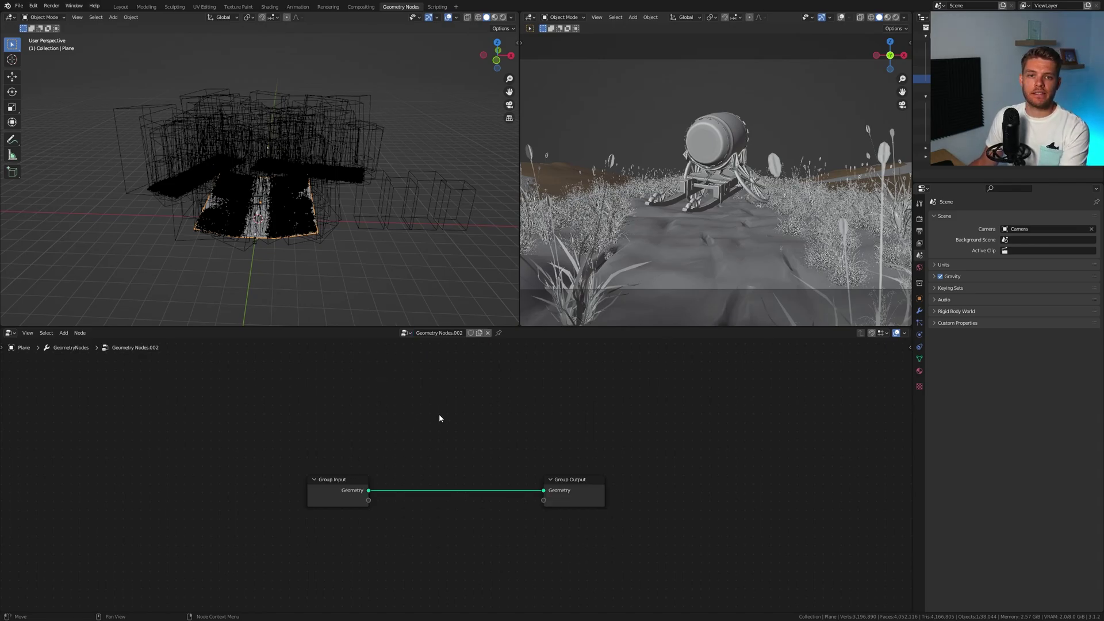
{"action": "key", "text": "shift+a"}
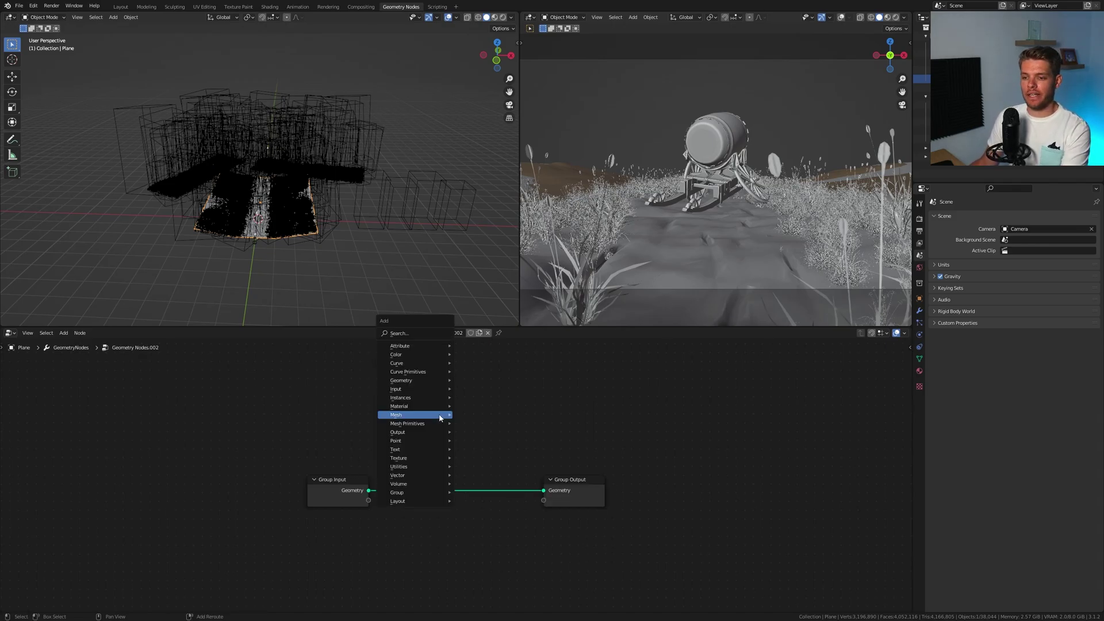
{"action": "left_click", "coordinate": [434, 334]}
{"action": "type", "text": "dis"}
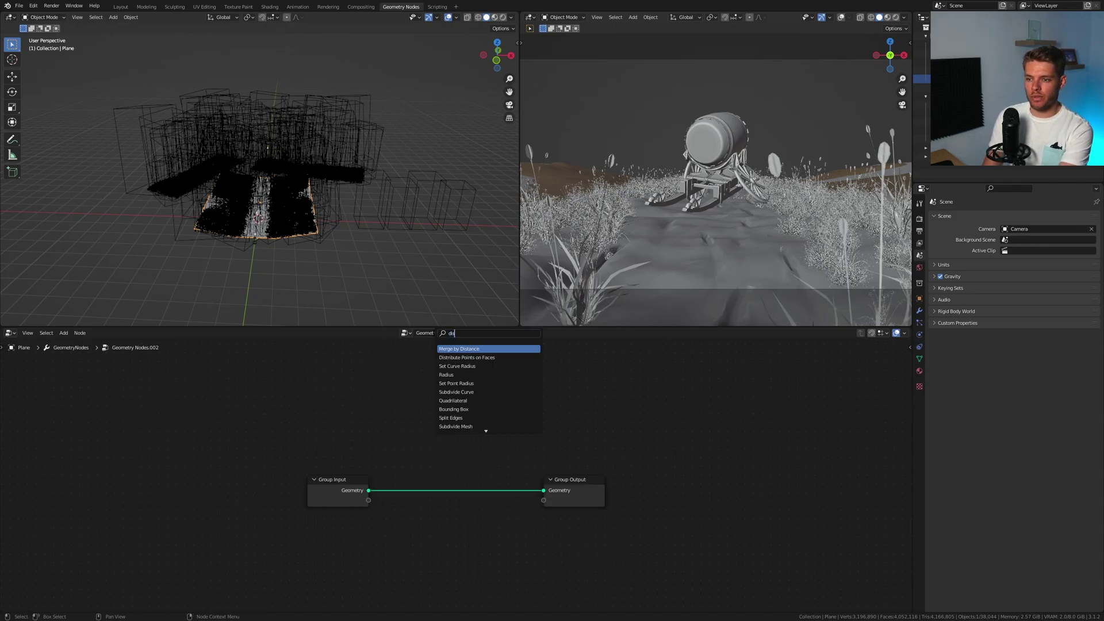
{"action": "key", "text": "Down"}
{"action": "key", "text": "Return"}
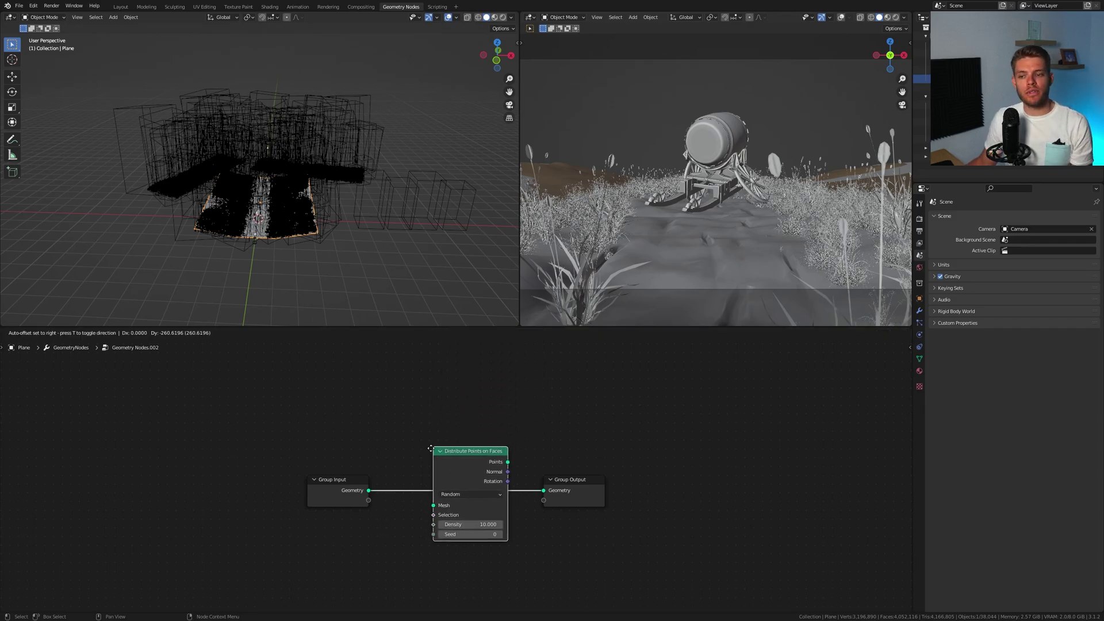
{"action": "left_click", "coordinate": [396, 434]}
Step: Set the point distribution Density to 0.2 and move the Group Output node right
{"action": "key", "text": "KP_Divide"}
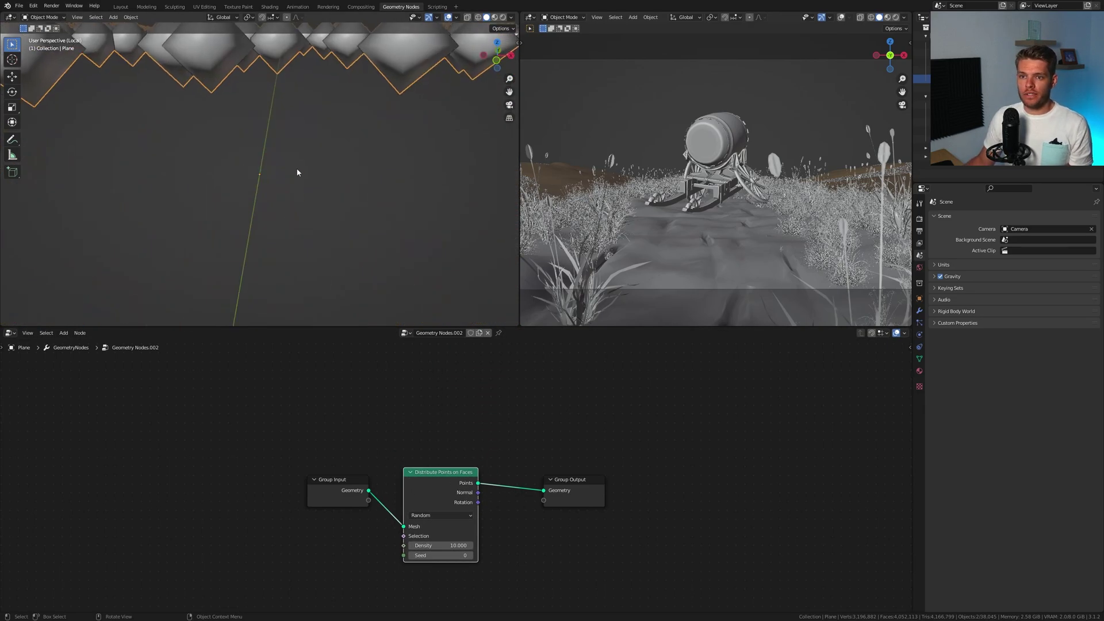
{"action": "scroll", "coordinate": [298, 160], "scroll_direction": "down", "scroll_amount": 6}
{"action": "scroll", "coordinate": [348, 236], "scroll_direction": "down", "scroll_amount": 2}
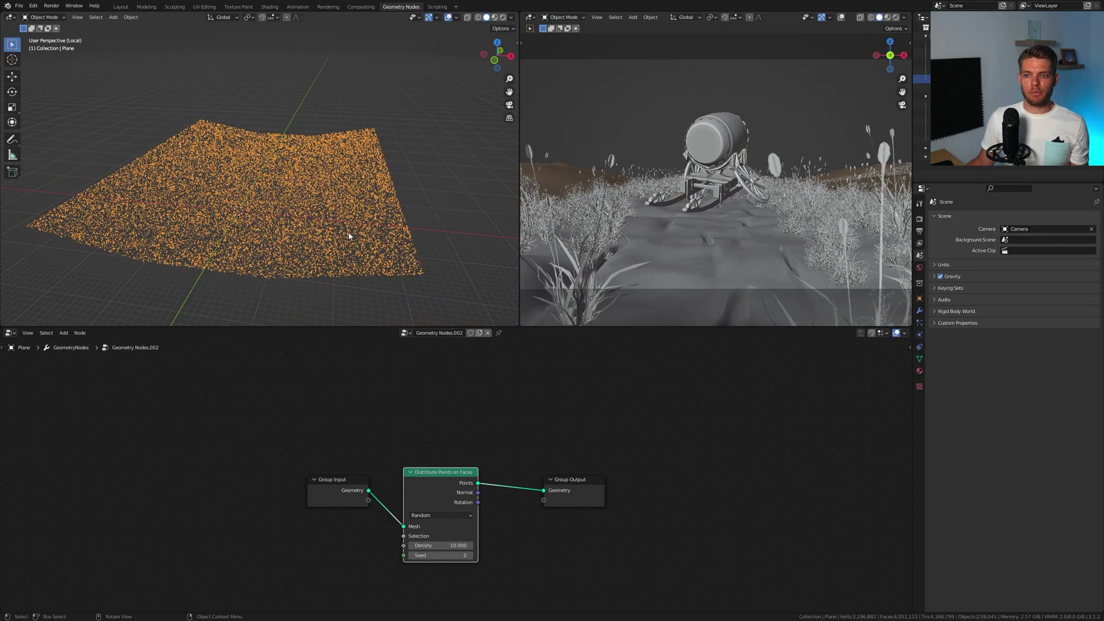
{"action": "double_click", "coordinate": [456, 543]}
{"action": "type", "text": "0.2"}
{"action": "key", "text": "Return"}
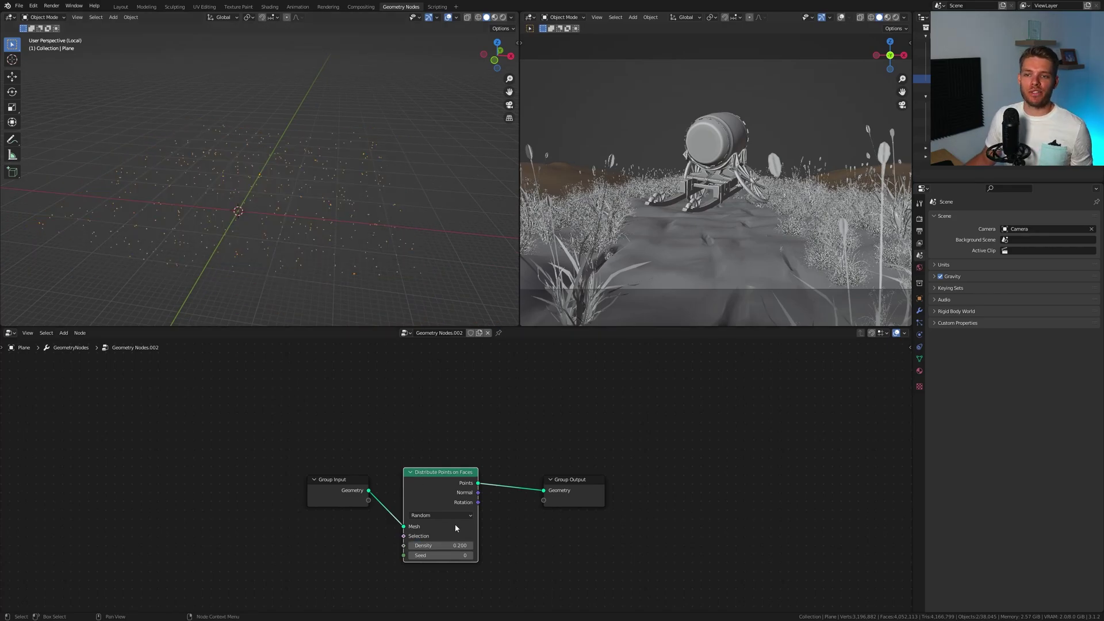
{"action": "left_click_drag", "start_coordinate": [577, 487], "coordinate": [674, 479]}
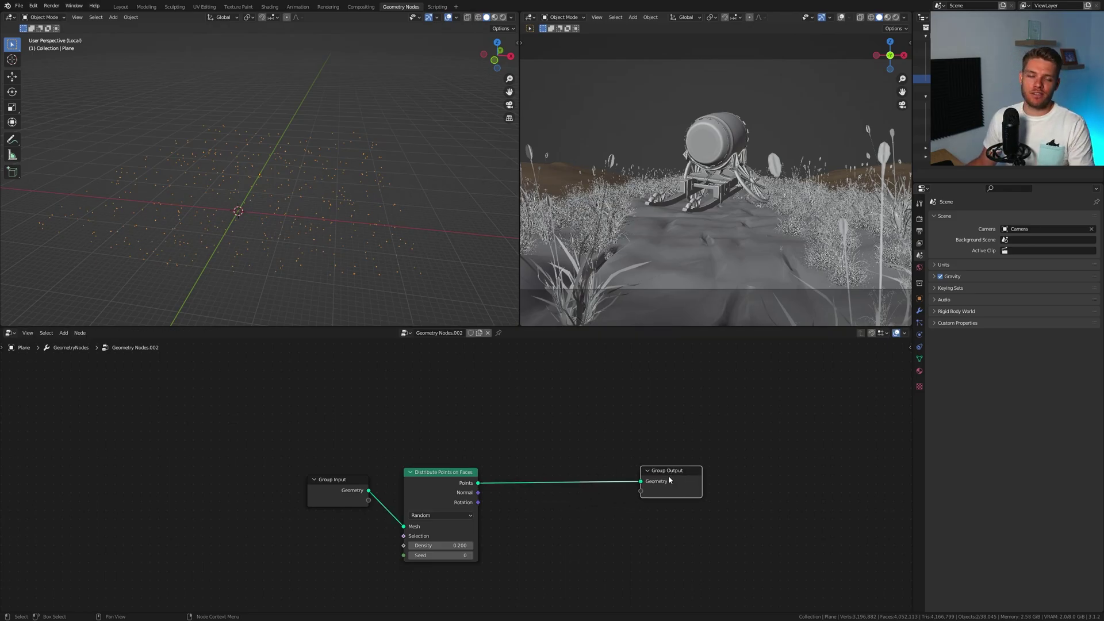
{"action": "key", "text": "shift+a"}
Step: Insert an Instance on Points node after the point distribution and rearrange the nodes
{"action": "type", "text": "instance"}
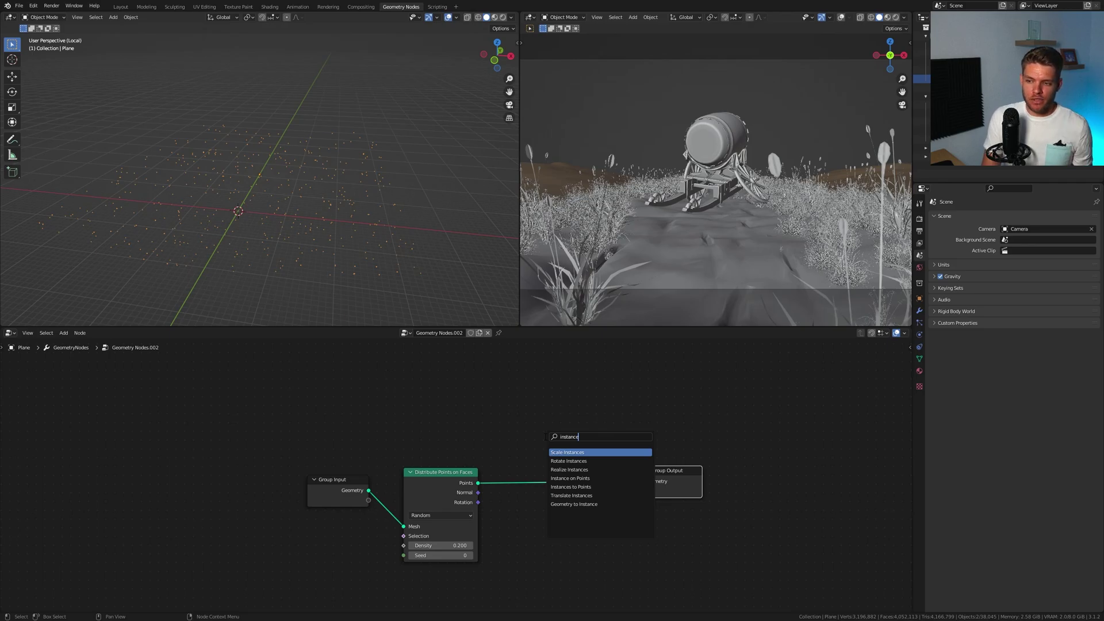
{"action": "key", "text": "Down"}
{"action": "key", "text": "Down"}
{"action": "key", "text": "Down"}
{"action": "key", "text": "Down"}
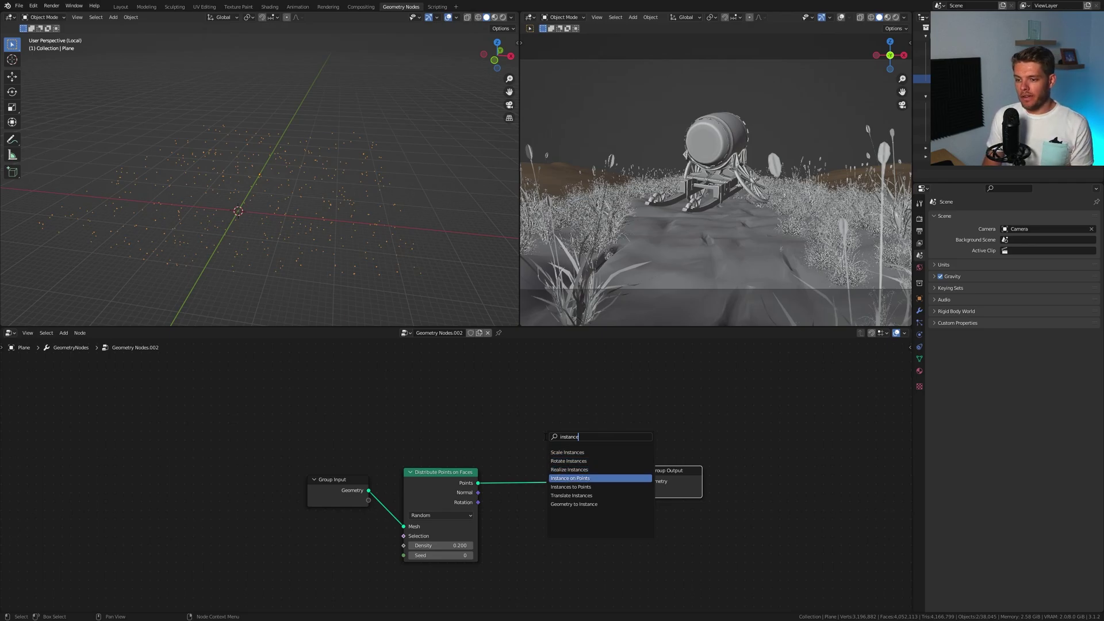
{"action": "key", "text": "BackSpace"}
{"action": "key", "text": "BackSpace"}
{"action": "key", "text": "BackSpace"}
{"action": "key", "text": "BackSpace"}
{"action": "key", "text": "BackSpace"}
{"action": "type", "text": "tance"}
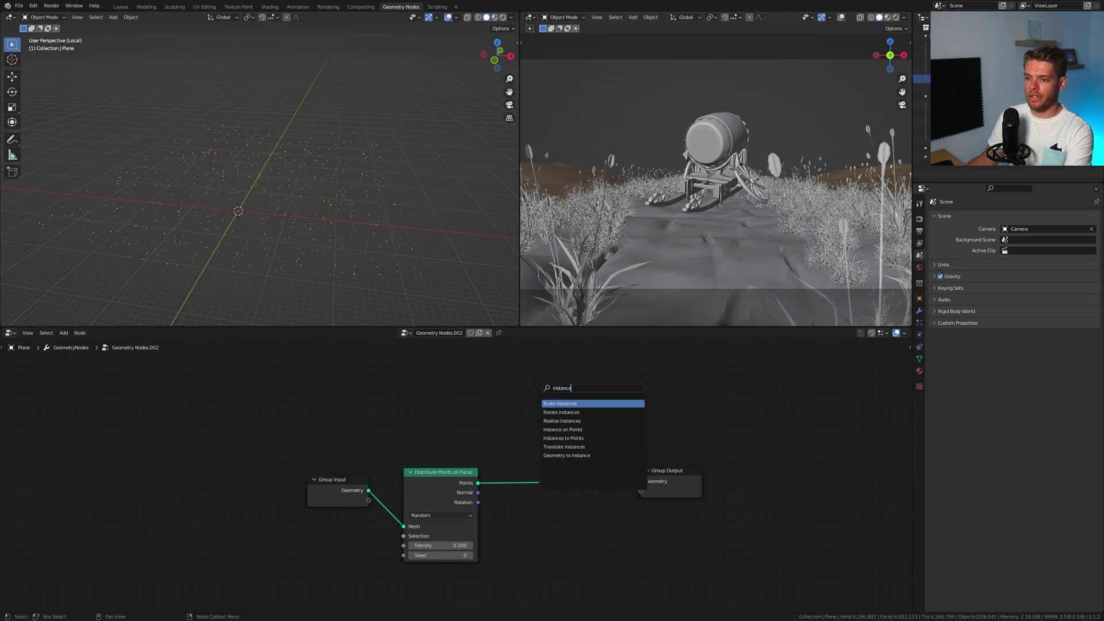
{"action": "key", "text": "Down"}
{"action": "key", "text": "Down"}
{"action": "key", "text": "Down"}
{"action": "key", "text": "Down"}
{"action": "key", "text": "Return"}
{"action": "left_click", "coordinate": [569, 464]}
{"action": "left_click_drag", "start_coordinate": [570, 463], "coordinate": [581, 426]}
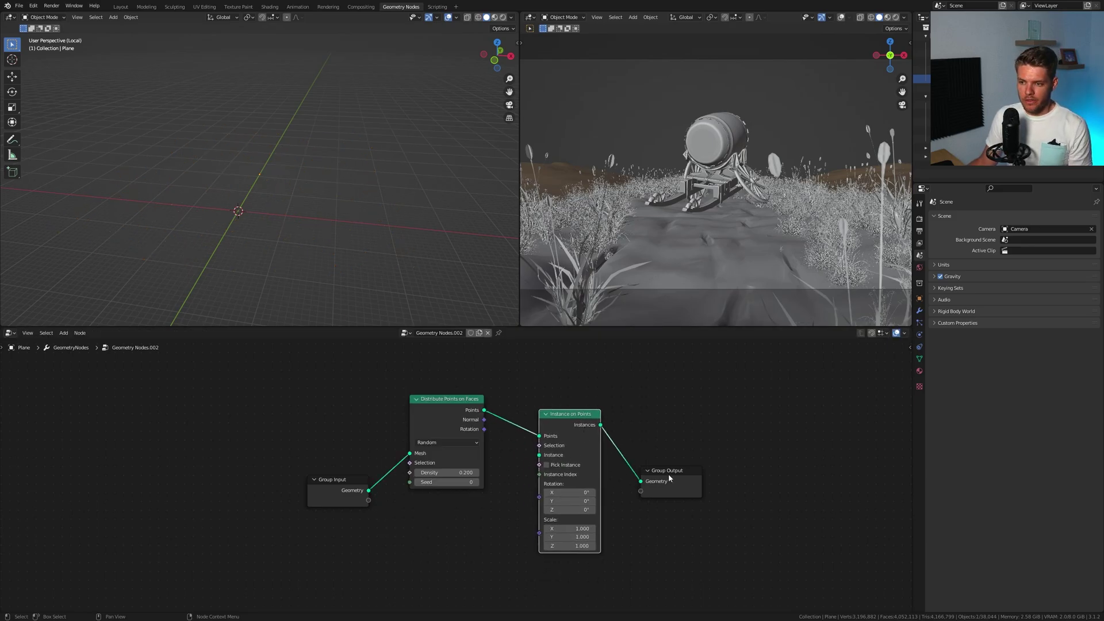
{"action": "left_click_drag", "start_coordinate": [671, 472], "coordinate": [717, 449]}
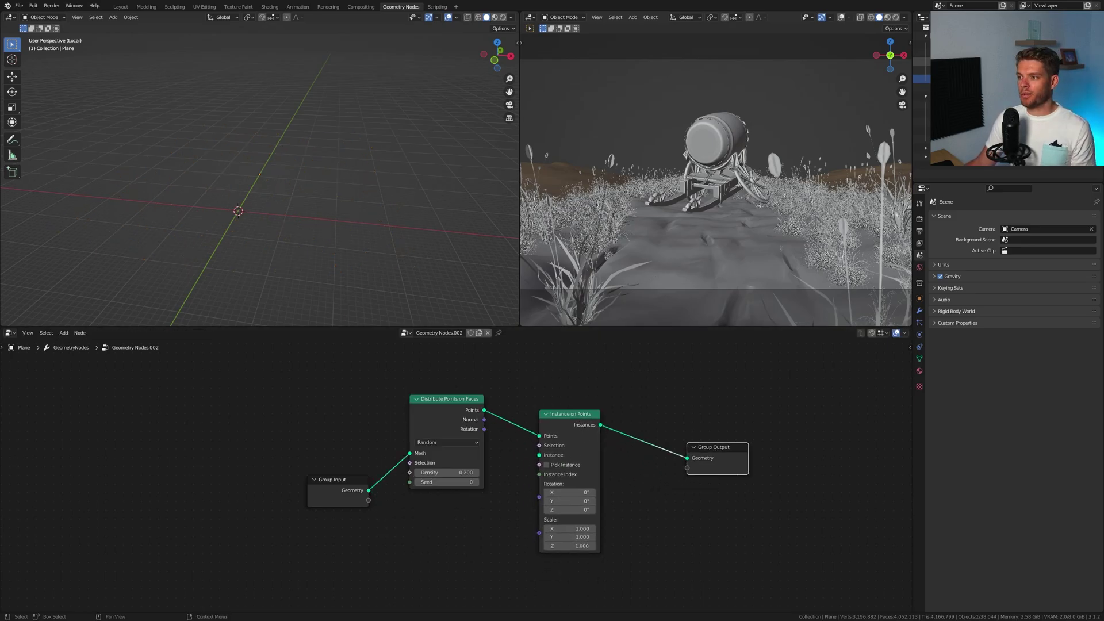
Step: Feed the Mist object into the Instance socket and set the instance X rotation to 90°
{"action": "left_click_drag", "start_coordinate": [921, 60], "coordinate": [549, 427]}
{"action": "scroll", "coordinate": [488, 555], "scroll_direction": "up", "scroll_amount": 3}
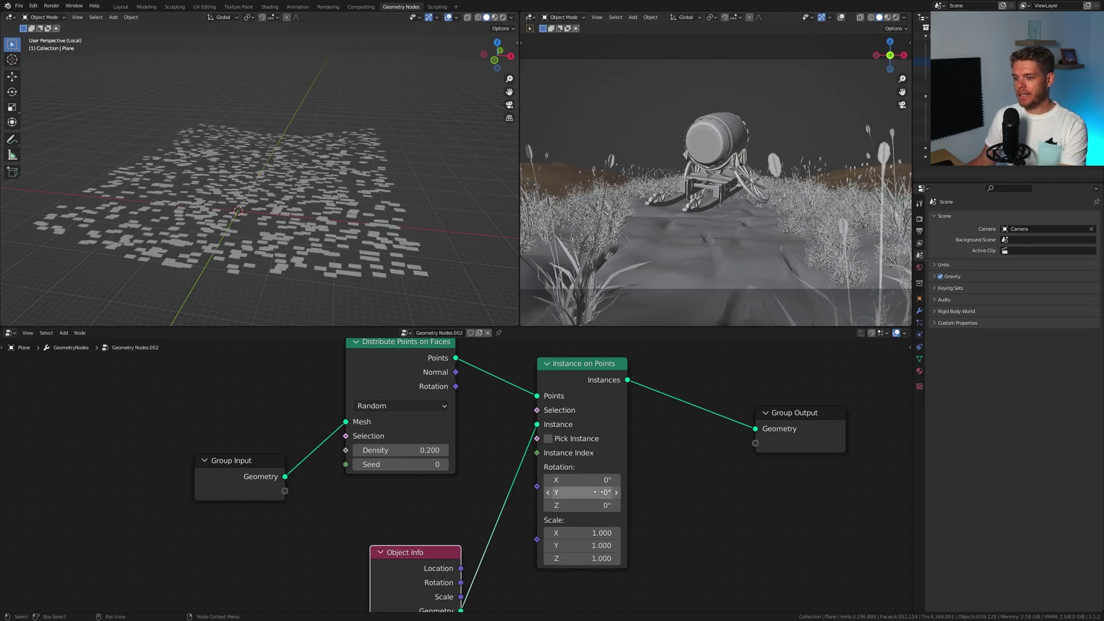
{"action": "middle_click_drag", "start_coordinate": [322, 230], "coordinate": [348, 223]}
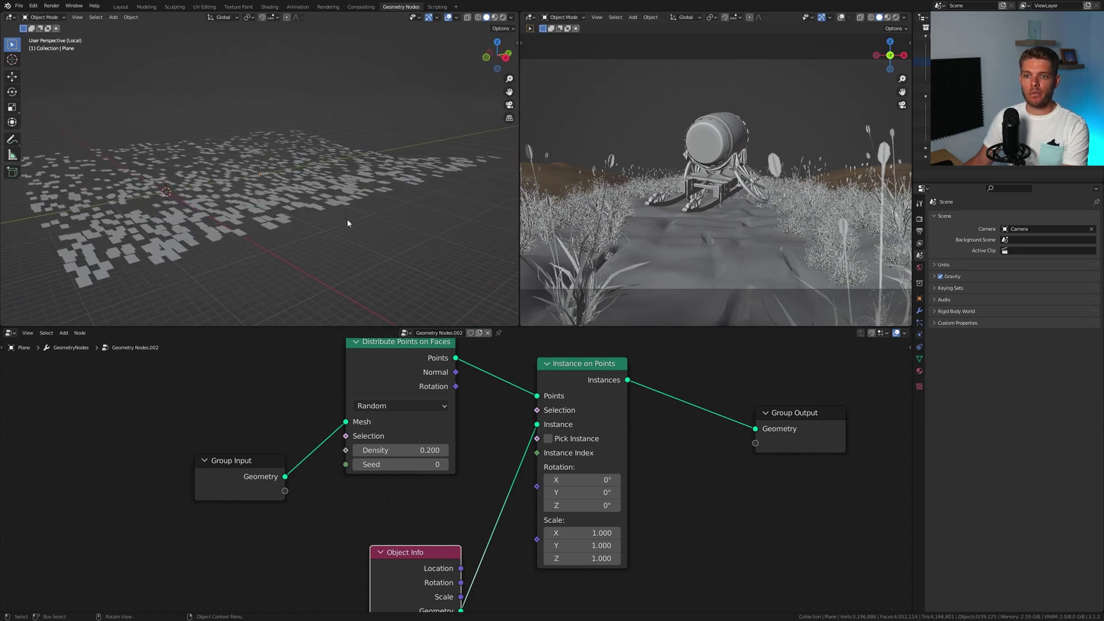
{"action": "left_click", "coordinate": [575, 480]}
{"action": "type", "text": "90"}
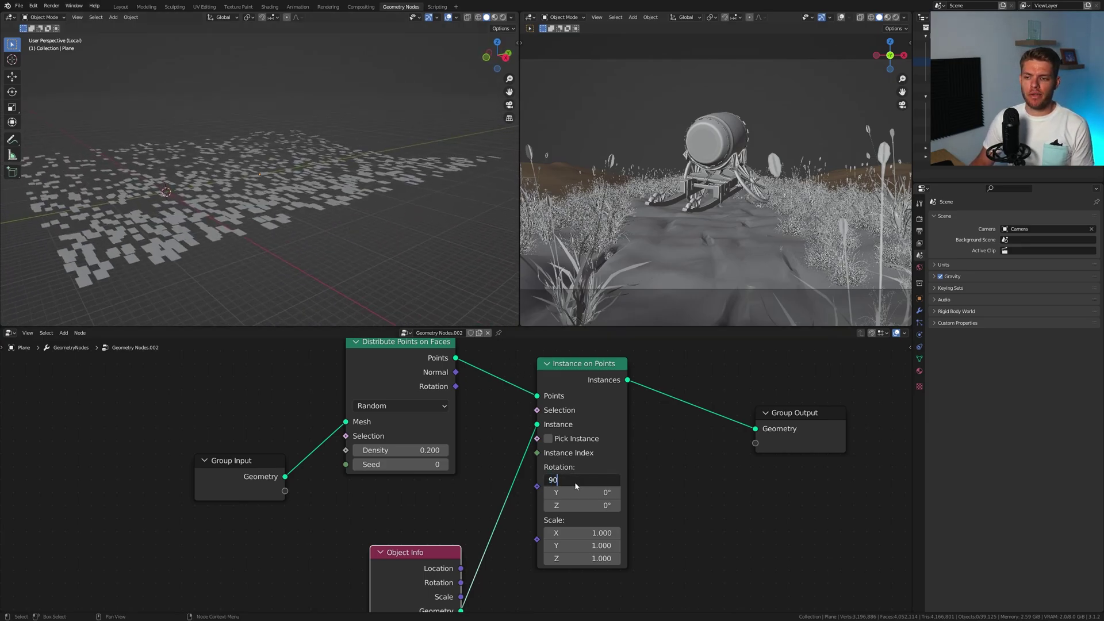
{"action": "key", "text": "Return"}
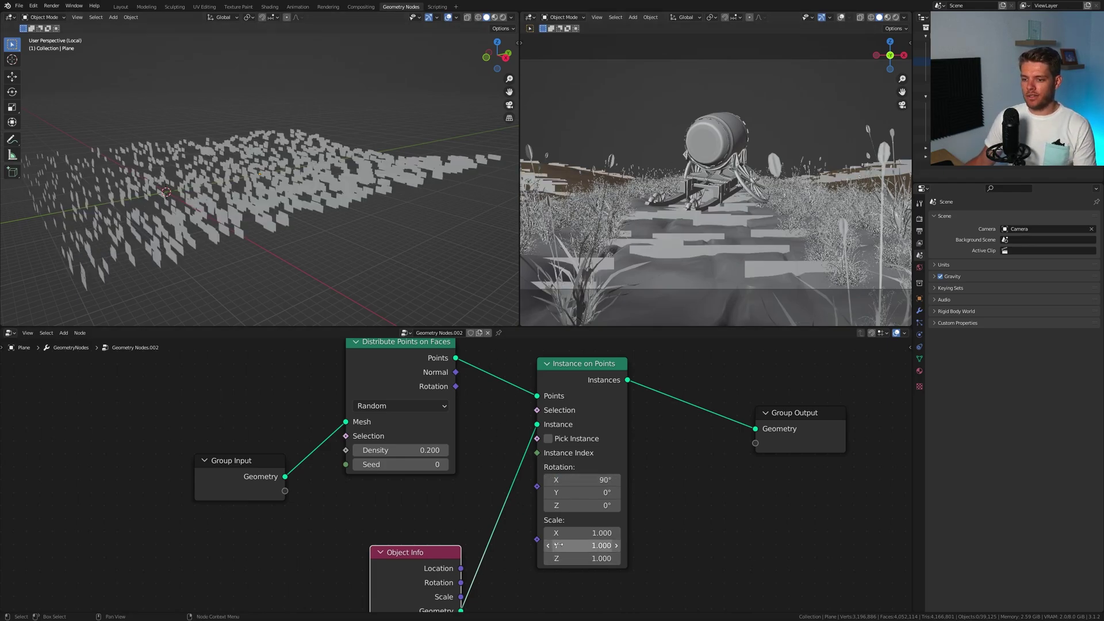
Step: Drive the instance Scale with a Random Value node ranging from Min 1 to Max 8
{"action": "scroll", "coordinate": [609, 435], "scroll_direction": "down", "scroll_amount": 3}
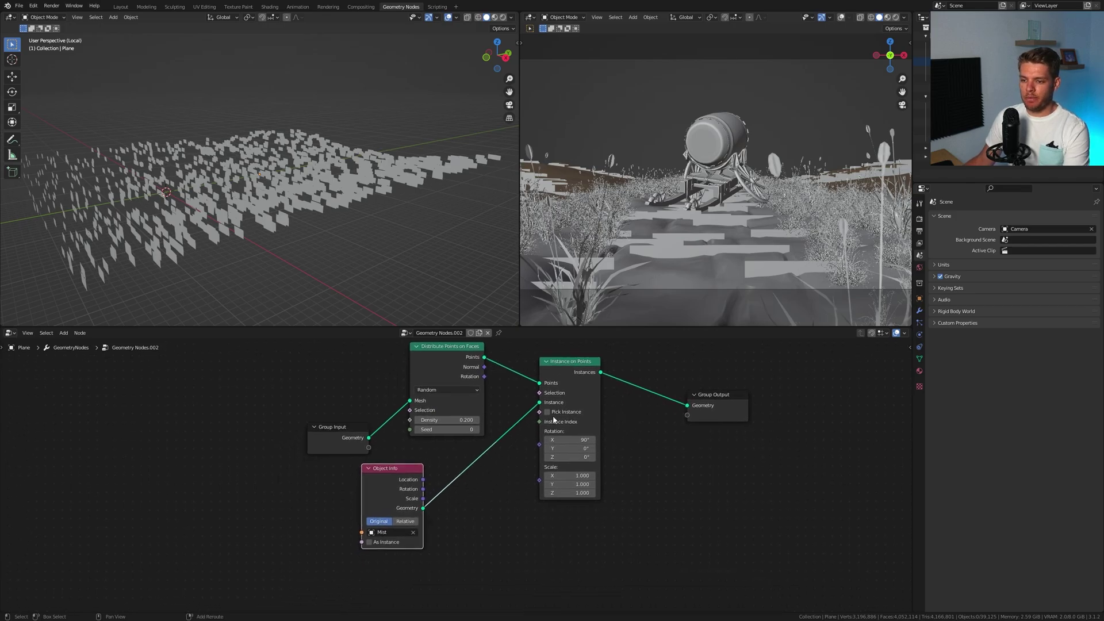
{"action": "left_click_drag", "start_coordinate": [539, 421], "coordinate": [469, 402]}
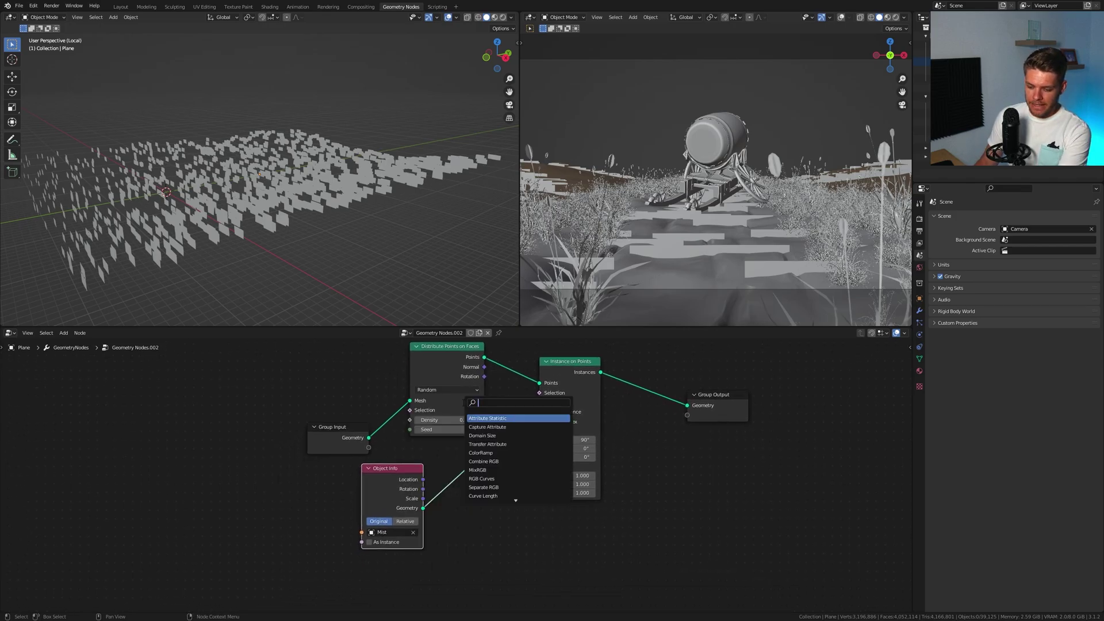
{"action": "type", "text": "random"}
{"action": "key", "text": "Return"}
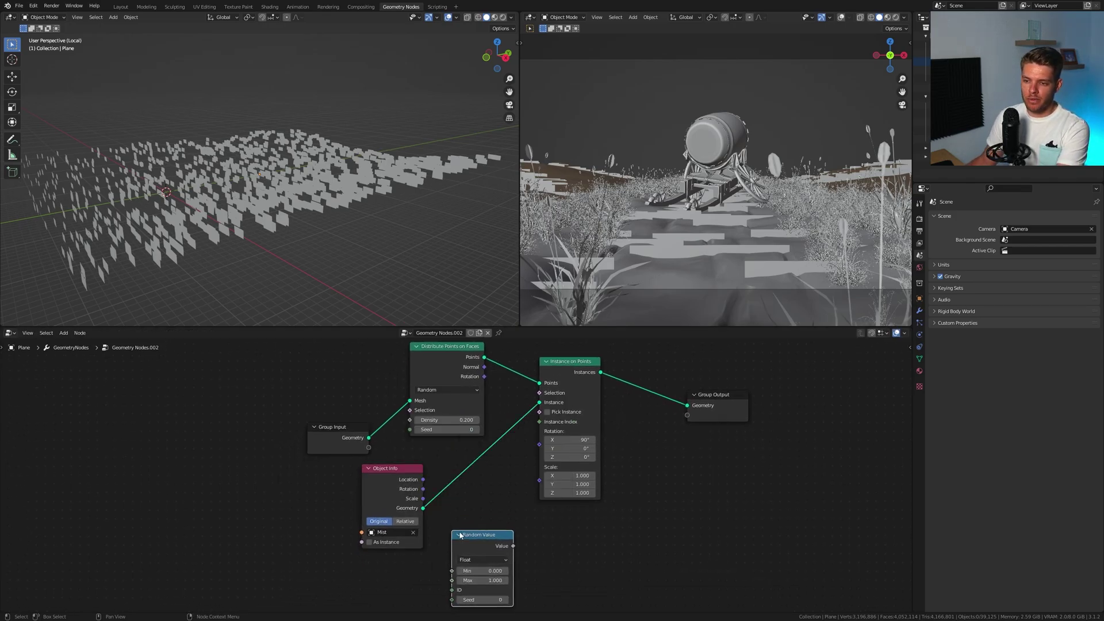
{"action": "left_click_drag", "start_coordinate": [513, 546], "coordinate": [541, 477]}
{"action": "double_click", "coordinate": [476, 570]}
{"action": "type", "text": "1"}
{"action": "key", "text": "Return"}
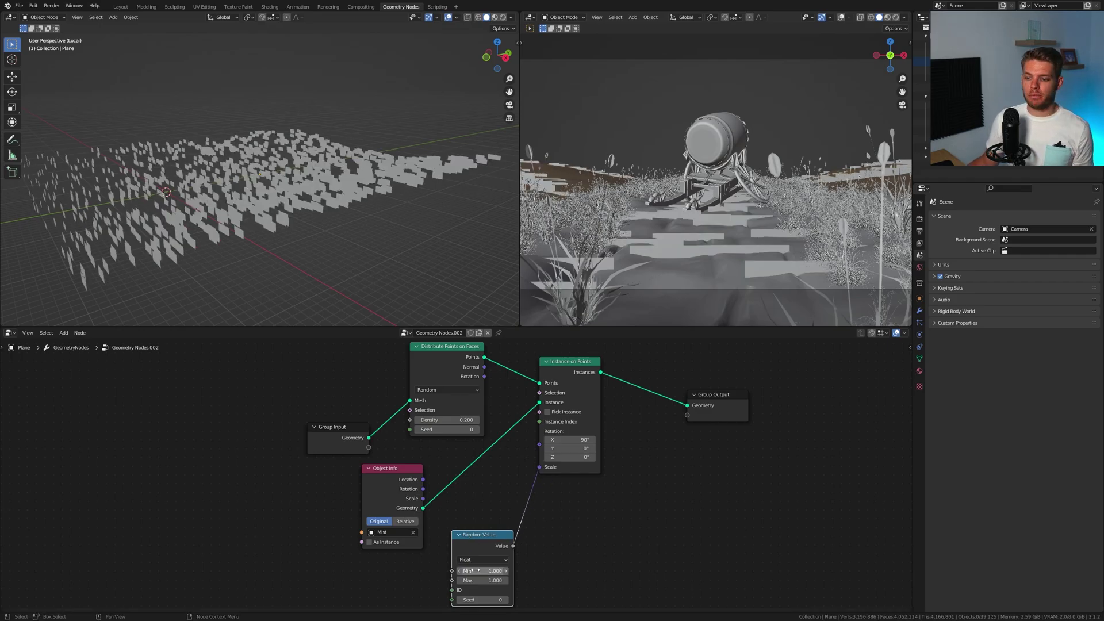
{"action": "double_click", "coordinate": [481, 580]}
{"action": "type", "text": "8"}
{"action": "key", "text": "Return"}
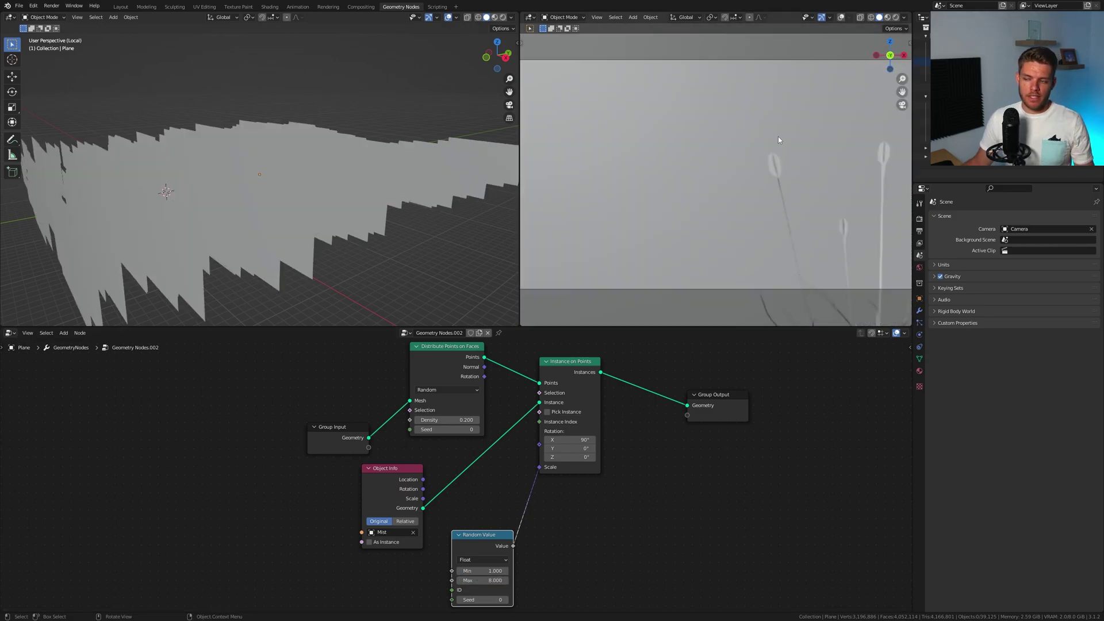
Step: Switch the right viewport to Rendered shading from the Z pie menu
{"action": "key", "text": "z"}
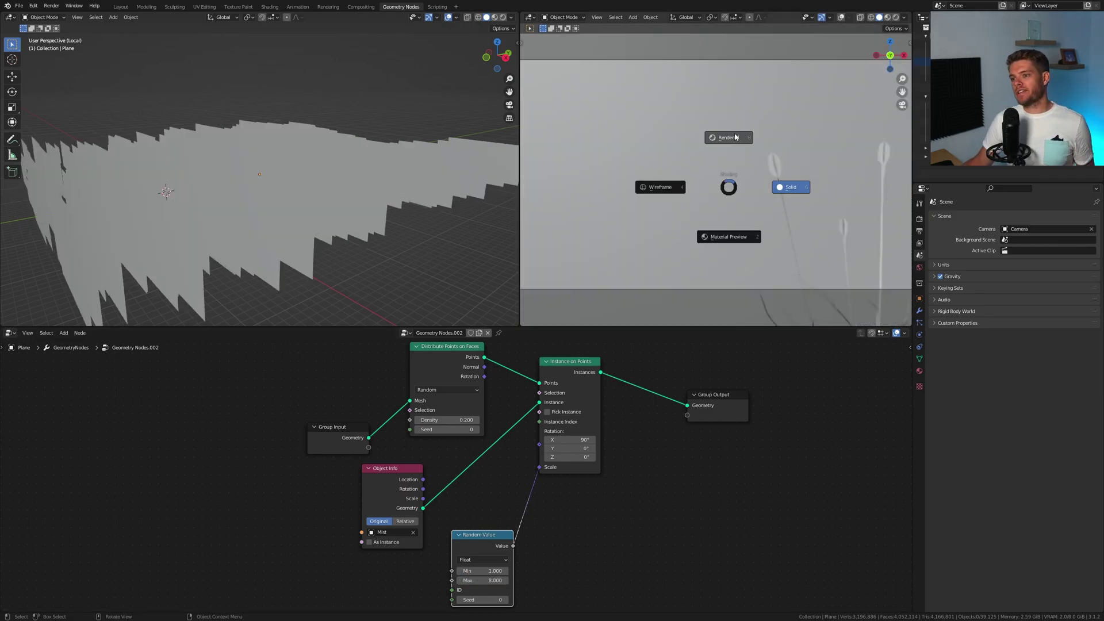
{"action": "left_click", "coordinate": [727, 138]}
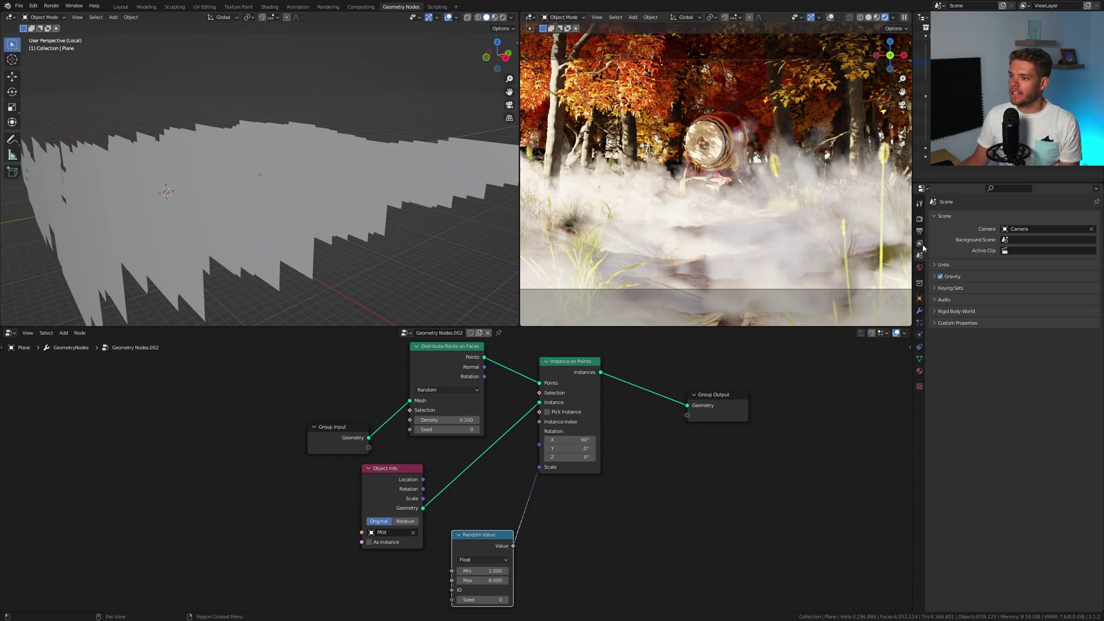
Step: Set the Transparent max bounces under Render Properties > Light Paths to 100
{"action": "left_click", "coordinate": [920, 219]}
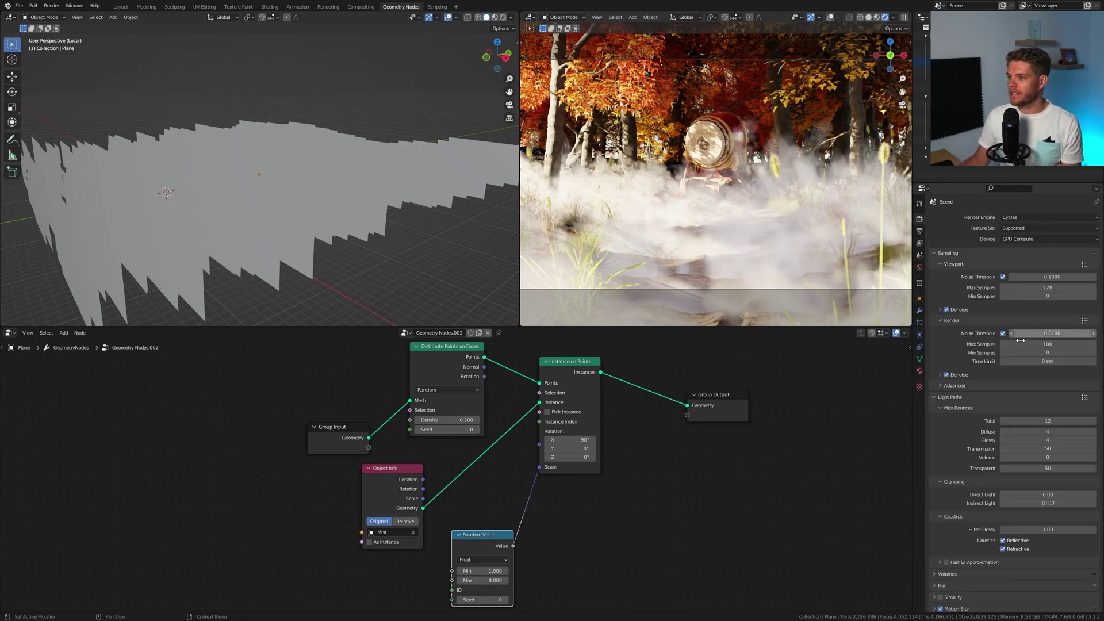
{"action": "scroll", "coordinate": [1037, 416], "scroll_direction": "down", "scroll_amount": 3}
{"action": "scroll", "coordinate": [1039, 416], "scroll_direction": "down", "scroll_amount": 1}
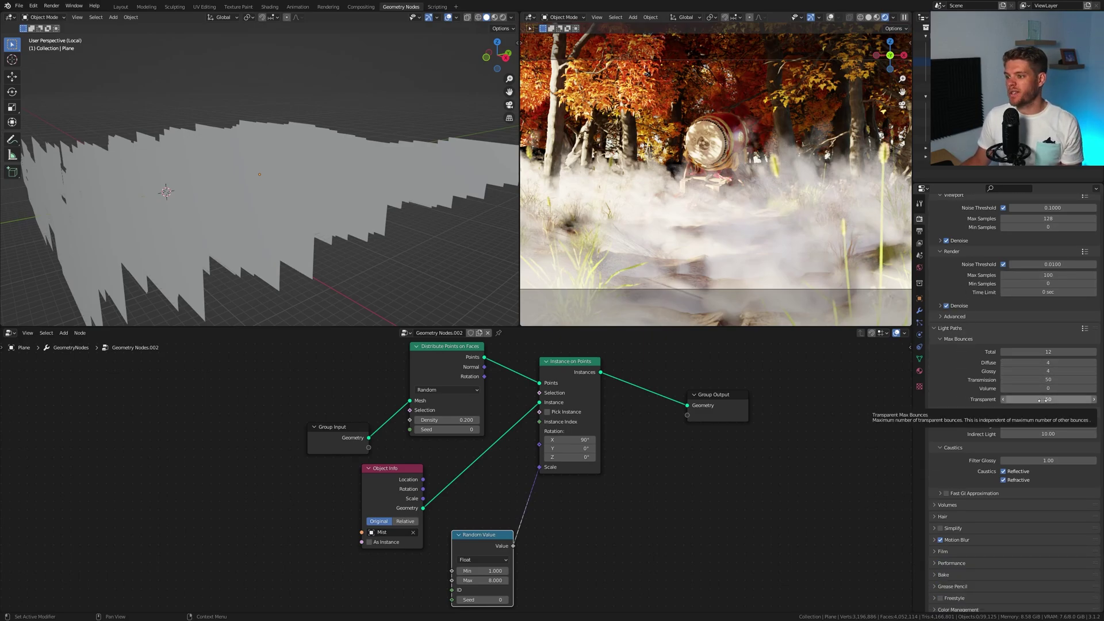
{"action": "left_click_drag", "start_coordinate": [1042, 399], "coordinate": [1018, 399]}
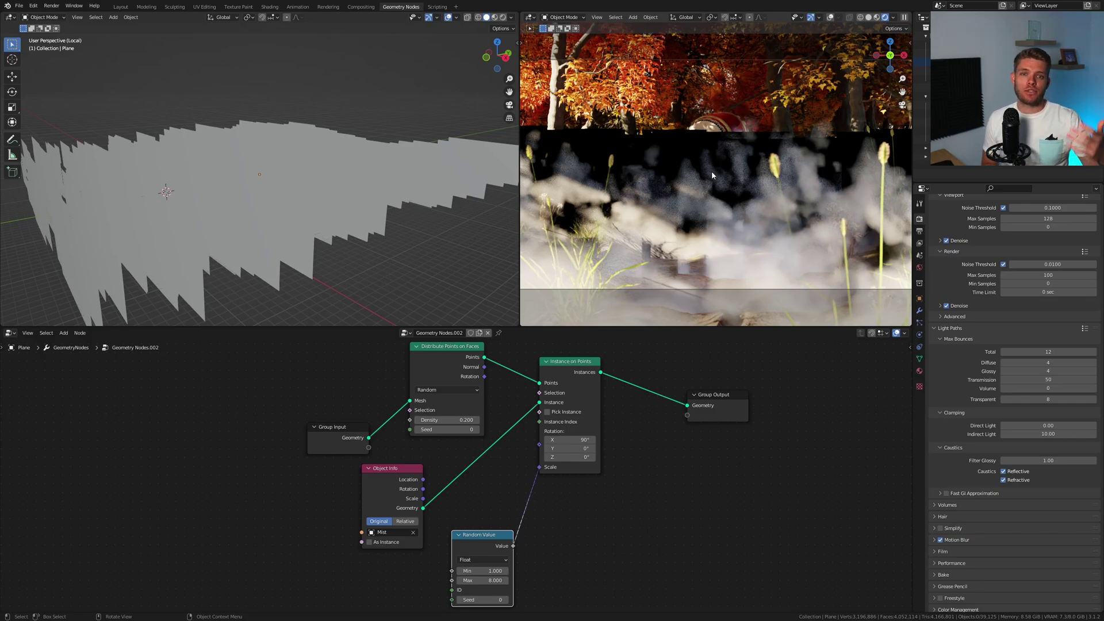
{"action": "left_click", "coordinate": [1064, 399]}
{"action": "type", "text": "50"}
{"action": "key", "text": "Return"}
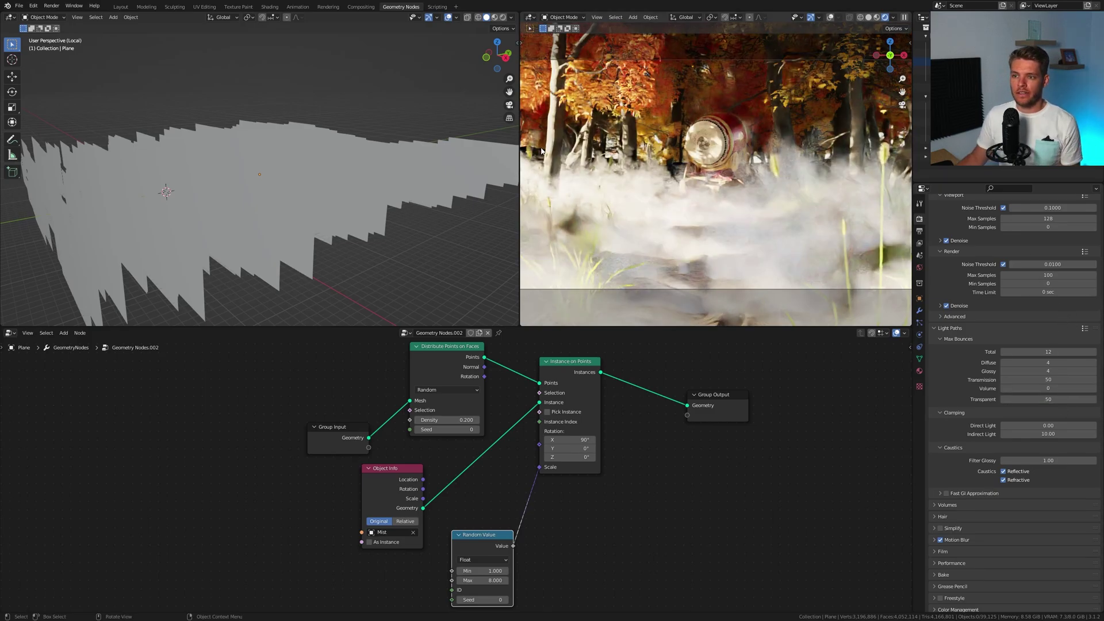
{"action": "left_click", "coordinate": [1061, 399]}
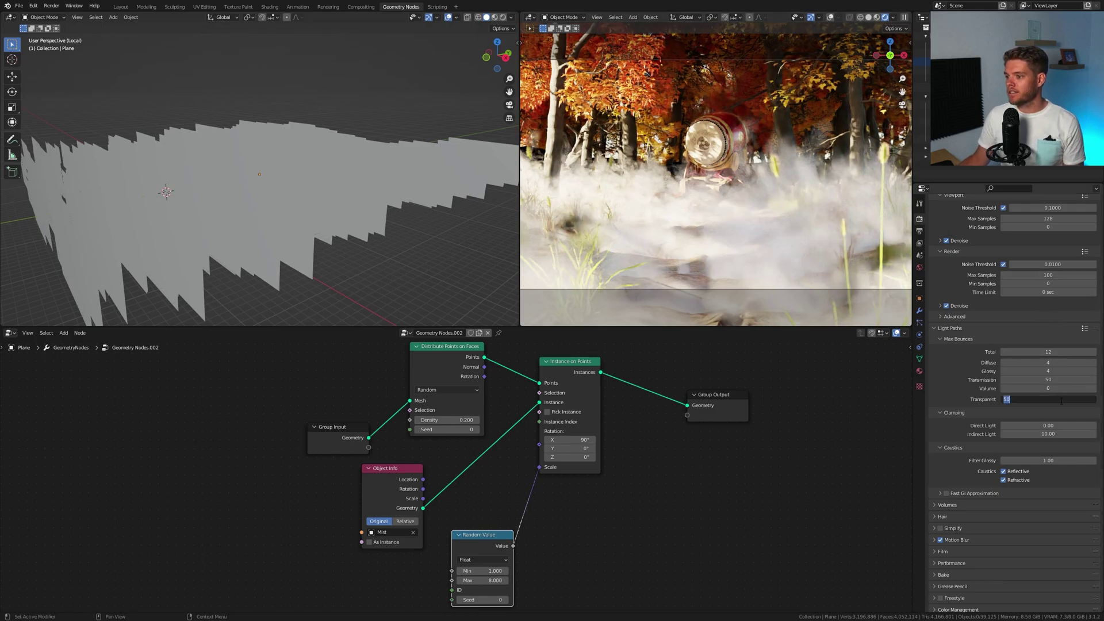
{"action": "type", "text": "100"}
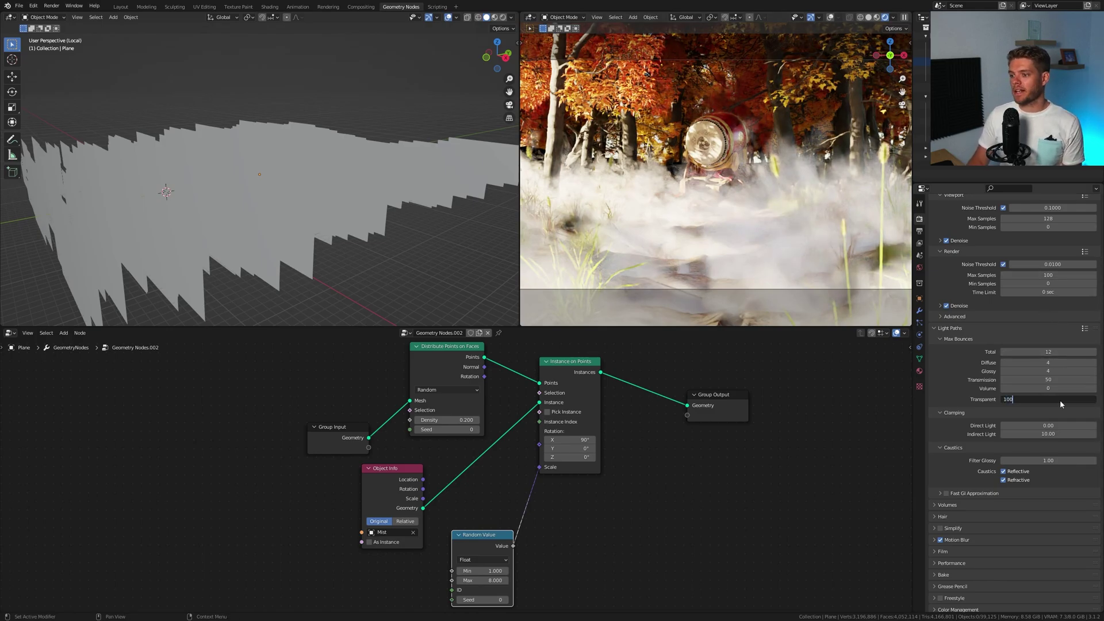
{"action": "key", "text": "Return"}
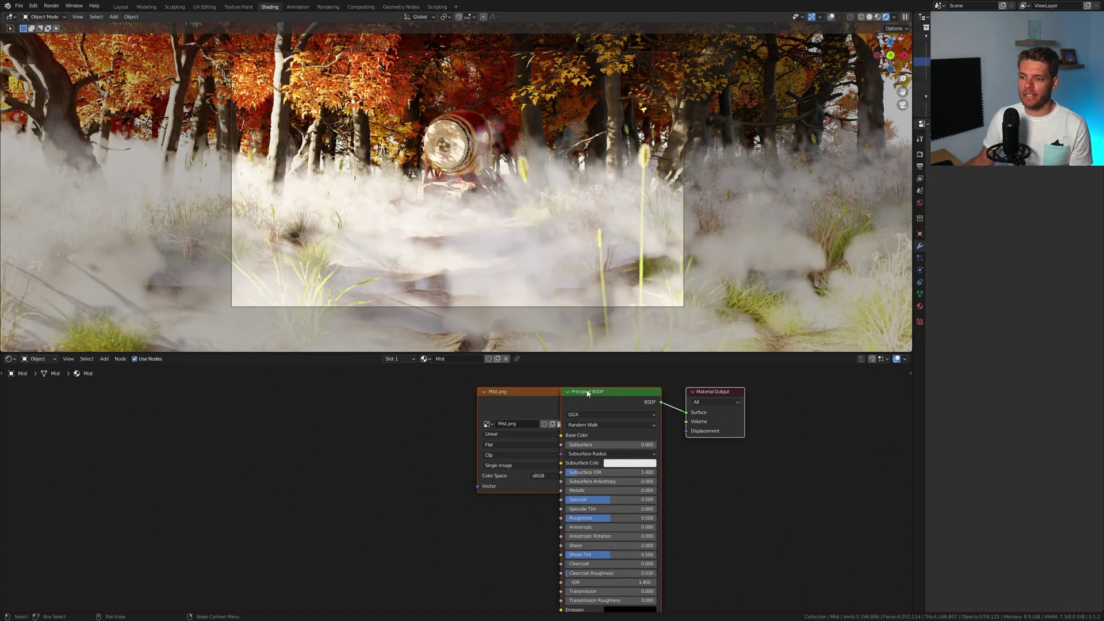
Step: Move the Mist.png node aside and drop a MixRGB node onto its Alpha-to-BSDF link
{"action": "left_click_drag", "start_coordinate": [517, 391], "coordinate": [324, 414]}
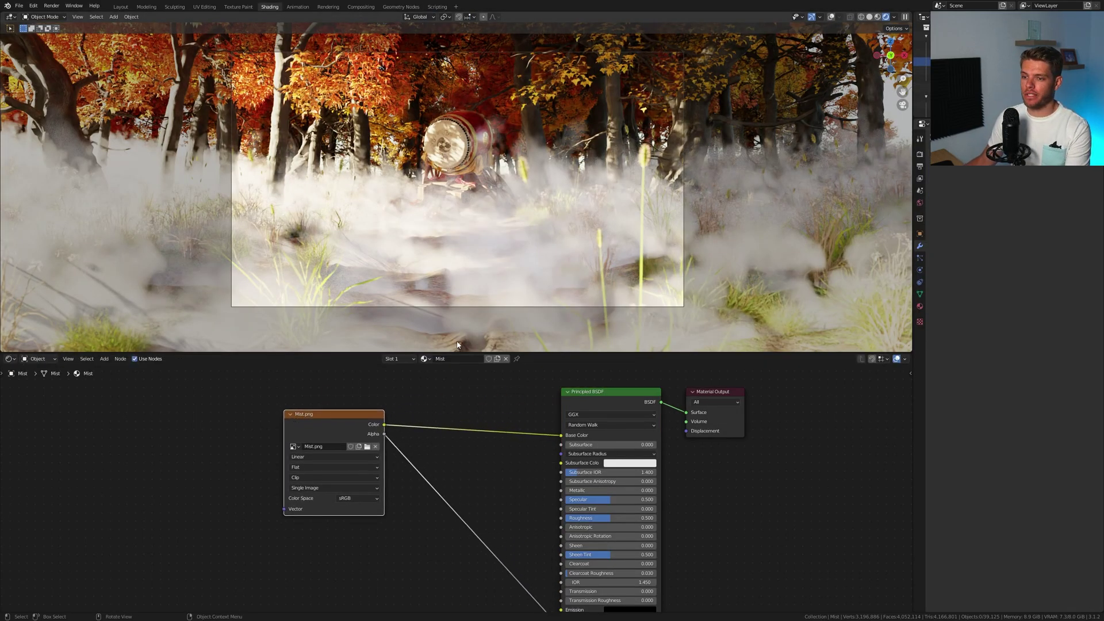
{"action": "left_click_drag", "start_coordinate": [459, 353], "coordinate": [460, 319]}
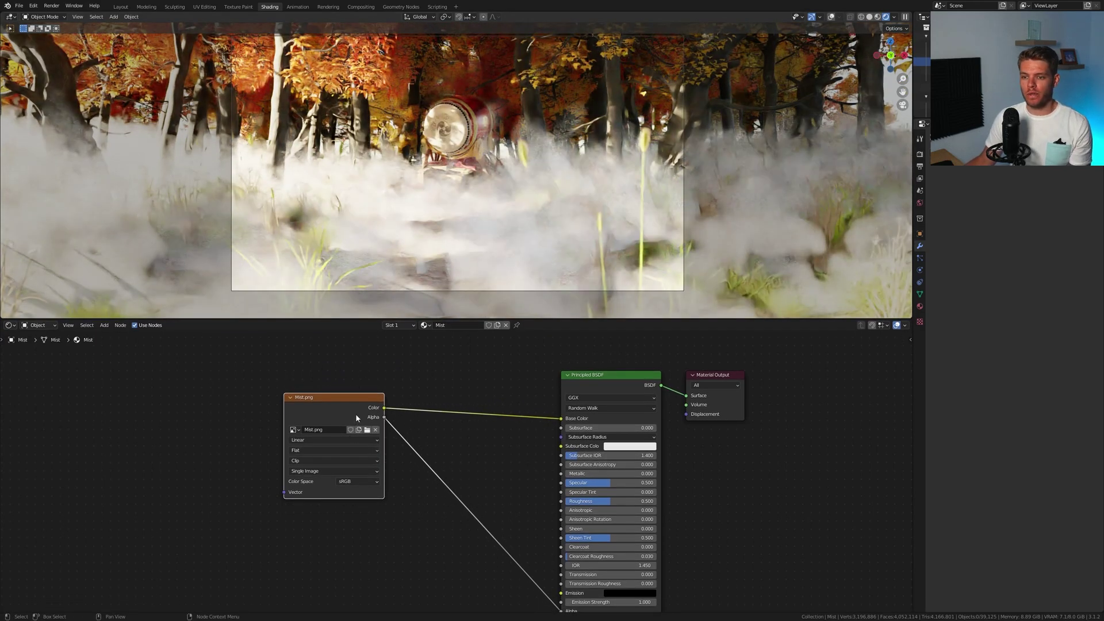
{"action": "scroll", "coordinate": [458, 424], "scroll_direction": "down", "scroll_amount": 3}
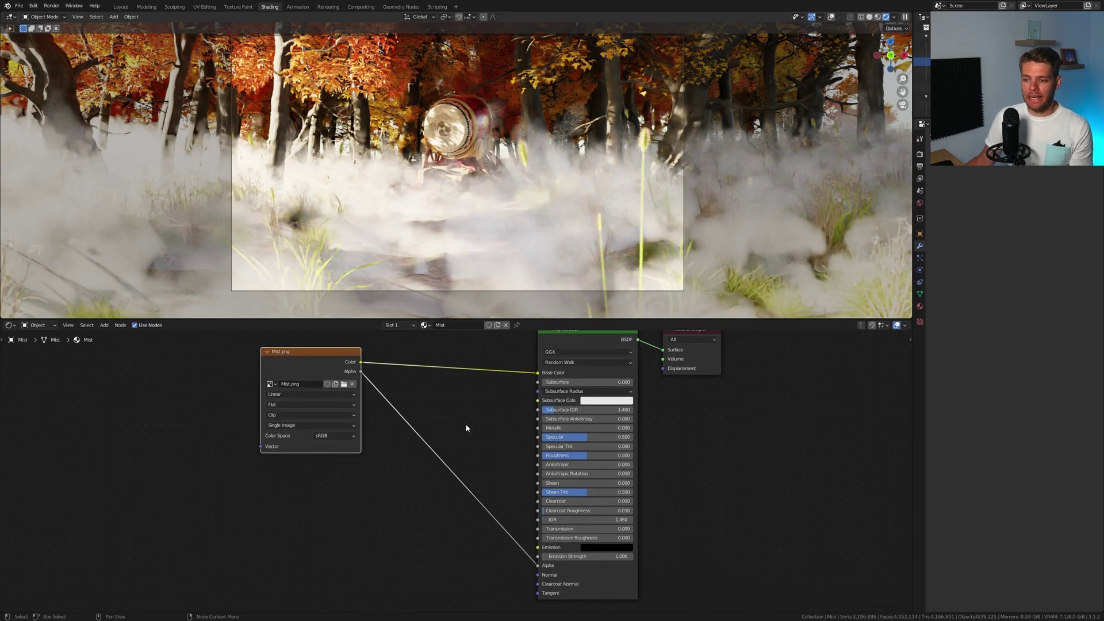
{"action": "key", "text": "shift+a"}
{"action": "left_click", "coordinate": [481, 454]}
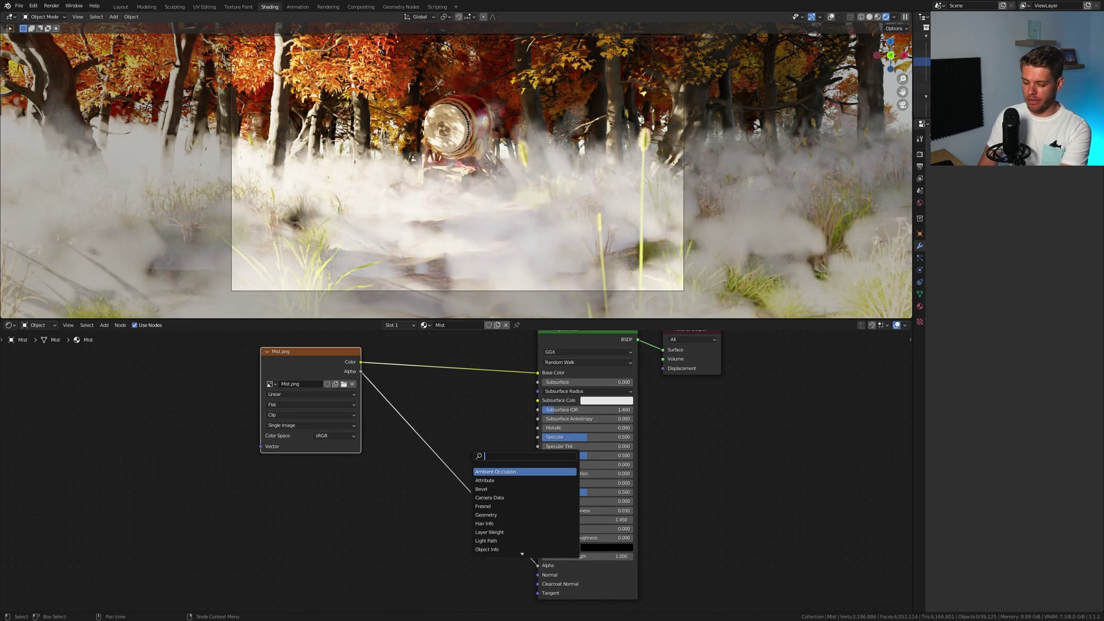
{"action": "type", "text": "rgb"}
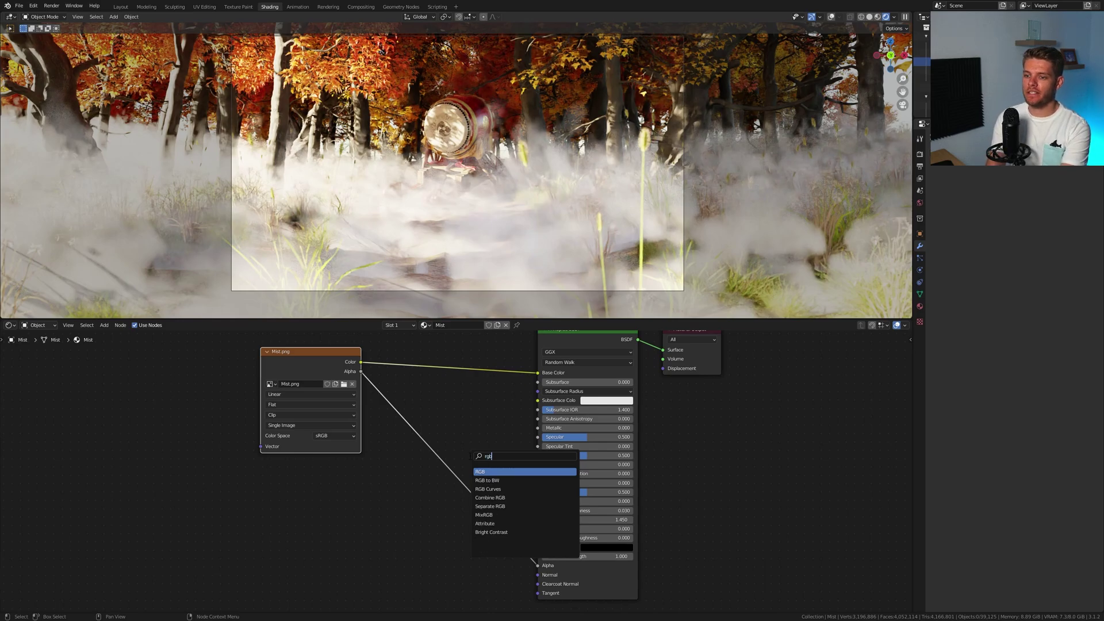
{"action": "key", "text": "Down"}
{"action": "key", "text": "Down"}
{"action": "key", "text": "Down"}
{"action": "key", "text": "Down"}
{"action": "key", "text": "Down"}
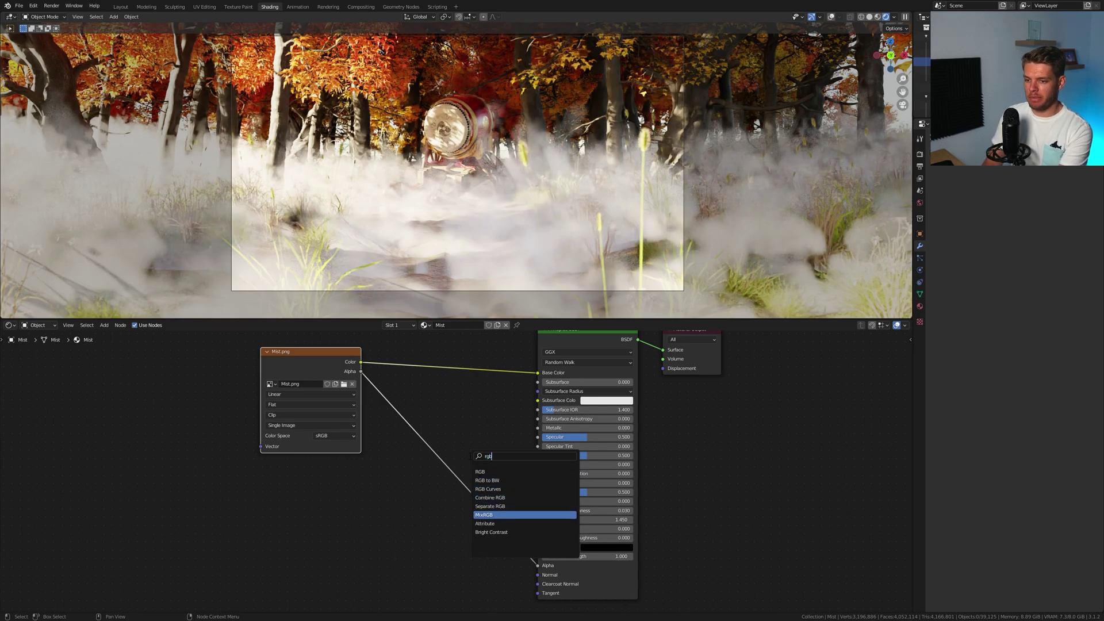
{"action": "key", "text": "Return"}
{"action": "left_click", "coordinate": [470, 455]}
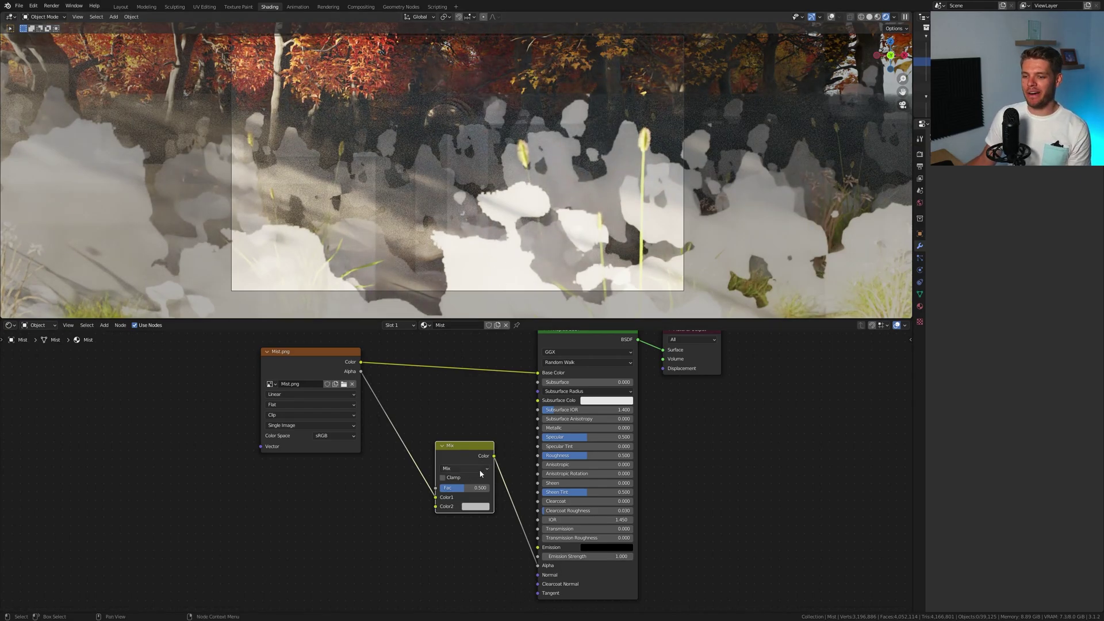
Step: Set the Mix node's Color2 to black and its Fac to 0.9
{"action": "left_click", "coordinate": [473, 506]}
{"action": "left_click_drag", "start_coordinate": [540, 404], "coordinate": [535, 452]}
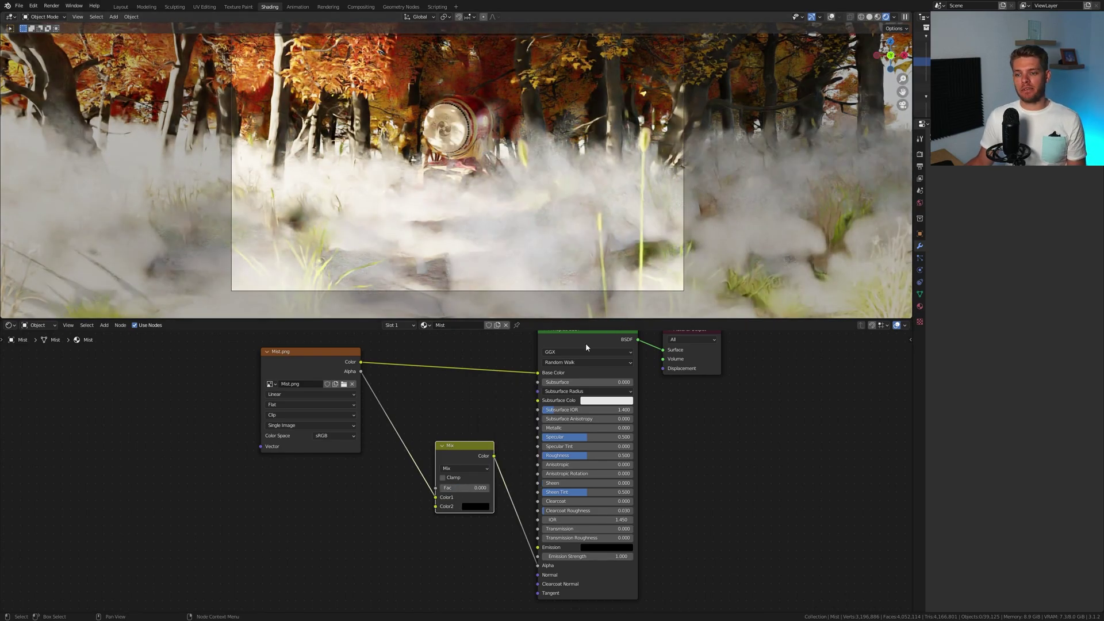
{"action": "left_click", "coordinate": [447, 488]}
{"action": "type", "text": "0.6"}
{"action": "key", "text": "Return"}
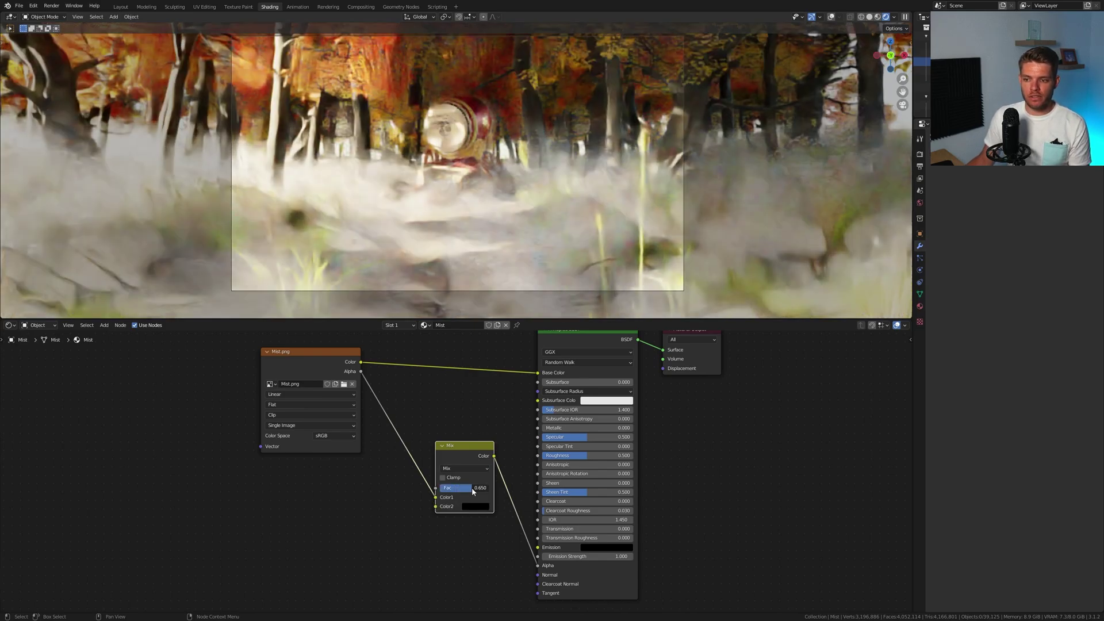
{"action": "left_click", "coordinate": [473, 488]}
{"action": "type", "text": ".8"}
{"action": "key", "text": "Return"}
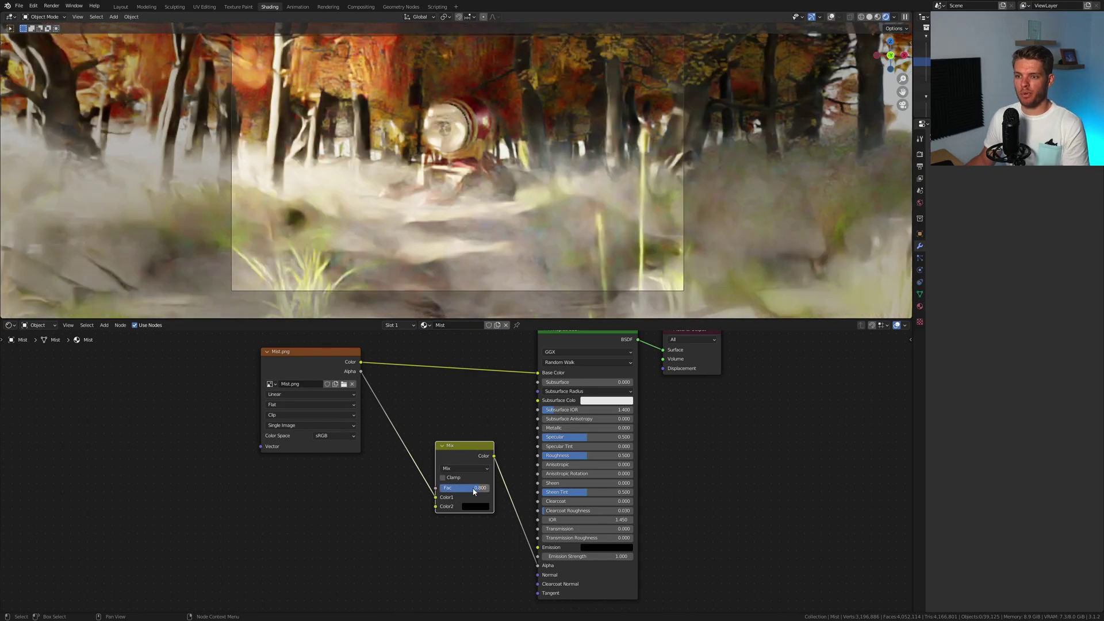
{"action": "left_click", "coordinate": [473, 488]}
{"action": "type", "text": ".9"}
{"action": "key", "text": "Return"}
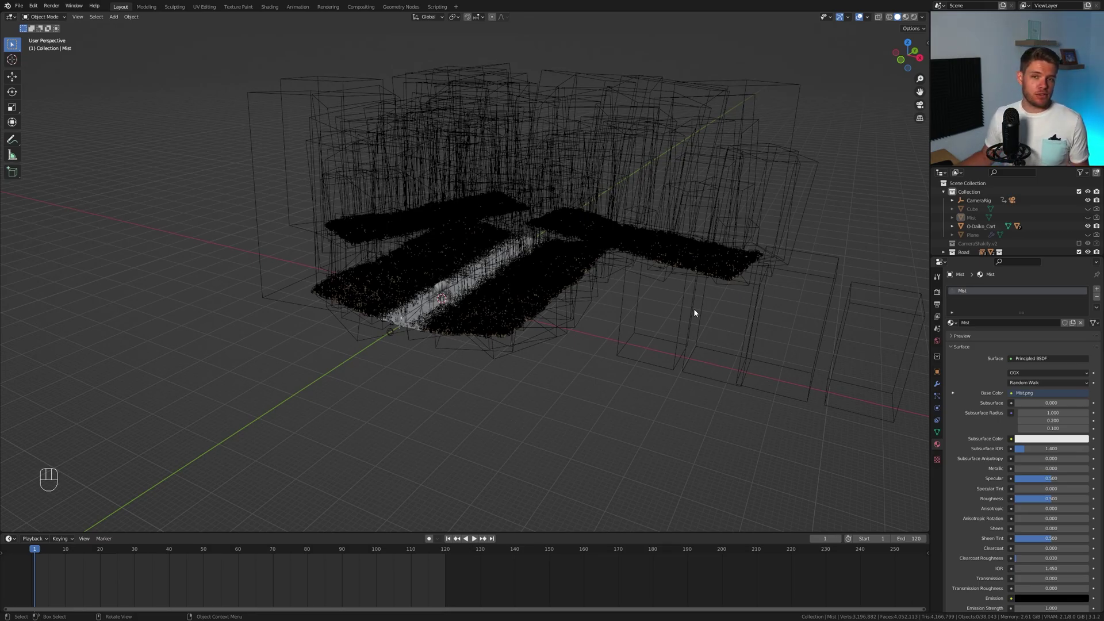
Step: Enable the Mist render pass in the View Layer properties
{"action": "left_click", "coordinate": [937, 317]}
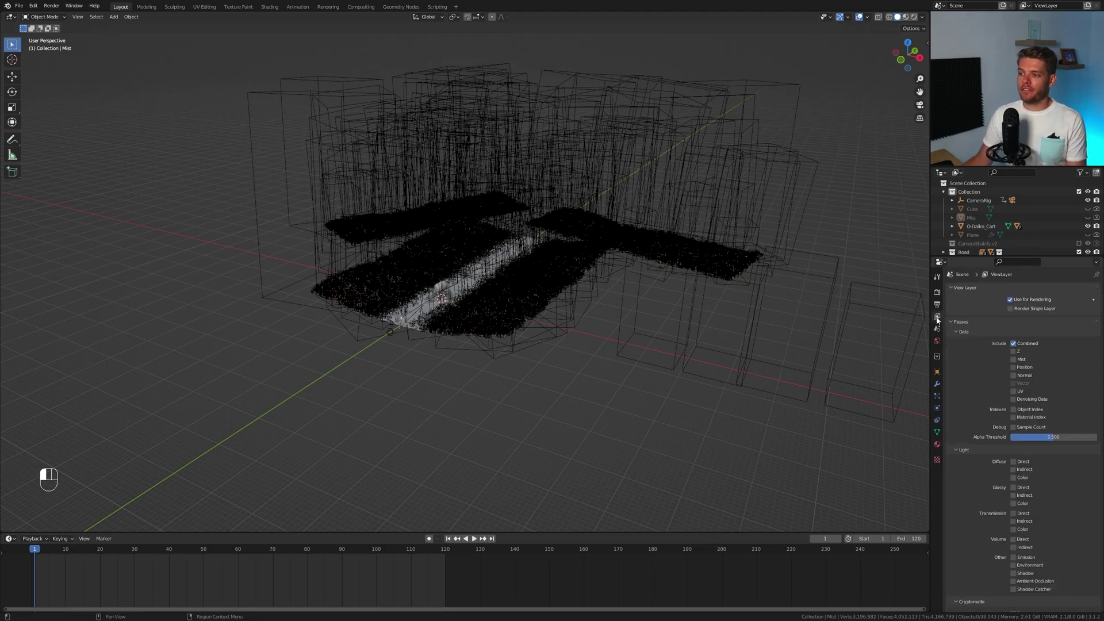
{"action": "left_click", "coordinate": [1013, 359]}
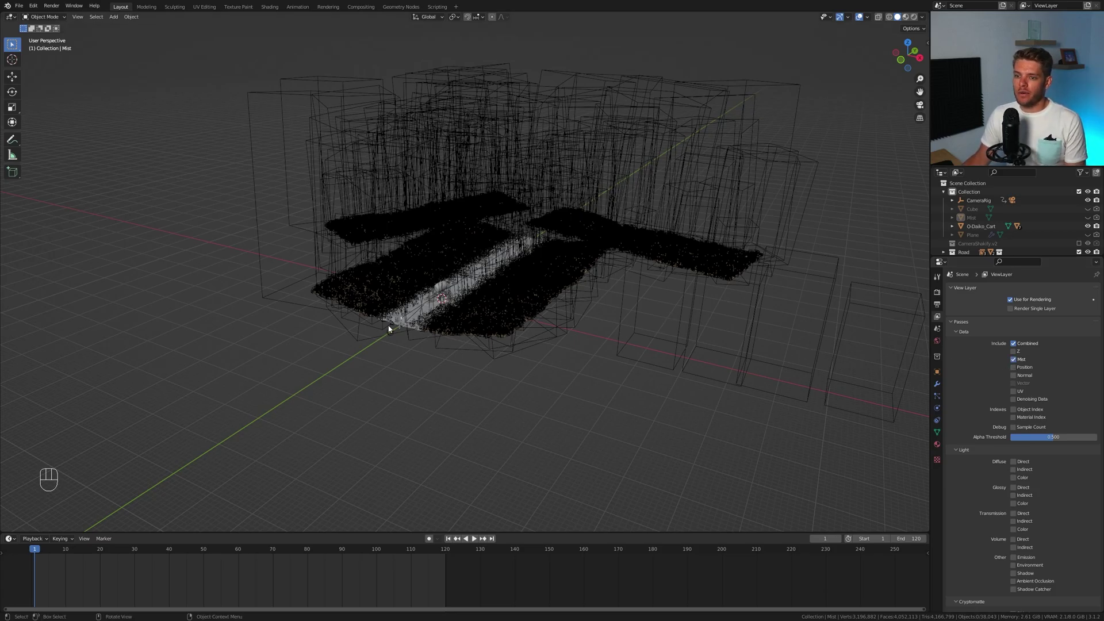
{"action": "left_click", "coordinate": [389, 328]}
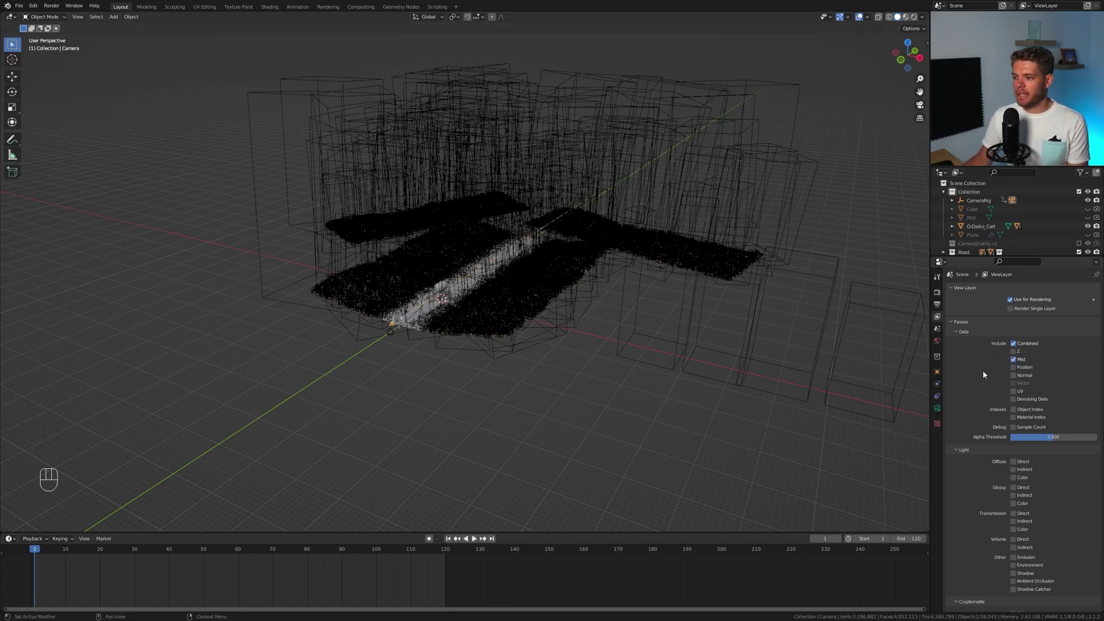
{"action": "left_click", "coordinate": [937, 342]}
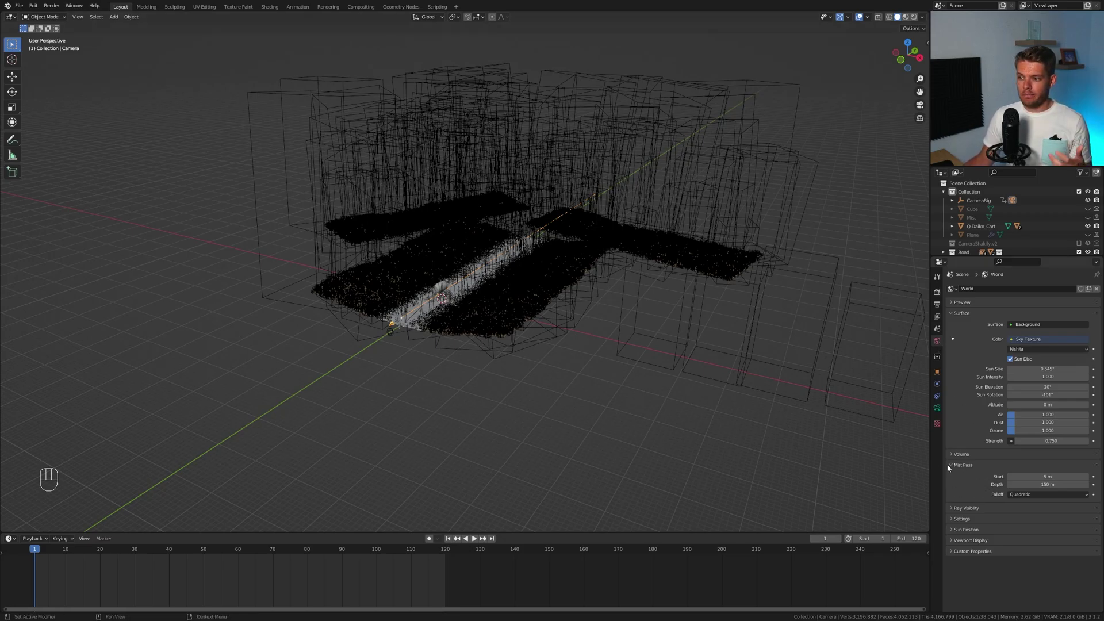
{"action": "middle_click_drag", "start_coordinate": [562, 244], "coordinate": [363, 326]}
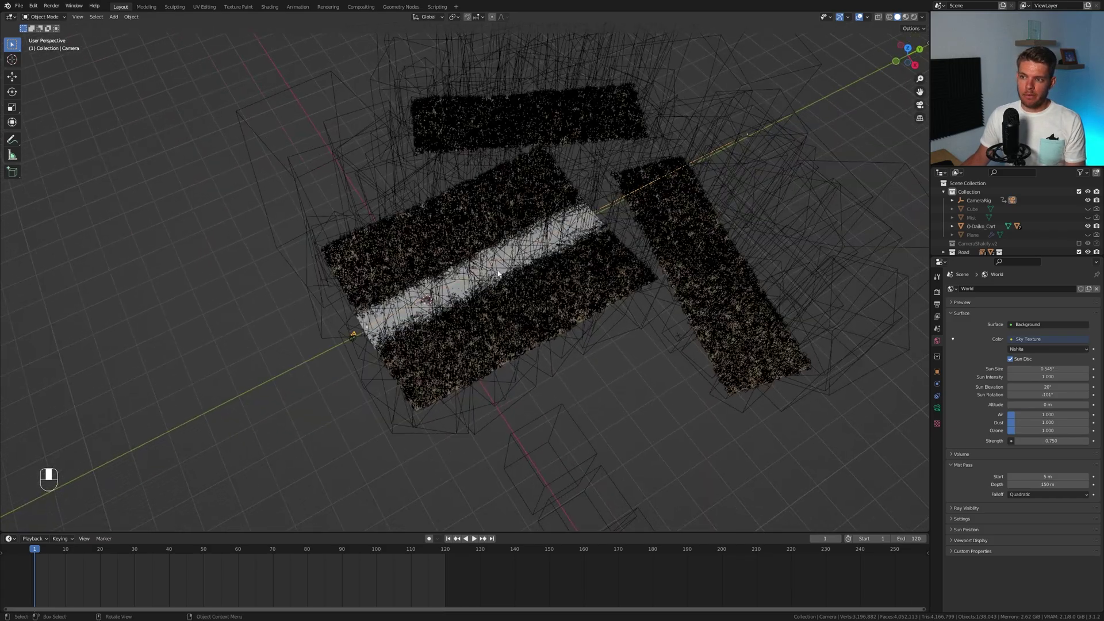
Step: Set the World Mist Pass depth to 150 m and render the current frame
{"action": "left_click", "coordinate": [1043, 484]}
{"action": "type", "text": "25"}
{"action": "key", "text": "Return"}
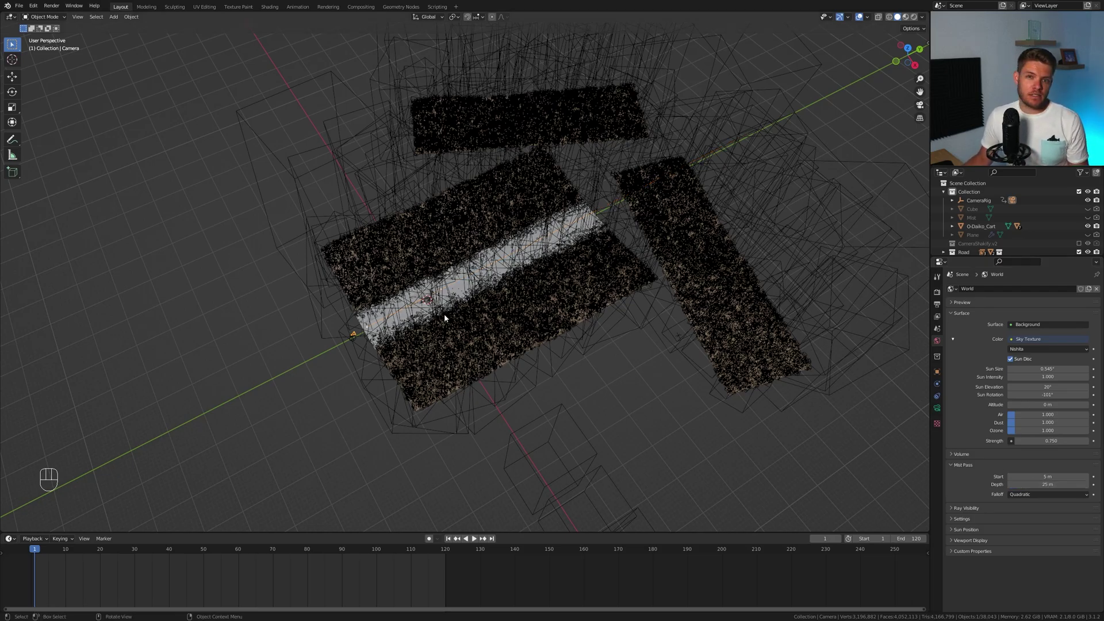
{"action": "left_click", "coordinate": [1047, 484]}
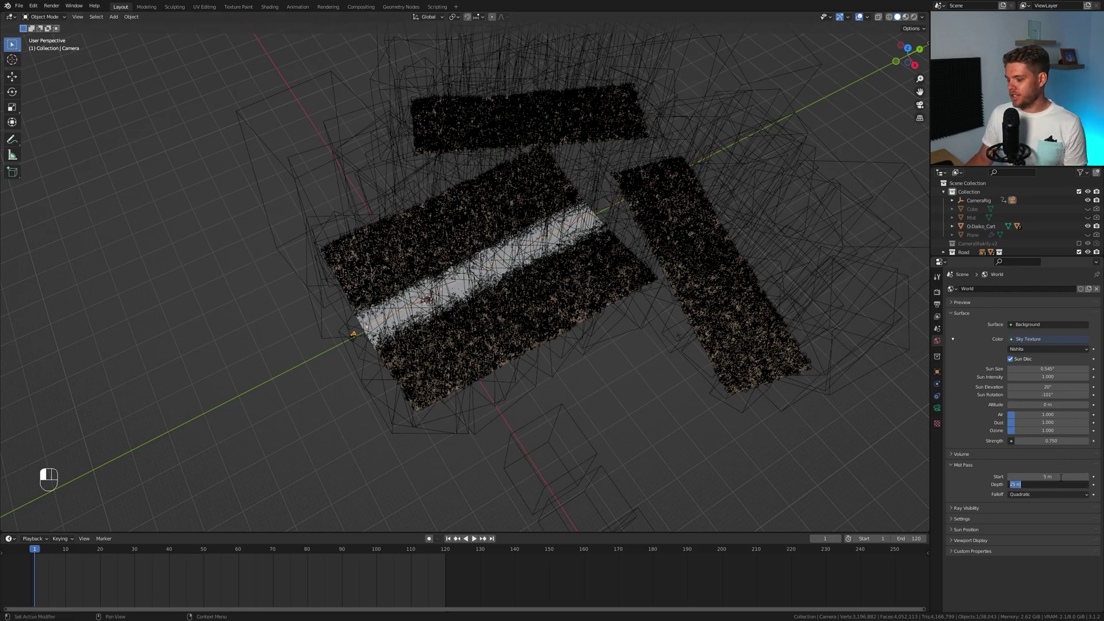
{"action": "type", "text": "150"}
{"action": "key", "text": "Return"}
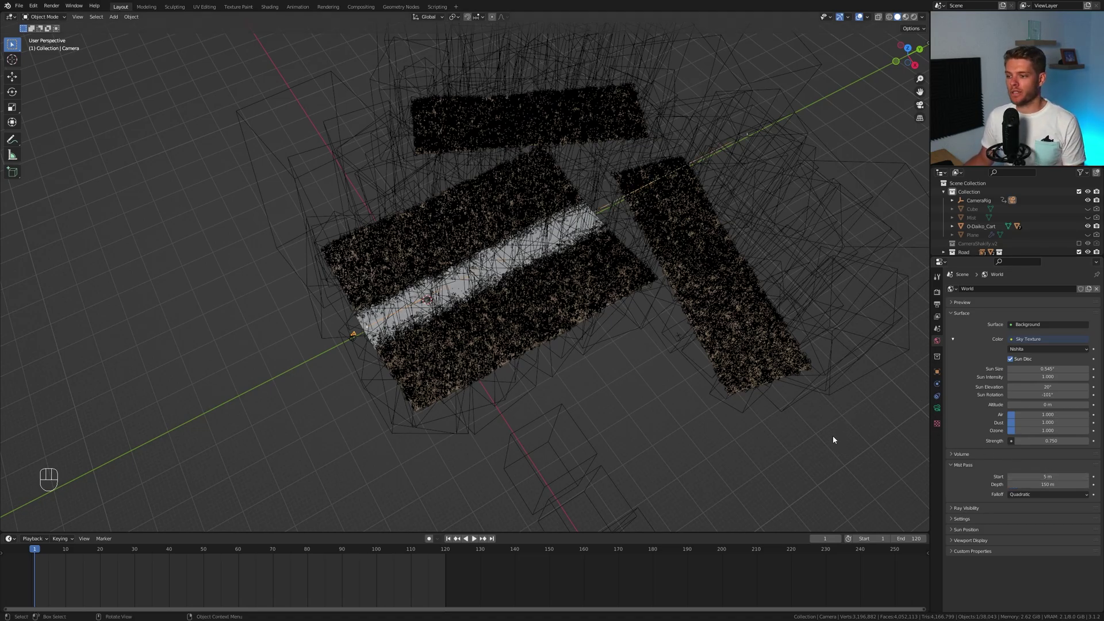
{"action": "left_click", "coordinate": [51, 5]}
Step: Render the frame and bring in the Color Balance and output compositor nodes
{"action": "left_click", "coordinate": [66, 18]}
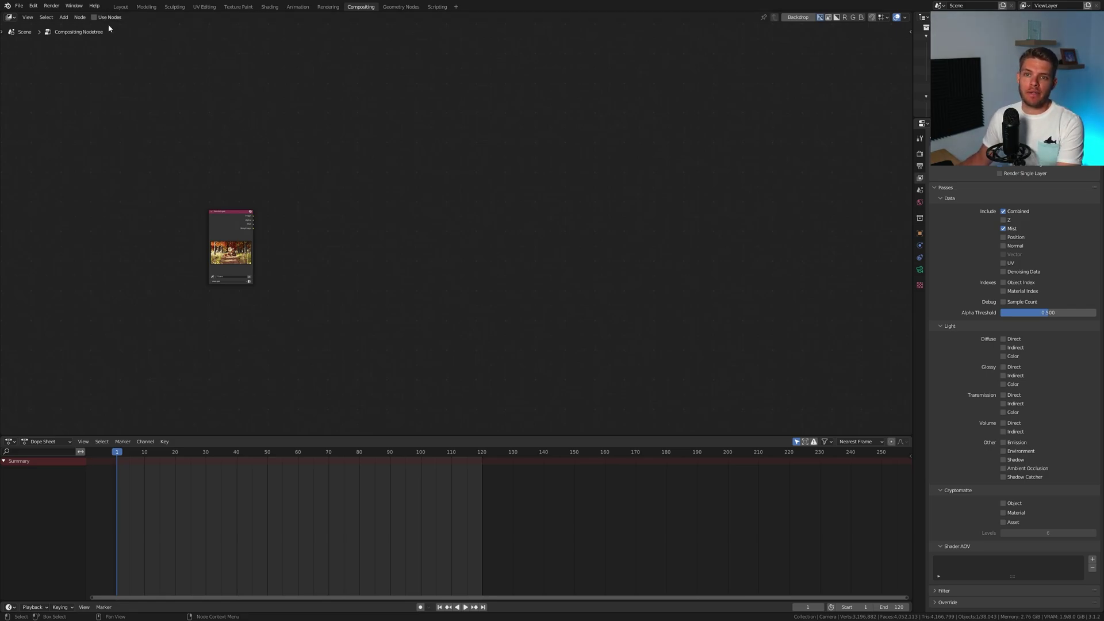
{"action": "key", "text": "ctrl+z"}
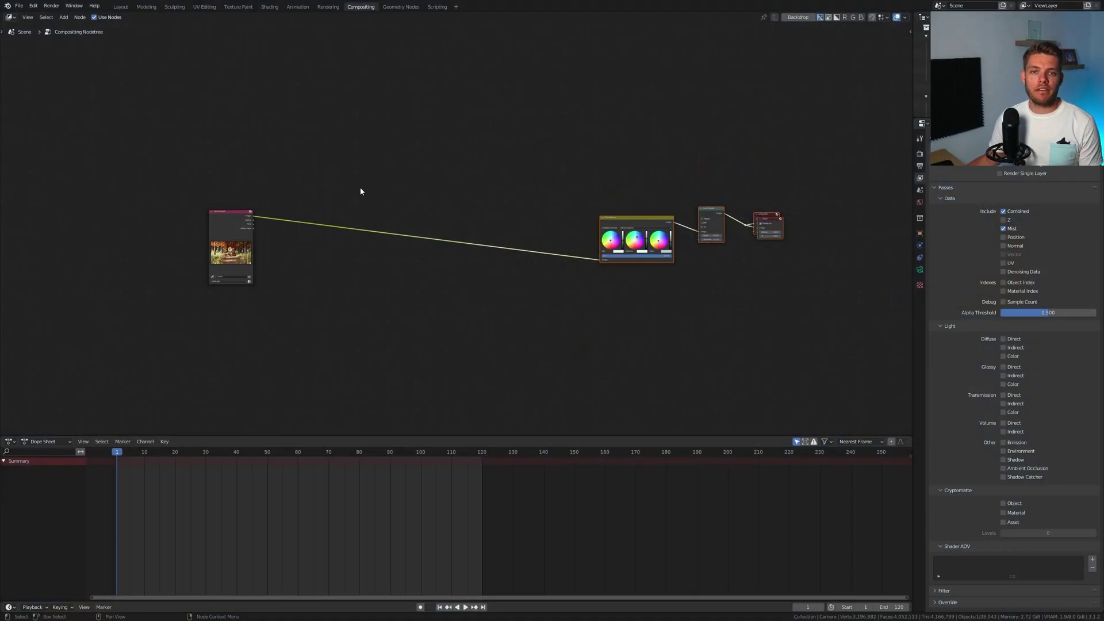
Step: Show the render backdrop and link the Render Layers Image straight to the output node
{"action": "left_click", "coordinate": [798, 17]}
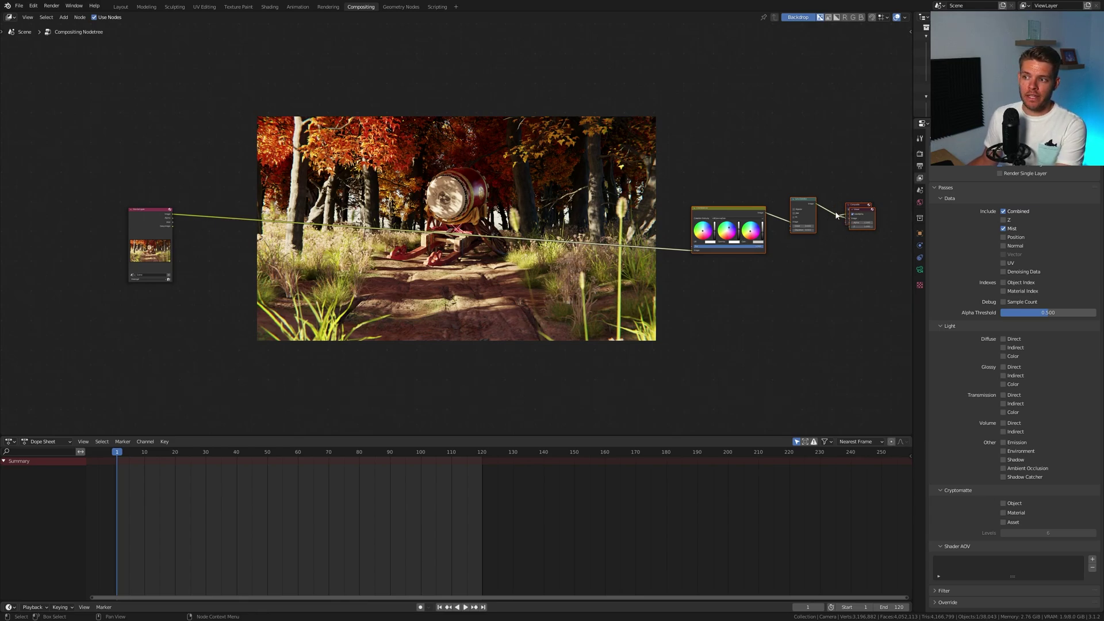
{"action": "left_click_drag", "start_coordinate": [173, 214], "coordinate": [253, 210]}
{"action": "key", "text": "Escape"}
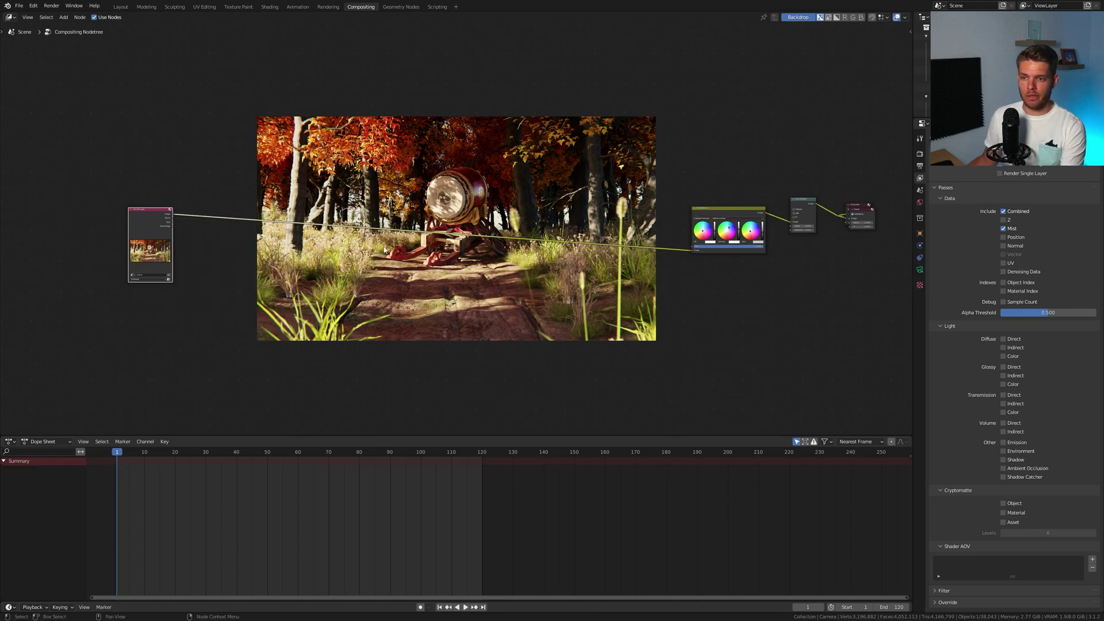
{"action": "scroll", "coordinate": [702, 230], "scroll_direction": "up", "scroll_amount": 1}
{"action": "key", "text": "alt+v"}
{"action": "key", "text": "alt+v"}
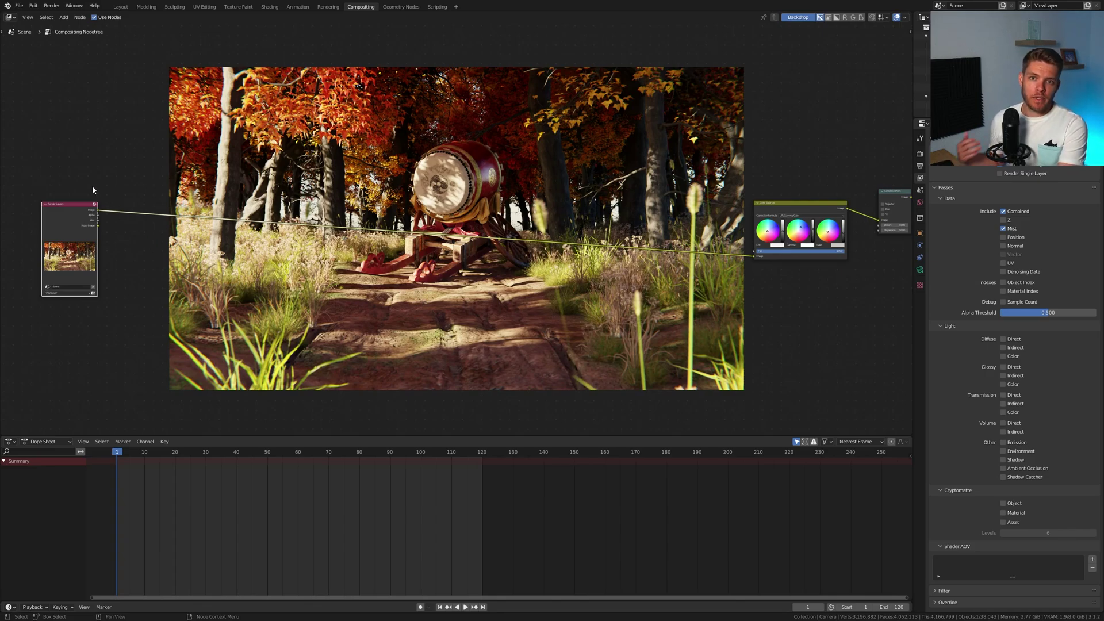
Step: Switch the Viewer preview from the Render Layers Alpha output to the grey Mist pass
{"action": "left_click", "coordinate": [66, 215], "text": "ctrl+shift"}
{"action": "left_click", "coordinate": [67, 215], "text": "ctrl+shift"}
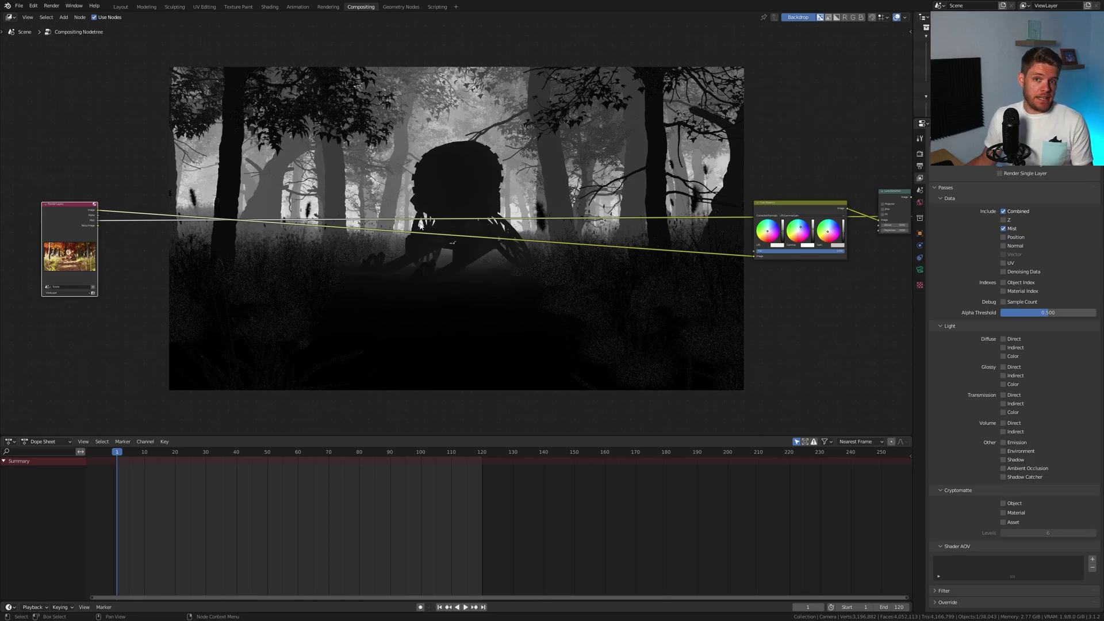
{"action": "scroll", "coordinate": [460, 218], "scroll_direction": "down", "scroll_amount": 1}
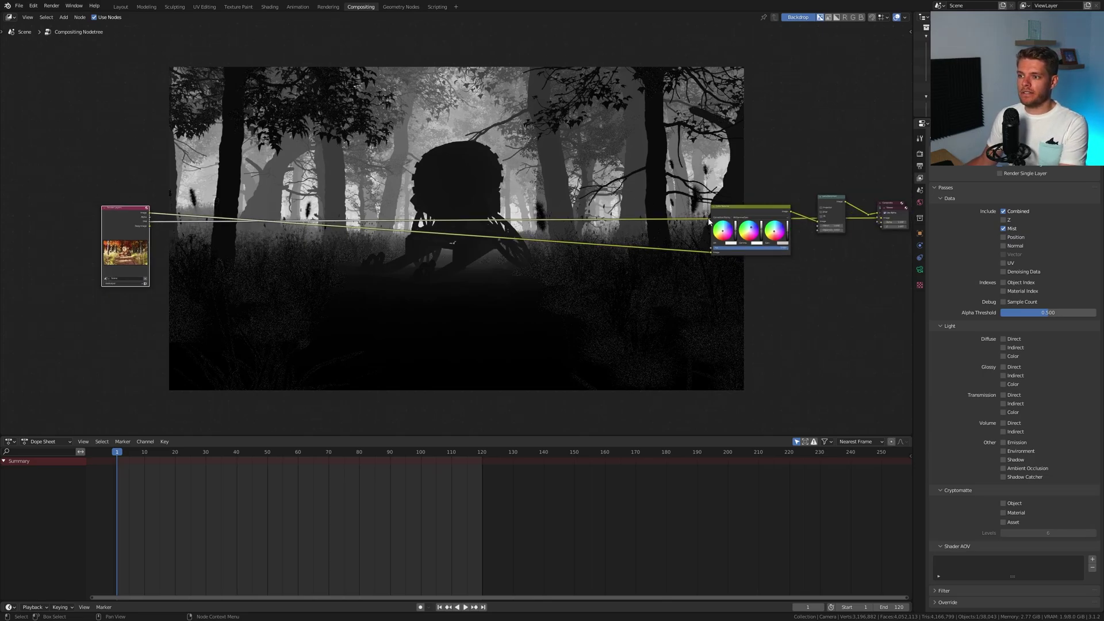
Step: Add a ColorRamp node and connect the Render Layers Mist pass to its Fac
{"action": "key", "text": "shift+a"}
{"action": "left_click", "coordinate": [255, 208]}
{"action": "type", "text": "color ramp"}
{"action": "key", "text": "Return"}
{"action": "left_click", "coordinate": [270, 284]}
{"action": "left_click_drag", "start_coordinate": [149, 222], "coordinate": [251, 307]}
Step: Insert a Mix node before Color Balance, fed by the ColorRamp, with Fac kept at 1.000
{"action": "key", "text": "shift+a"}
{"action": "left_click", "coordinate": [448, 199]}
{"action": "type", "text": "mix"}
{"action": "key", "text": "Return"}
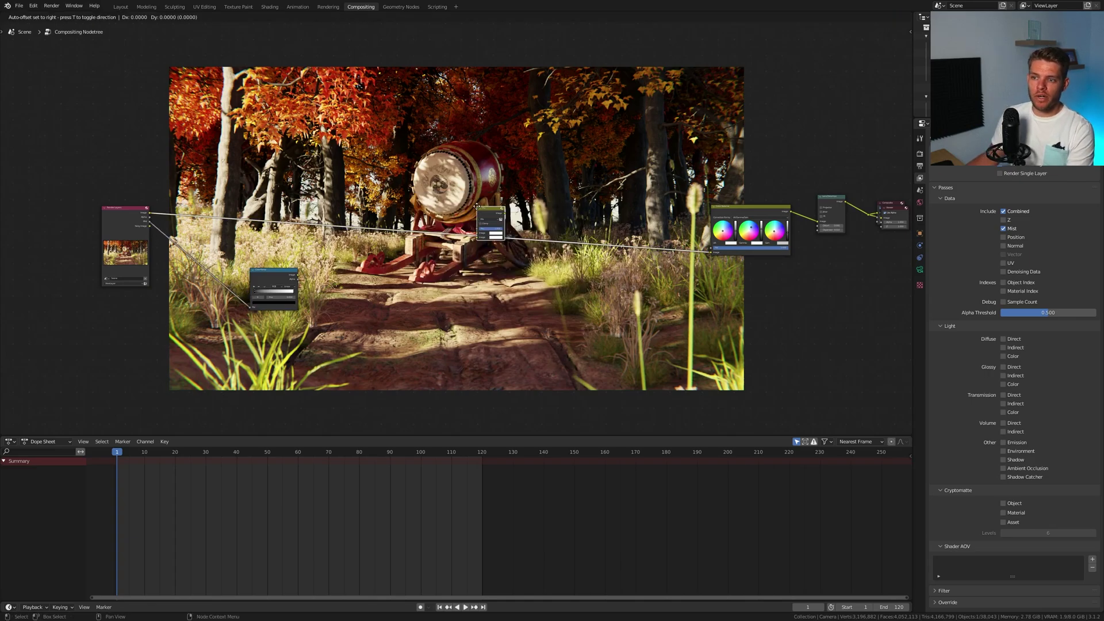
{"action": "left_click", "coordinate": [420, 242]}
{"action": "scroll", "coordinate": [420, 241], "scroll_direction": "up", "scroll_amount": 1}
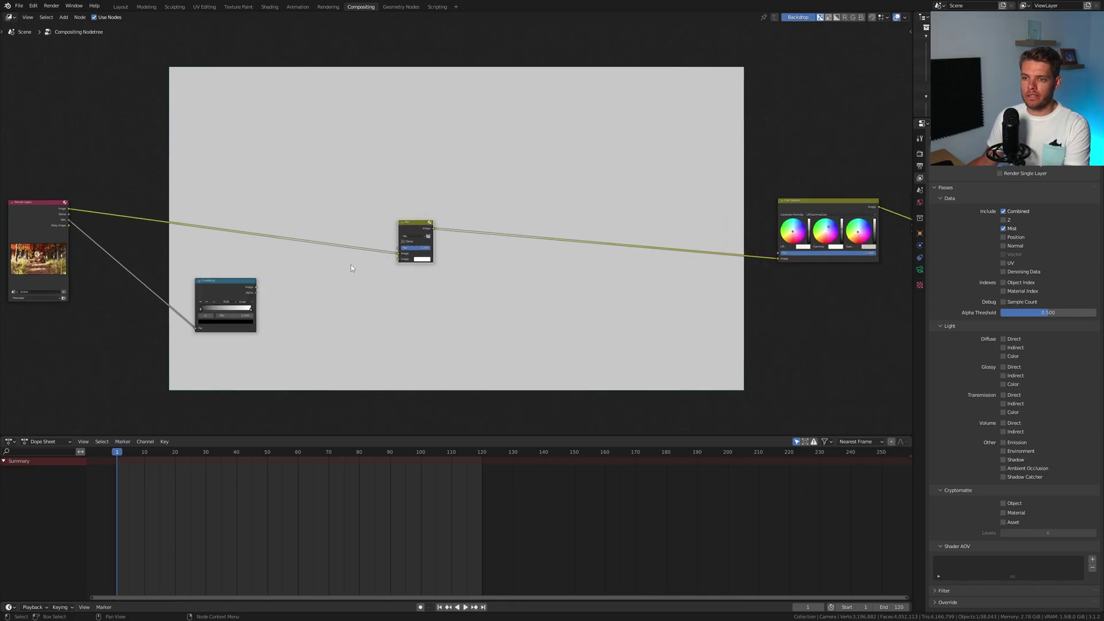
{"action": "left_click_drag", "start_coordinate": [255, 288], "coordinate": [397, 252]}
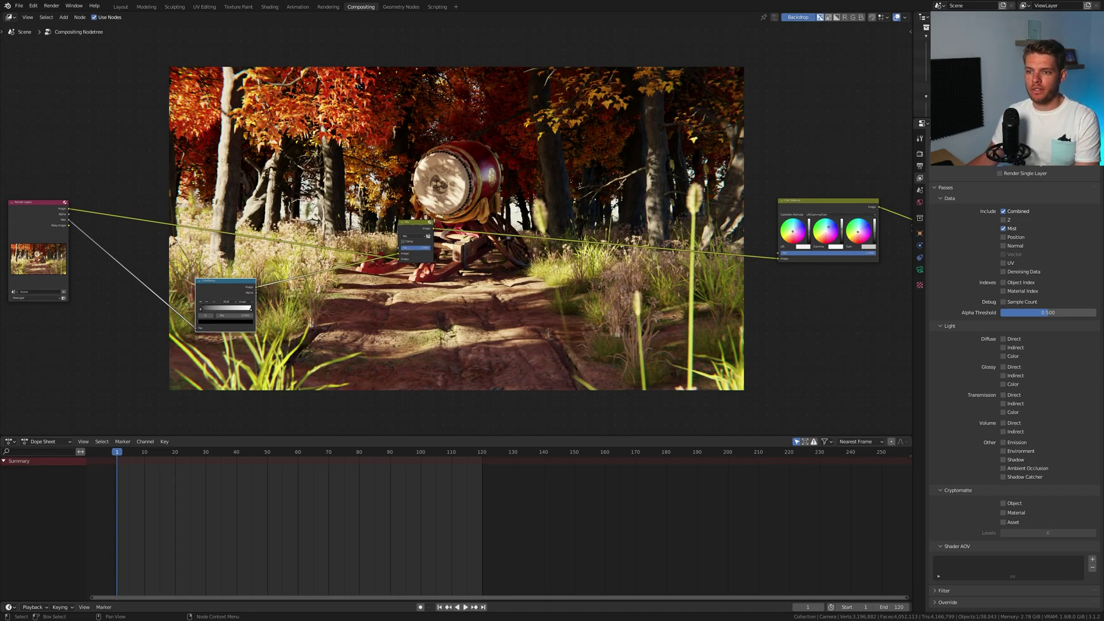
{"action": "left_click_drag", "start_coordinate": [425, 247], "coordinate": [403, 247]}
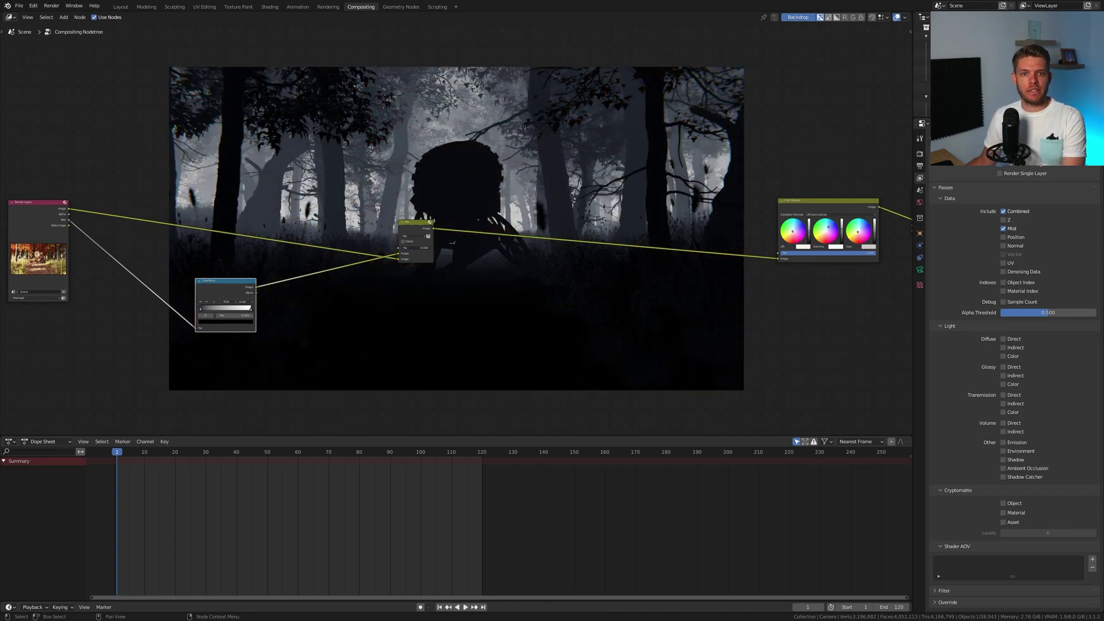
{"action": "key", "text": "ctrl+z"}
{"action": "scroll", "coordinate": [423, 238], "scroll_direction": "up", "scroll_amount": 5}
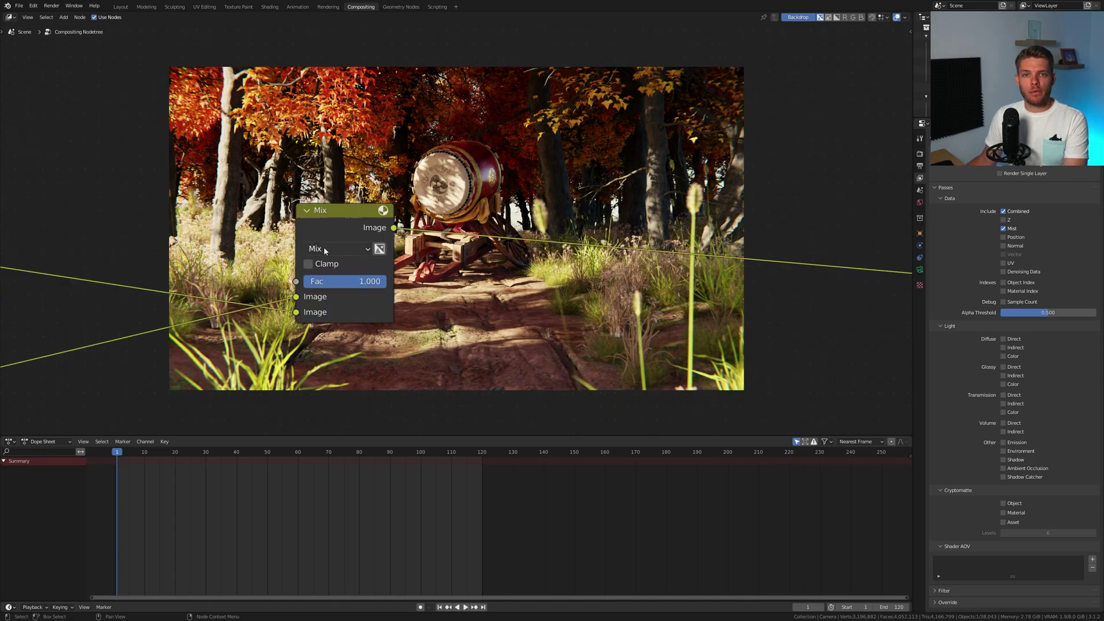
Step: Change the Mix node's blend mode to Screen so the mist lightens the forest
{"action": "left_click", "coordinate": [326, 246]}
{"action": "left_click", "coordinate": [337, 358]}
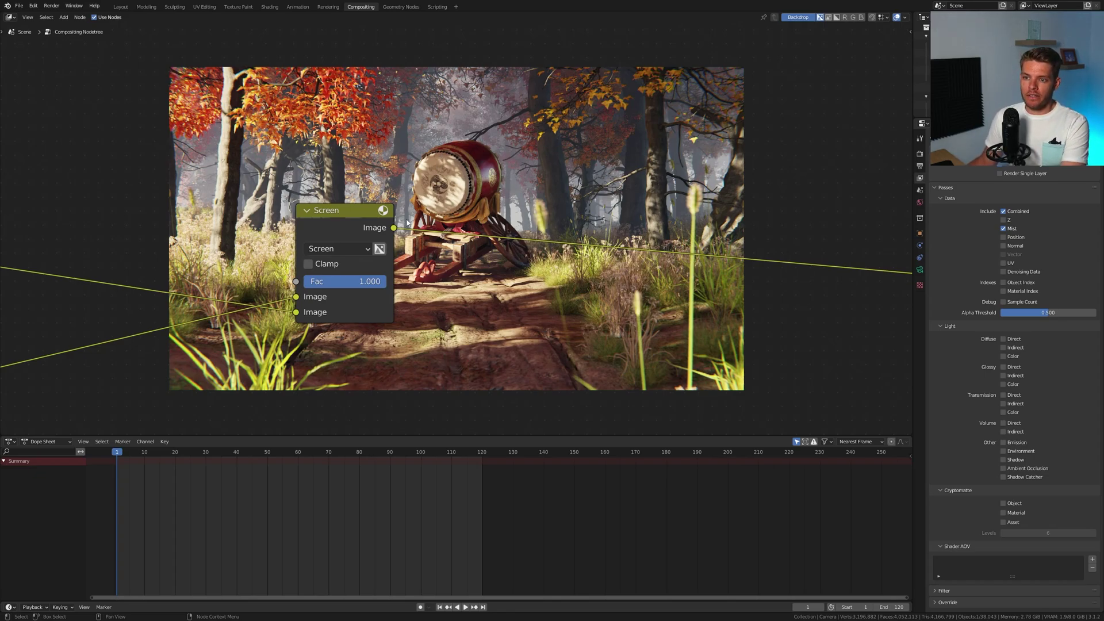
{"action": "scroll", "coordinate": [407, 228], "scroll_direction": "down", "scroll_amount": 4}
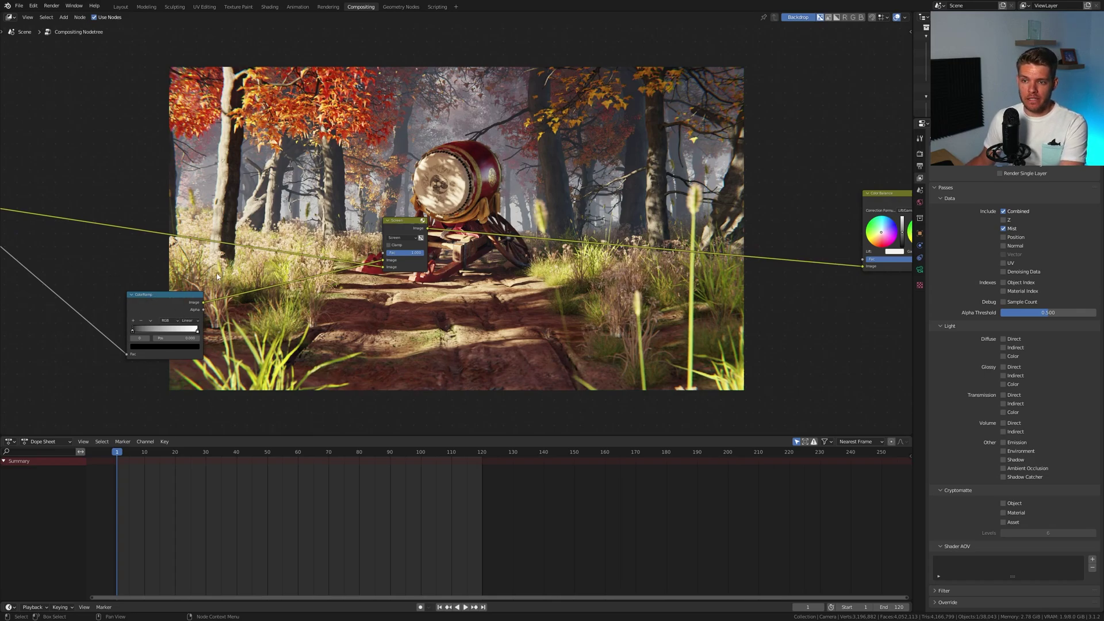
{"action": "scroll", "coordinate": [251, 292], "scroll_direction": "up", "scroll_amount": 2}
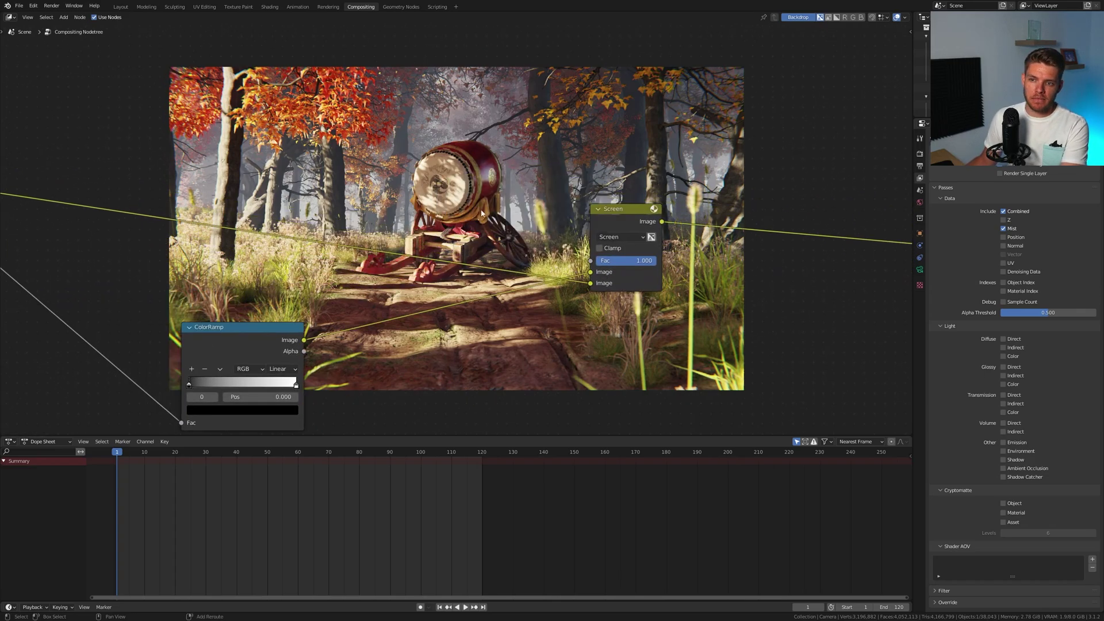
Step: Recolour the ColorRamp's white end stop to a pale warm peach
{"action": "left_click", "coordinate": [297, 384]}
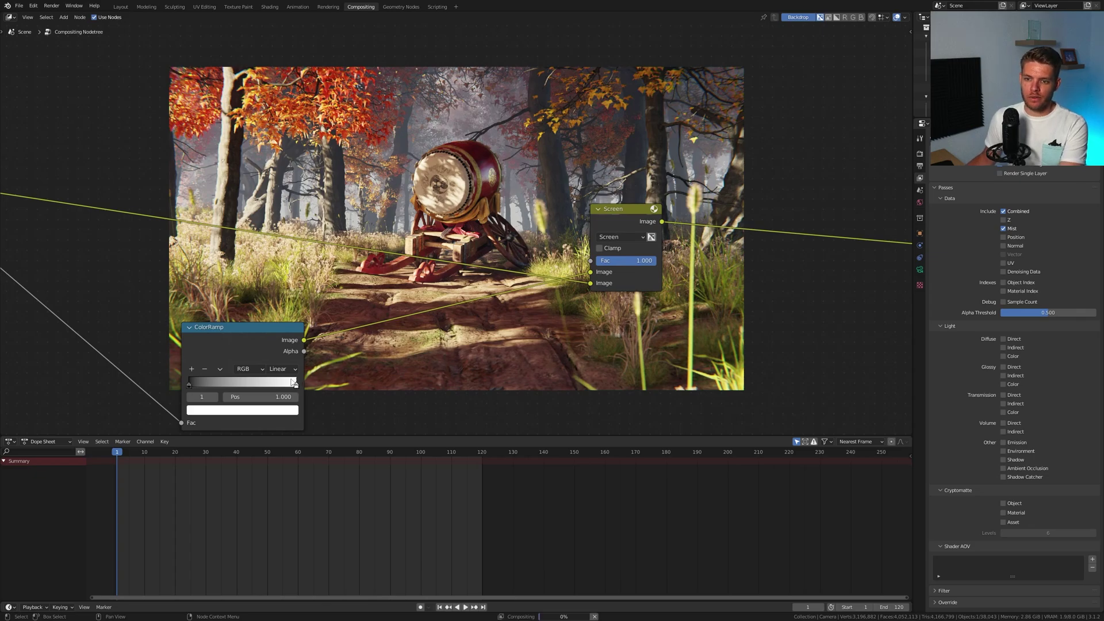
{"action": "left_click", "coordinate": [276, 410]}
{"action": "left_click_drag", "start_coordinate": [237, 312], "coordinate": [263, 323]}
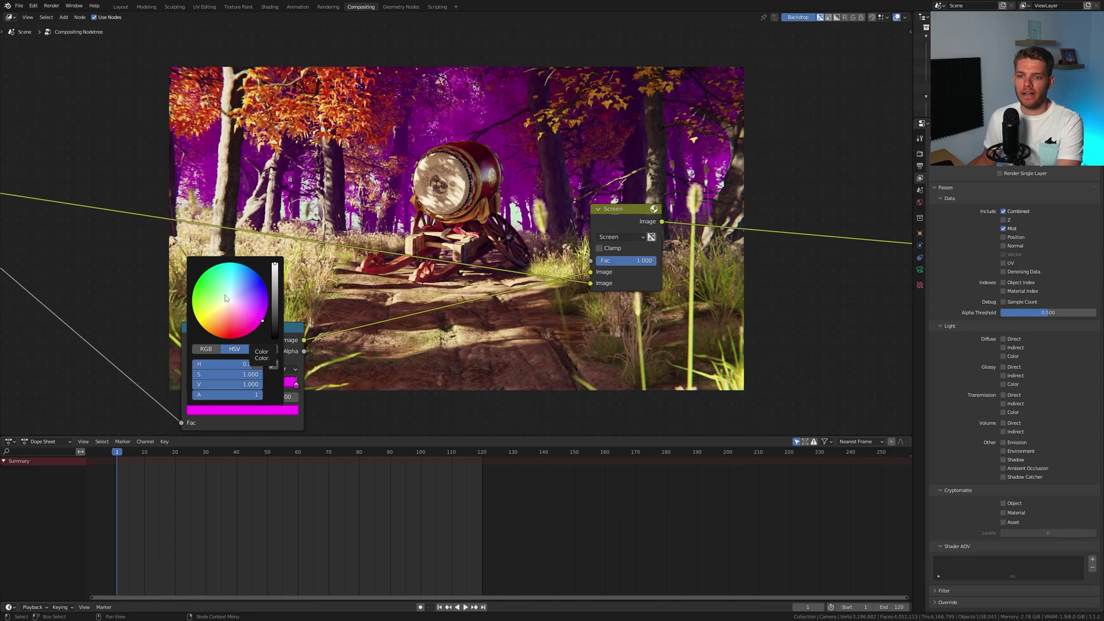
{"action": "left_click_drag", "start_coordinate": [226, 298], "coordinate": [229, 303]}
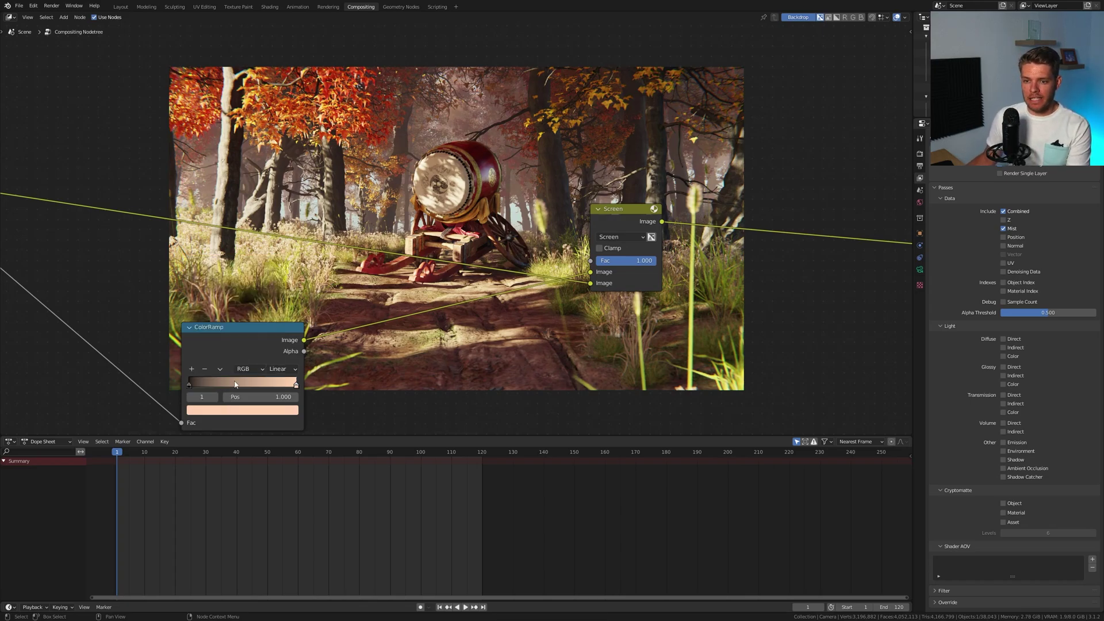
Step: Preview the ColorRamp output alone and move its dark and light stops inward
{"action": "left_click", "coordinate": [271, 334], "text": "ctrl+shift"}
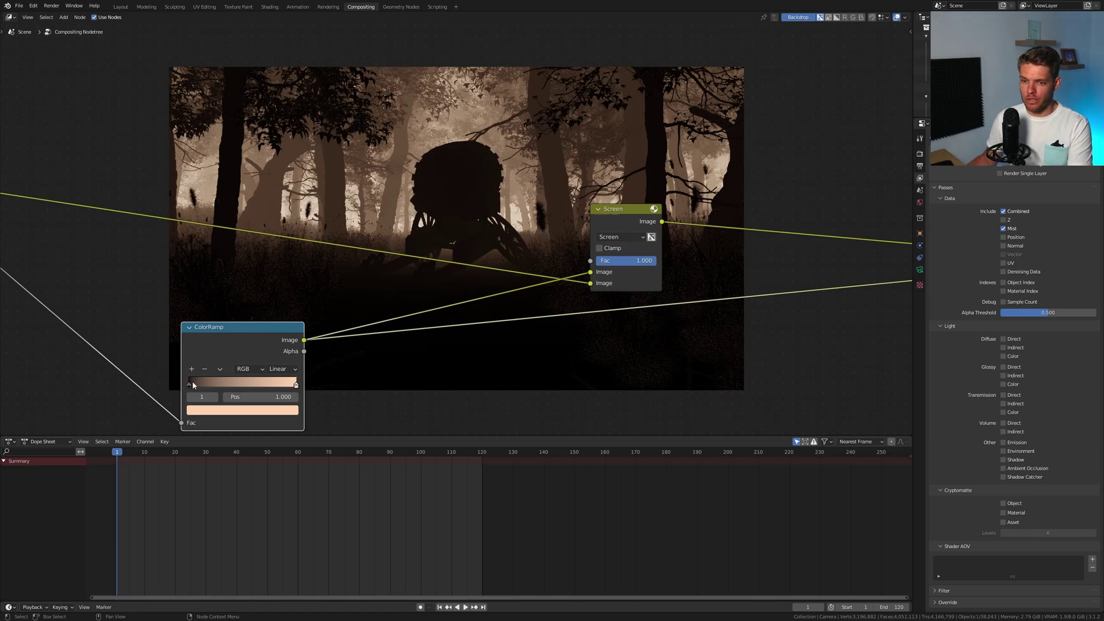
{"action": "mouse_move", "coordinate": [190, 388]}
{"action": "left_mouse_down"}
{"action": "mouse_move", "coordinate": [230, 388]}
{"action": "mouse_move", "coordinate": [190, 389]}
{"action": "left_mouse_up"}
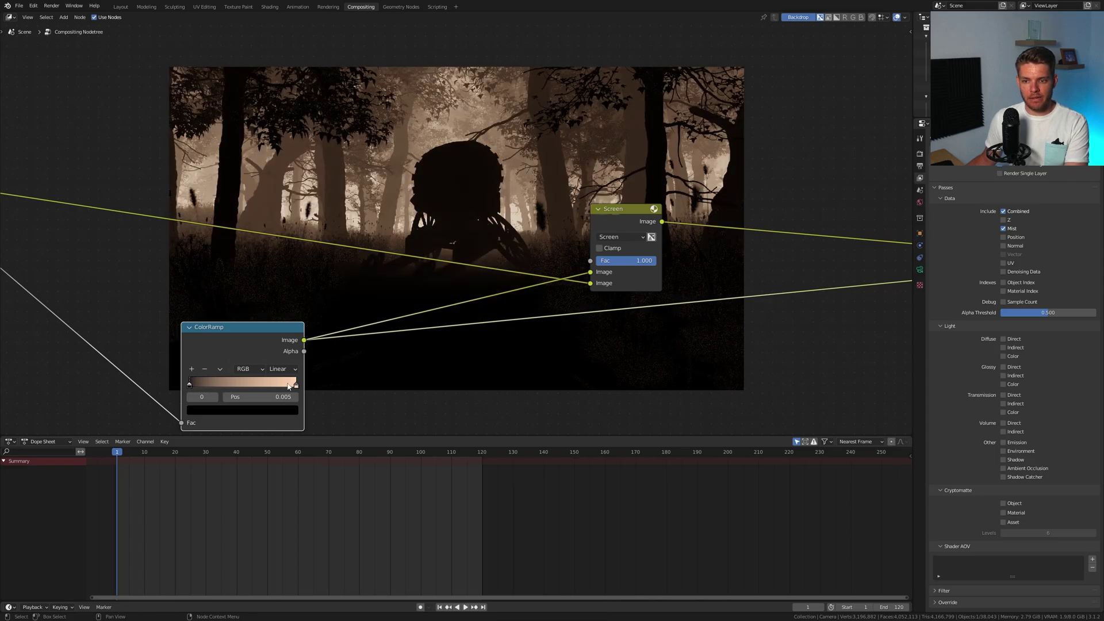
{"action": "left_click_drag", "start_coordinate": [296, 385], "coordinate": [323, 390]}
Step: Preview the final composite and set the ColorRamp stops to 0.045 (dark) and 0.868 (peach)
{"action": "scroll", "coordinate": [323, 390], "scroll_direction": "down", "scroll_amount": 3}
{"action": "left_click", "coordinate": [627, 230], "text": "ctrl+shift"}
{"action": "scroll", "coordinate": [318, 281], "scroll_direction": "up", "scroll_amount": 1}
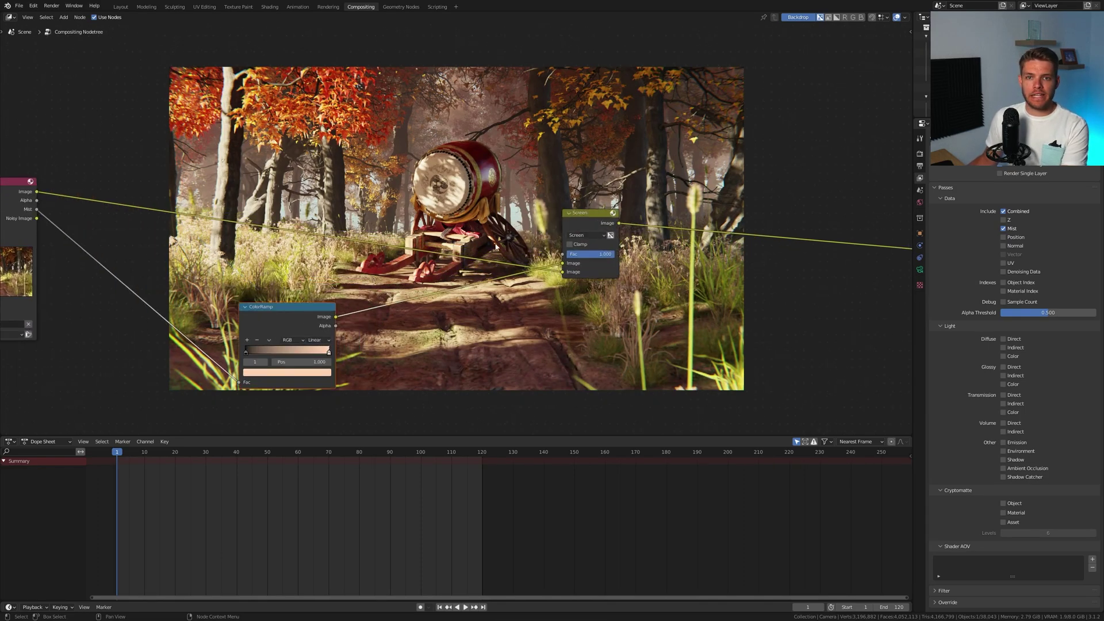
{"action": "scroll", "coordinate": [301, 283], "scroll_direction": "up", "scroll_amount": 1}
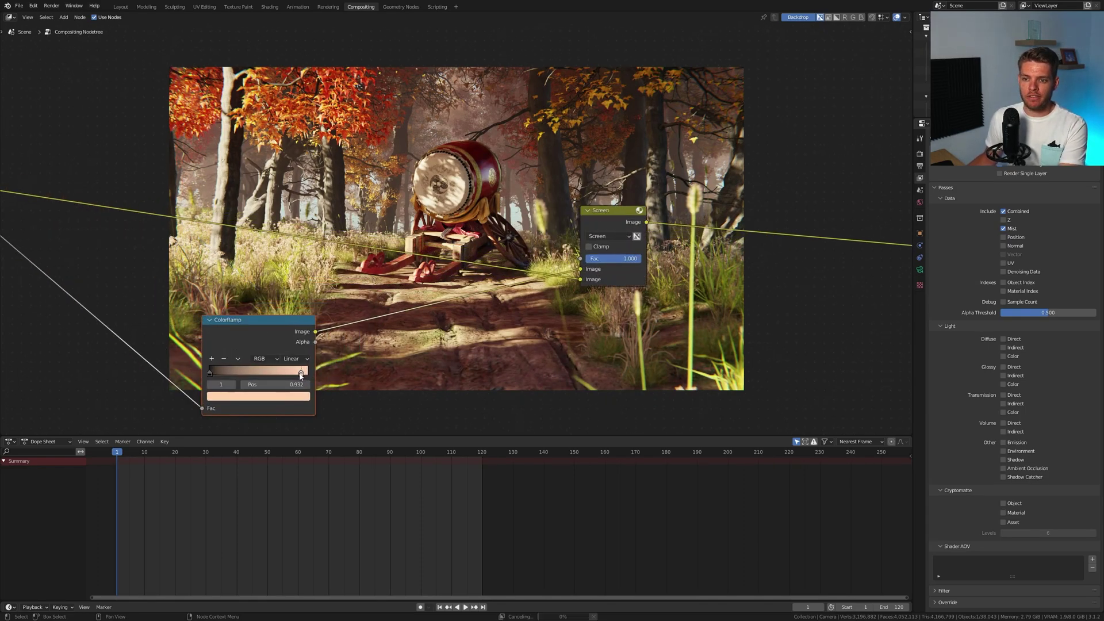
{"action": "left_click_drag", "start_coordinate": [277, 374], "coordinate": [305, 372]}
{"action": "left_click_drag", "start_coordinate": [216, 372], "coordinate": [301, 375]}
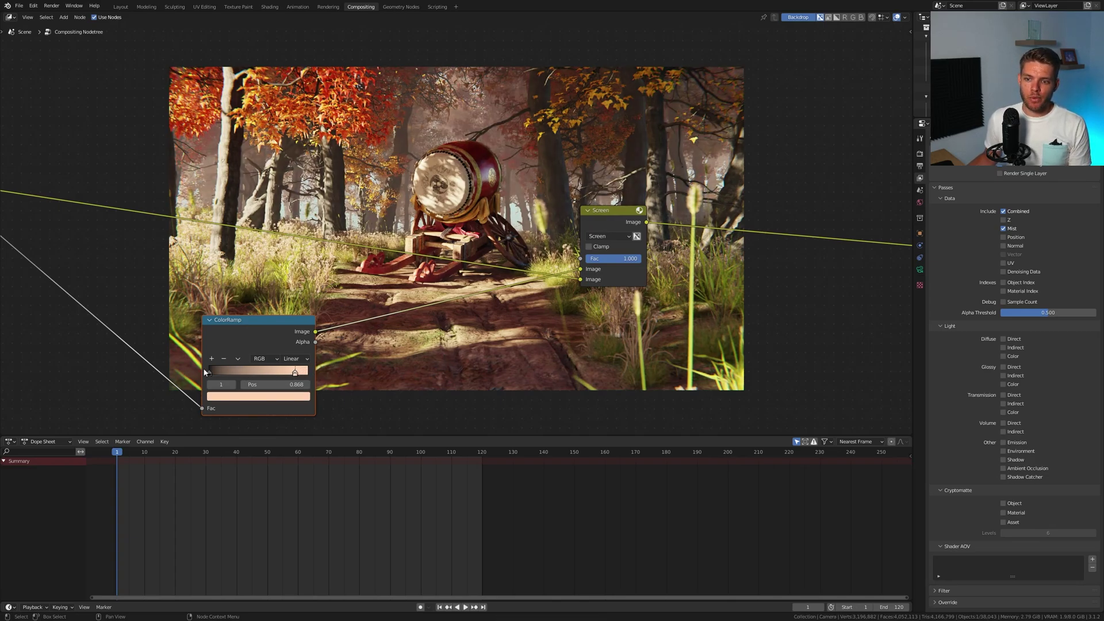
{"action": "left_click_drag", "start_coordinate": [205, 372], "coordinate": [215, 375]}
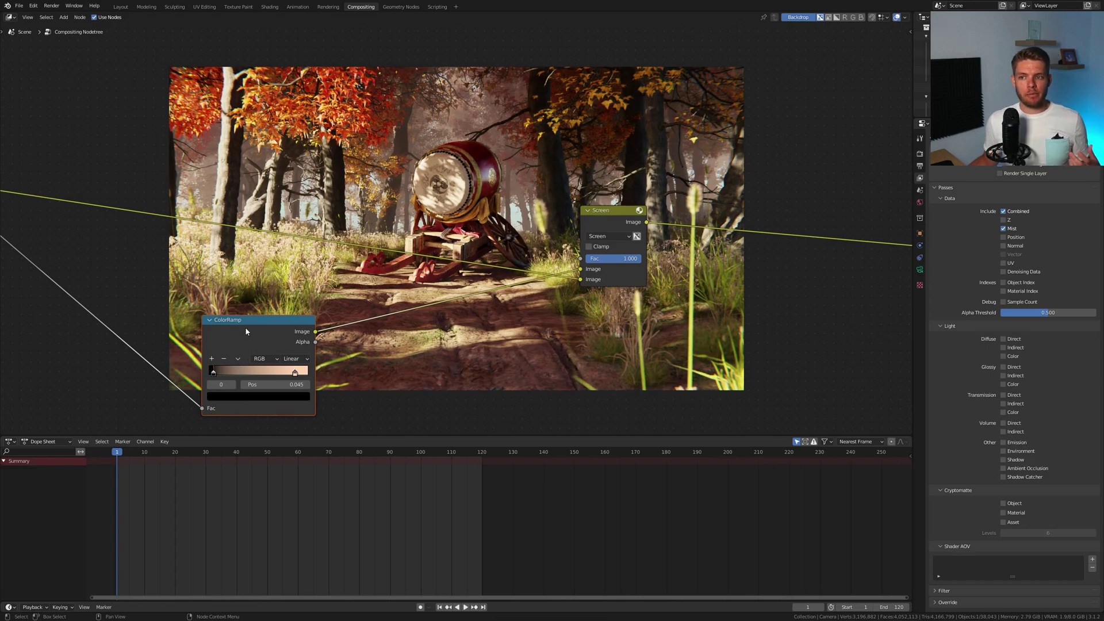